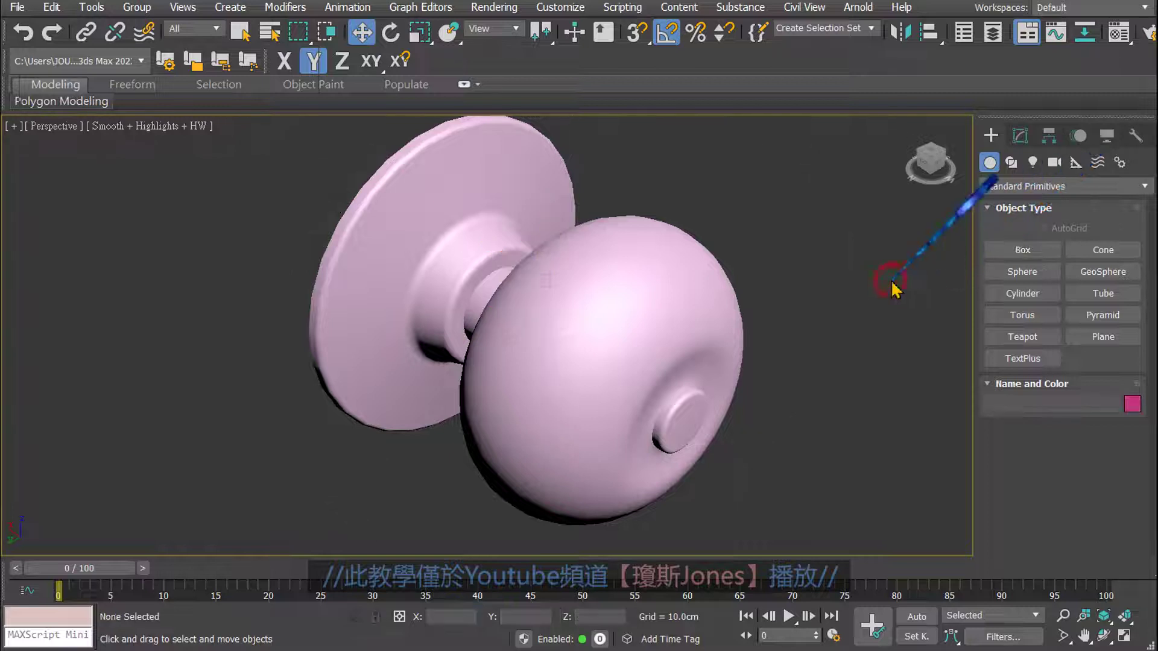
# - Zoom out from the doorknob close-up and pan until the whole green door is framed
pyautogui.scroll(-2, 718, 278)
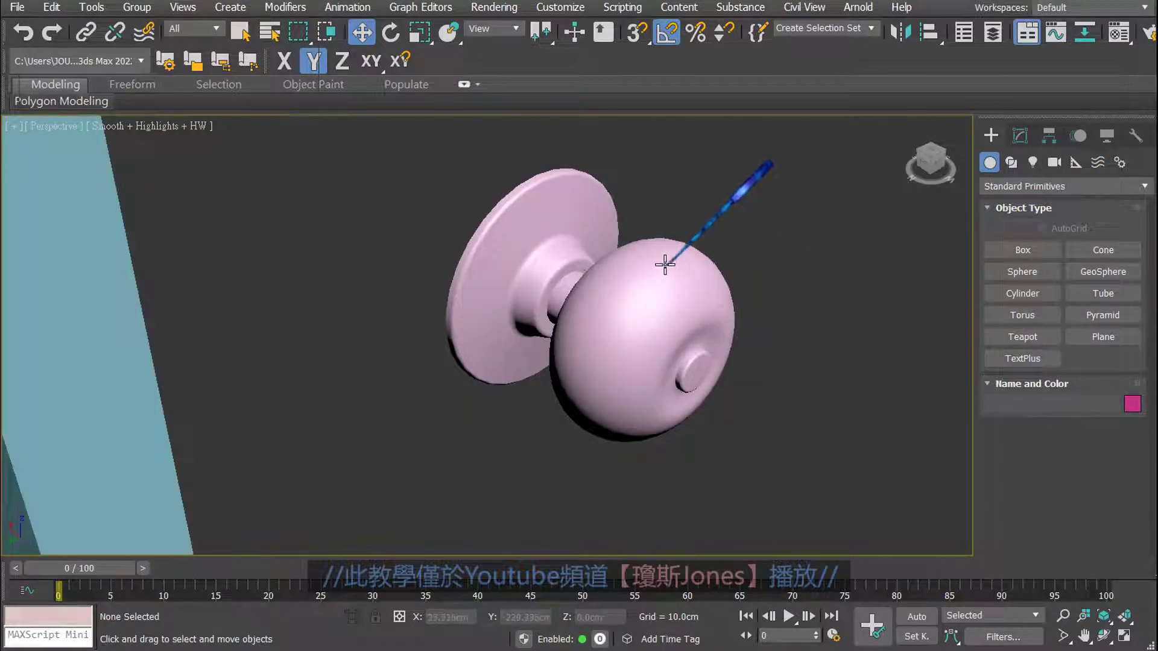
pyautogui.scroll(-2, 664, 256)
pyautogui.scroll(-2, 653, 265)
pyautogui.scroll(-2, 650, 272)
pyautogui.scroll(-3, 649, 272)
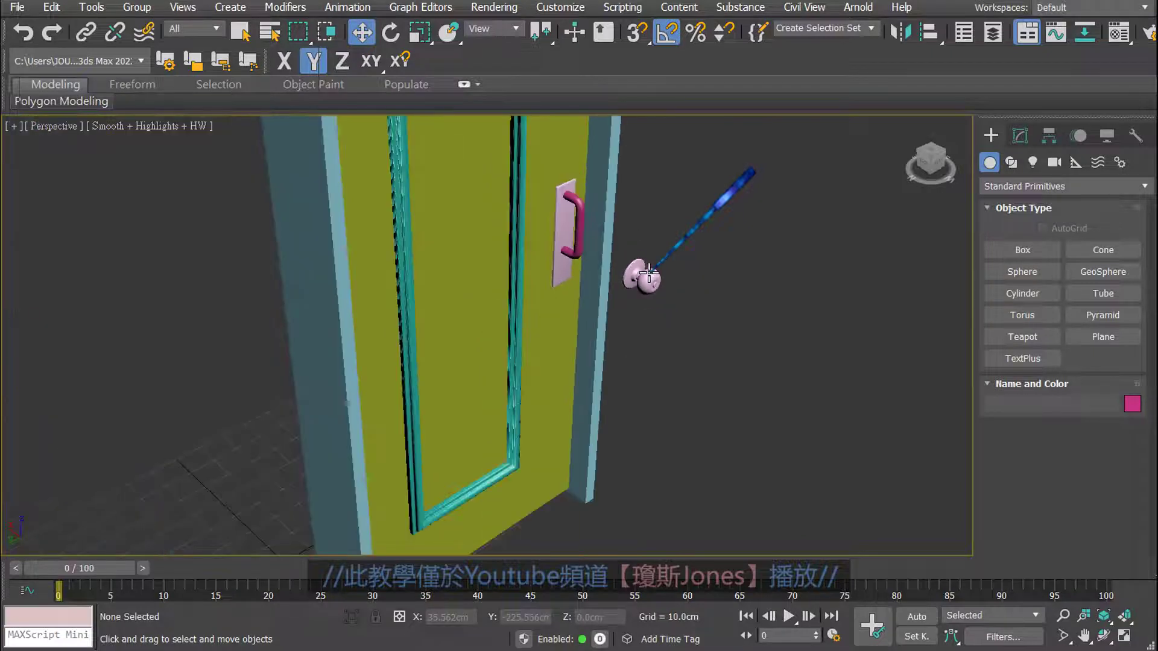
pyautogui.scroll(-2, 649, 273)
pyautogui.moveTo(681, 269); pyautogui.dragTo(606, 297, button='middle')
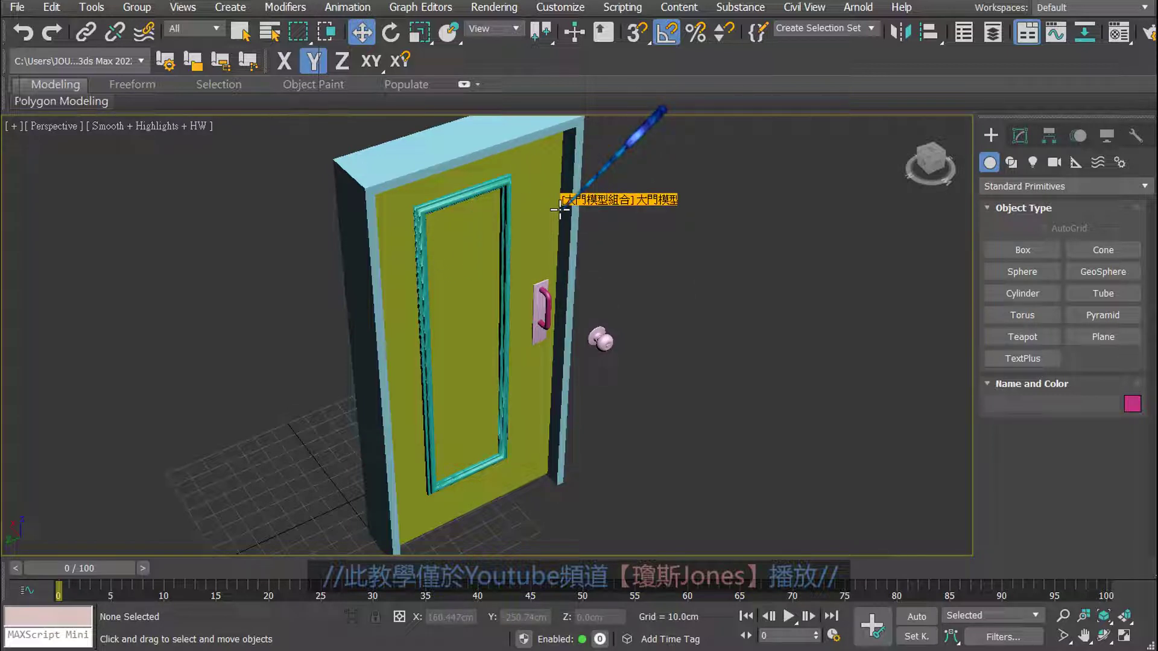
pyautogui.moveTo(758, 256); pyautogui.dragTo(742, 279, button='middle')
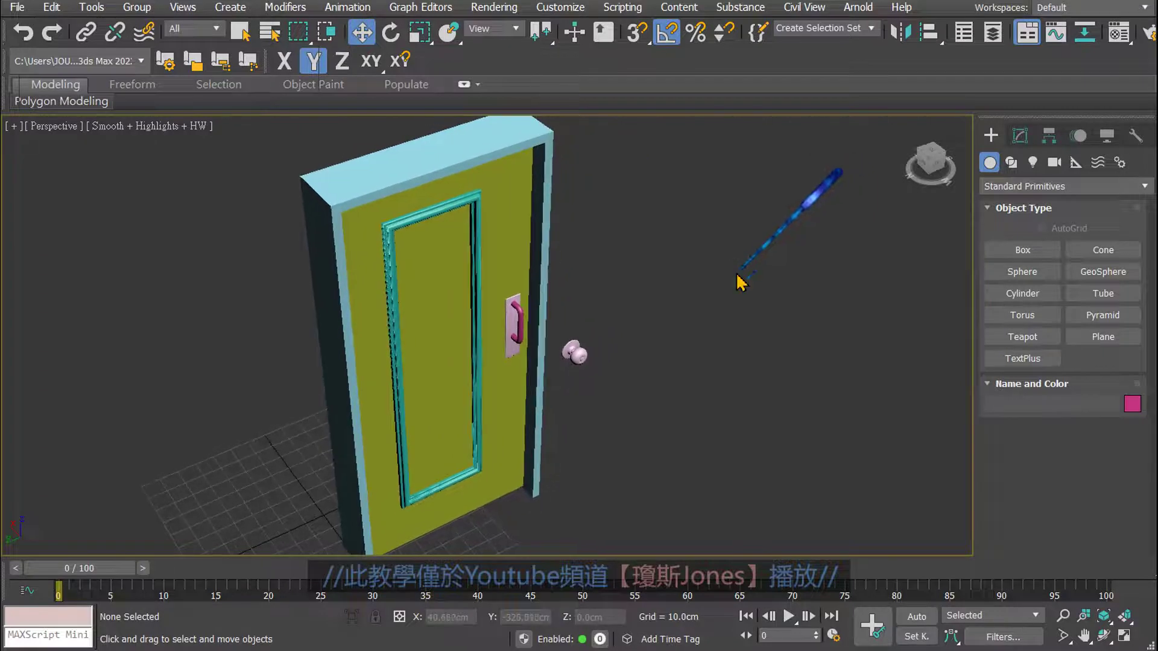
pyautogui.moveTo(628, 243)
pyautogui.mouseDown(button='middle')
pyautogui.moveTo(679, 281)
pyautogui.moveTo(765, 282)
pyautogui.mouseUp(button='middle')
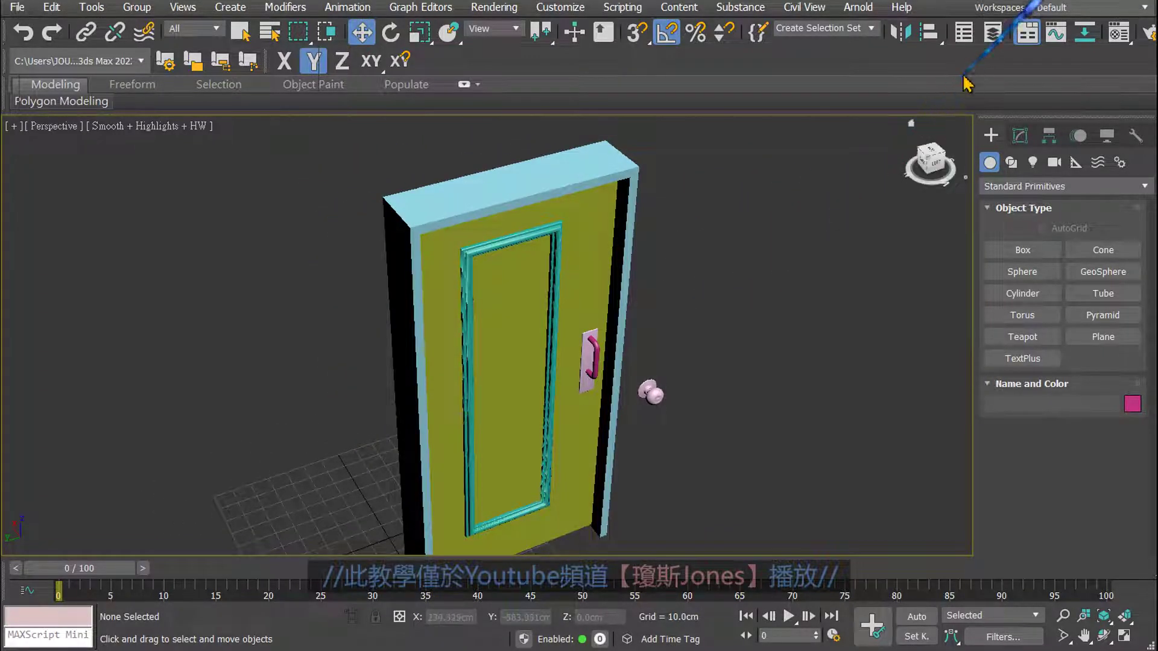
# - Show the layer list and turn on the 02-3D空間牆柱模型 wall-and-column layer
pyautogui.click(992, 35)
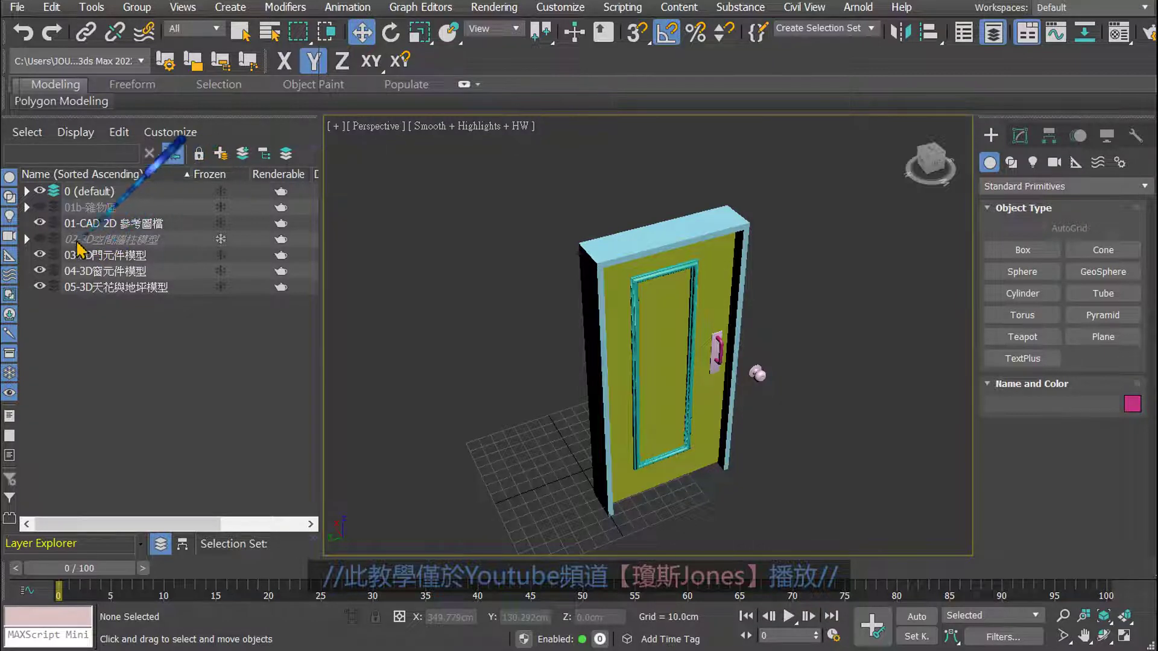
pyautogui.click(40, 240)
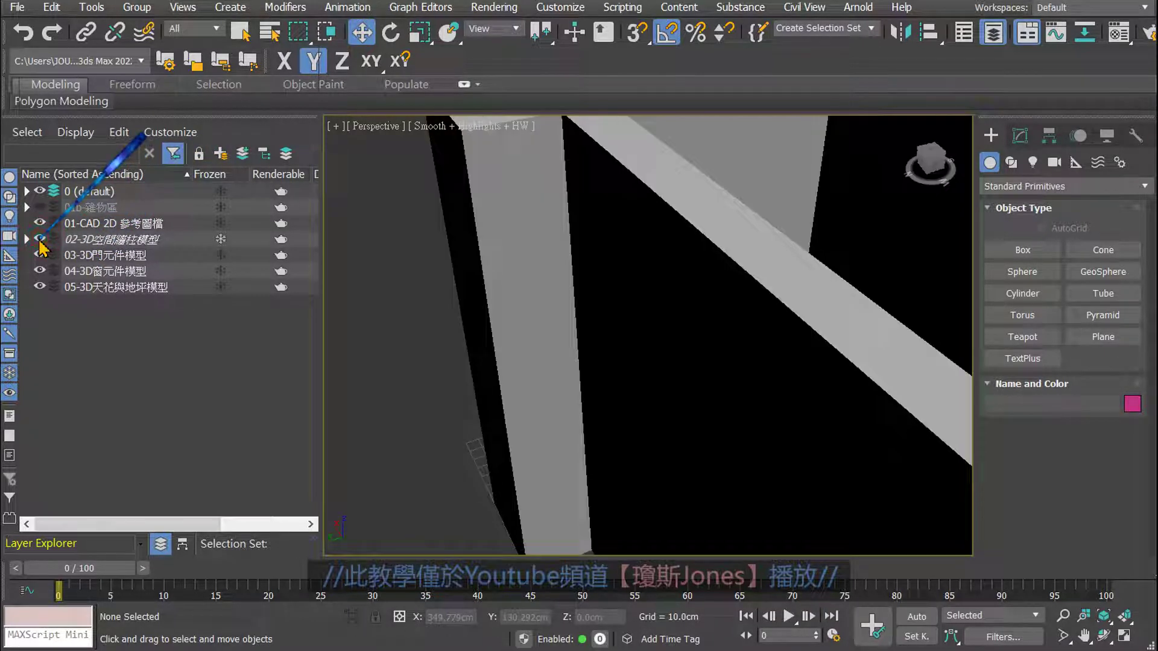
pyautogui.scroll(-5, 684, 261)
pyautogui.scroll(-3, 603, 302)
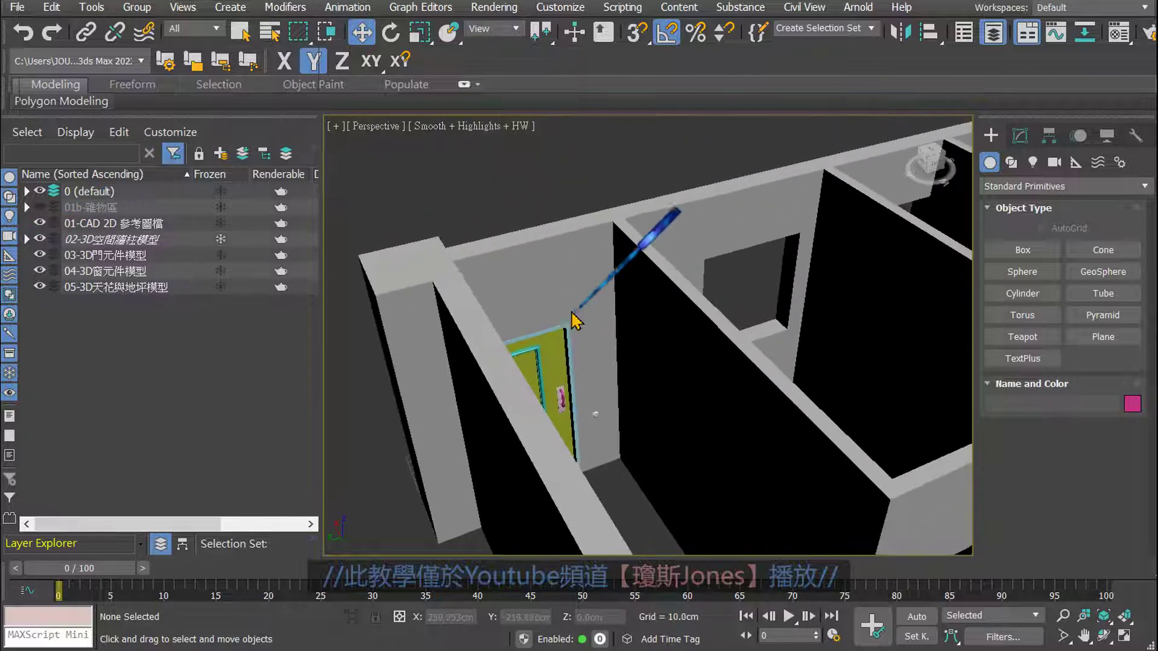
# - Orbit to a near top-down view of the apartment walls
pyautogui.click(580, 225)
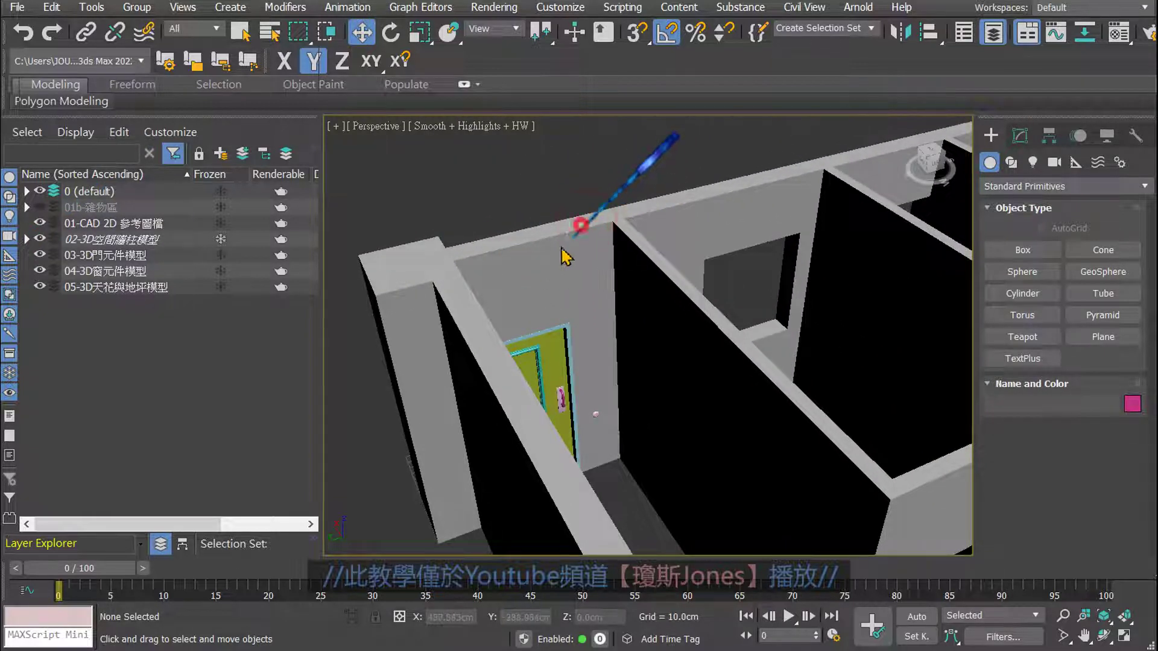
pyautogui.moveTo(685, 297)
pyautogui.keyDown('alt'); pyautogui.mouseDown(button='middle')
pyautogui.moveTo(592, 259)
pyautogui.moveTo(515, 250)
pyautogui.mouseUp(button='middle'); pyautogui.keyUp('alt')
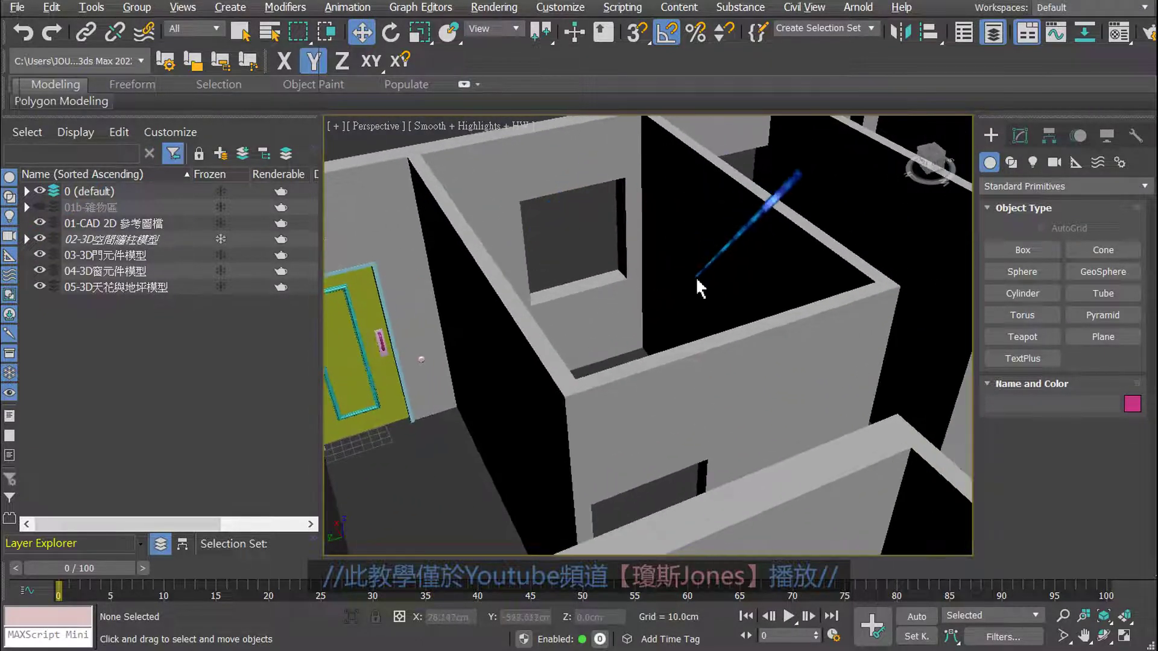
pyautogui.scroll(-3, 663, 296)
pyautogui.scroll(-4, 724, 320)
pyautogui.moveTo(734, 323)
pyautogui.keyDown('alt'); pyautogui.mouseDown(button='middle')
pyautogui.moveTo(670, 373)
pyautogui.moveTo(603, 387)
pyautogui.moveTo(612, 335)
pyautogui.moveTo(724, 369)
pyautogui.mouseUp(button='middle'); pyautogui.keyUp('alt')
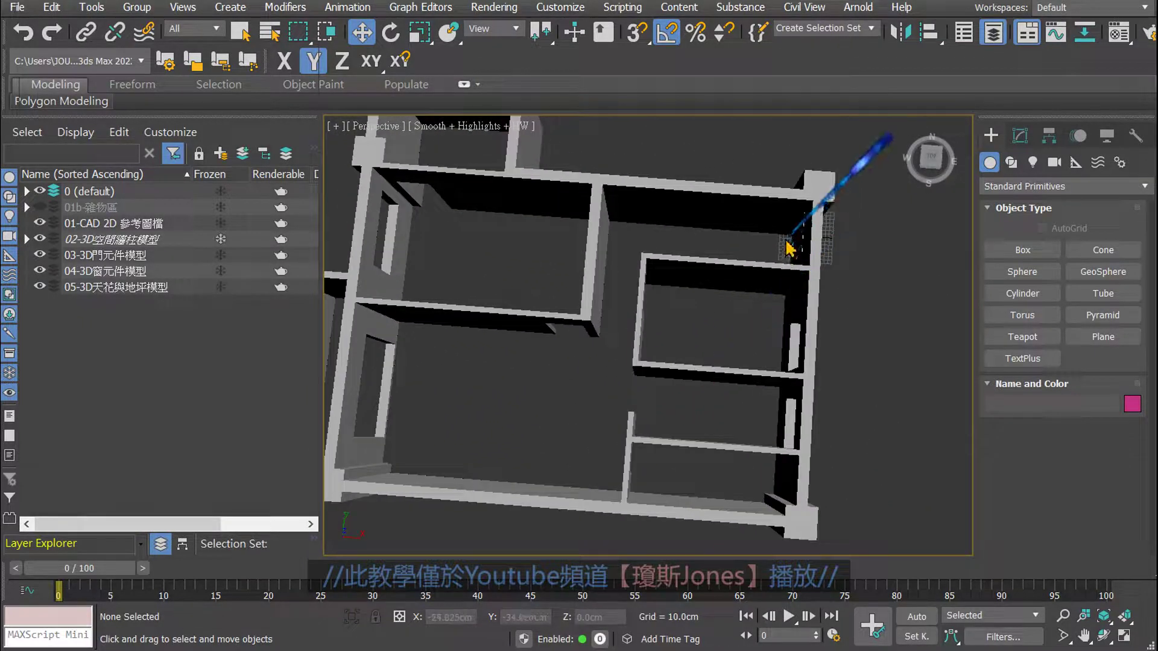
pyautogui.moveTo(782, 234)
pyautogui.mouseDown()
pyautogui.moveTo(626, 306)
pyautogui.moveTo(644, 329)
pyautogui.moveTo(595, 333)
pyautogui.moveTo(427, 228)
pyautogui.moveTo(461, 237)
pyautogui.mouseUp()
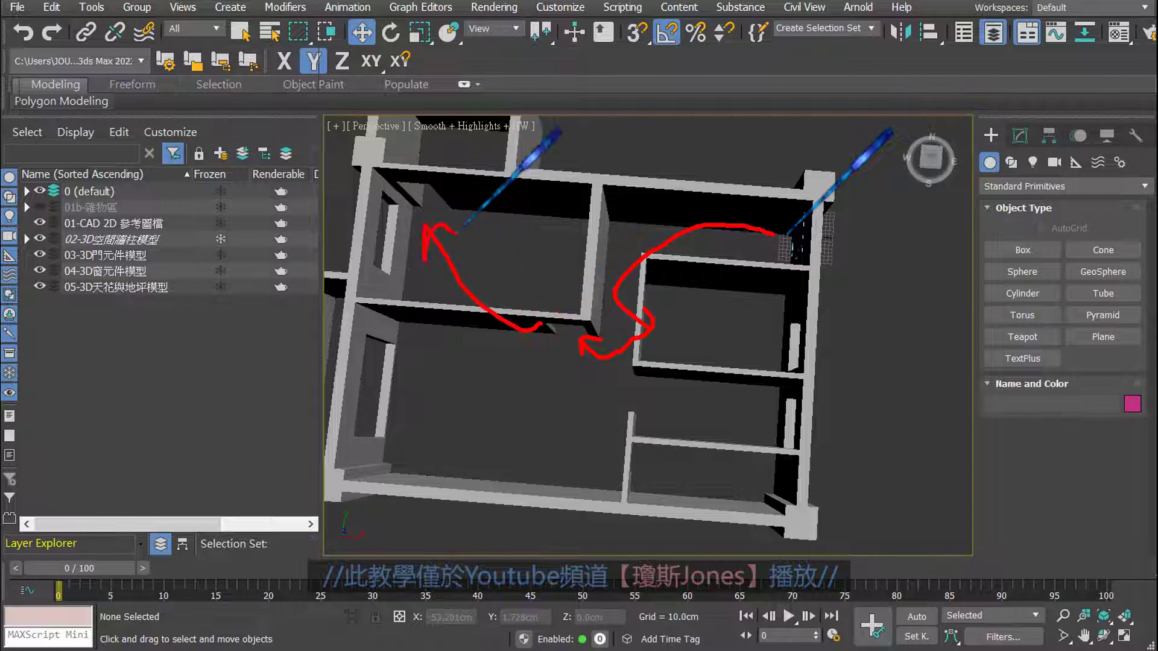
pyautogui.moveTo(601, 389); pyautogui.dragTo(610, 462)
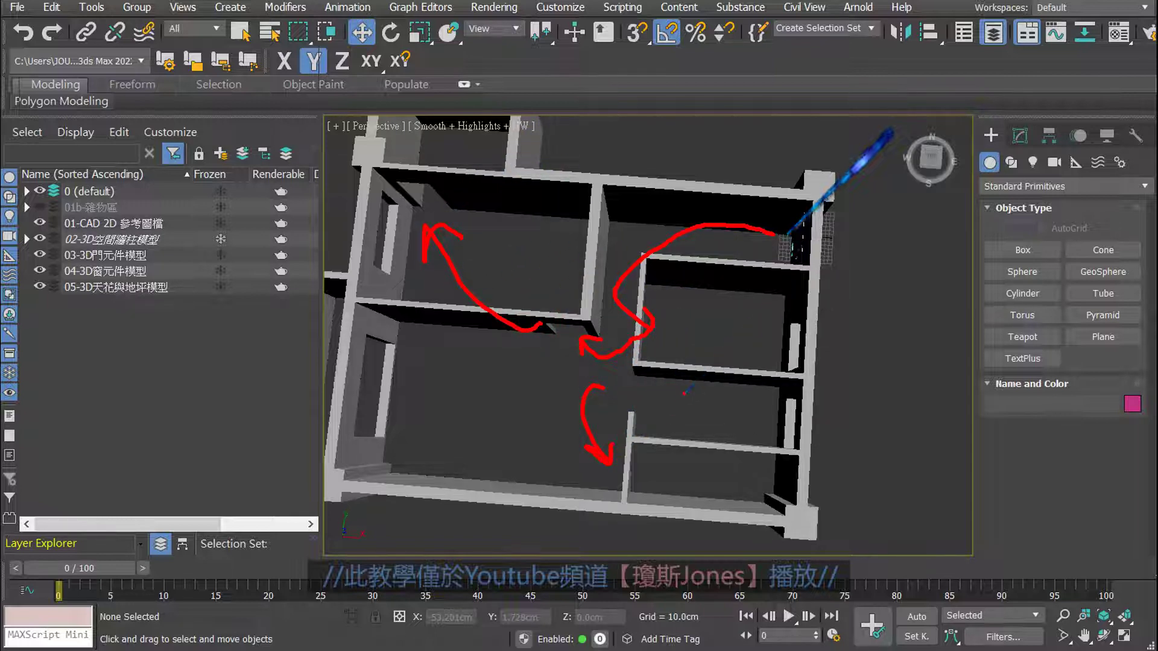
pyautogui.press('Escape')
# - Orbit to an oblique view and zoom in on the green door in its opening
pyautogui.keyDown('alt'); pyautogui.moveTo(750, 277); pyautogui.dragTo(596, 266, button='middle'); pyautogui.keyUp('alt')
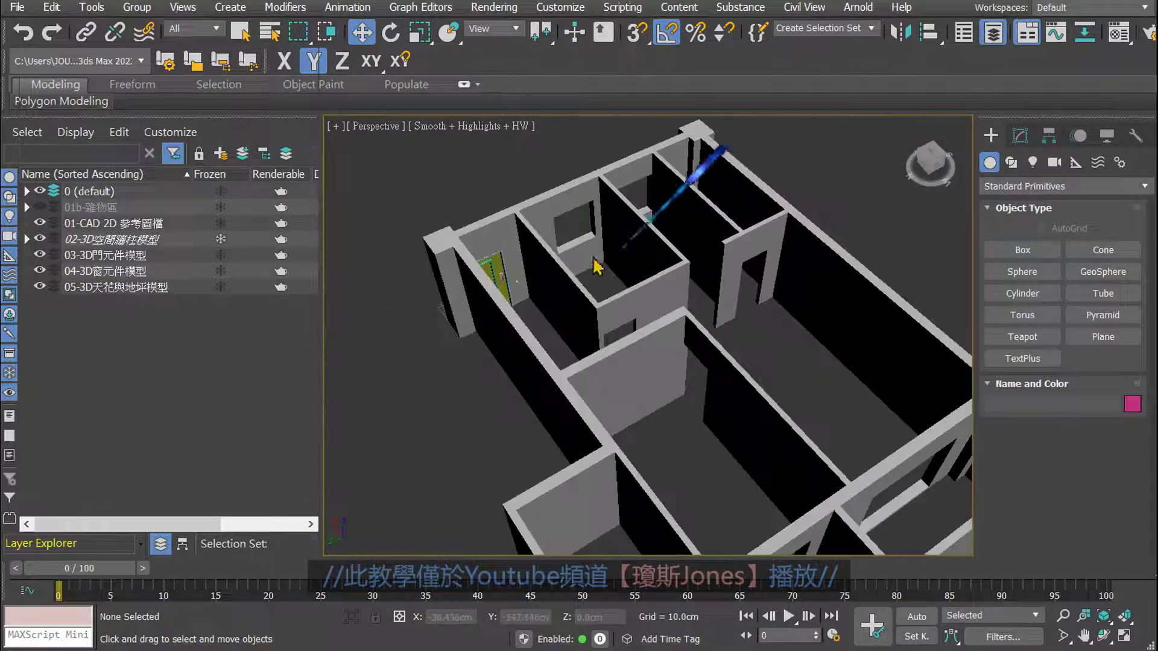
pyautogui.scroll(5, 596, 266)
pyautogui.scroll(5, 516, 258)
pyautogui.keyDown('alt'); pyautogui.moveTo(509, 258); pyautogui.dragTo(638, 245, button='middle'); pyautogui.keyUp('alt')
pyautogui.scroll(3, 612, 231)
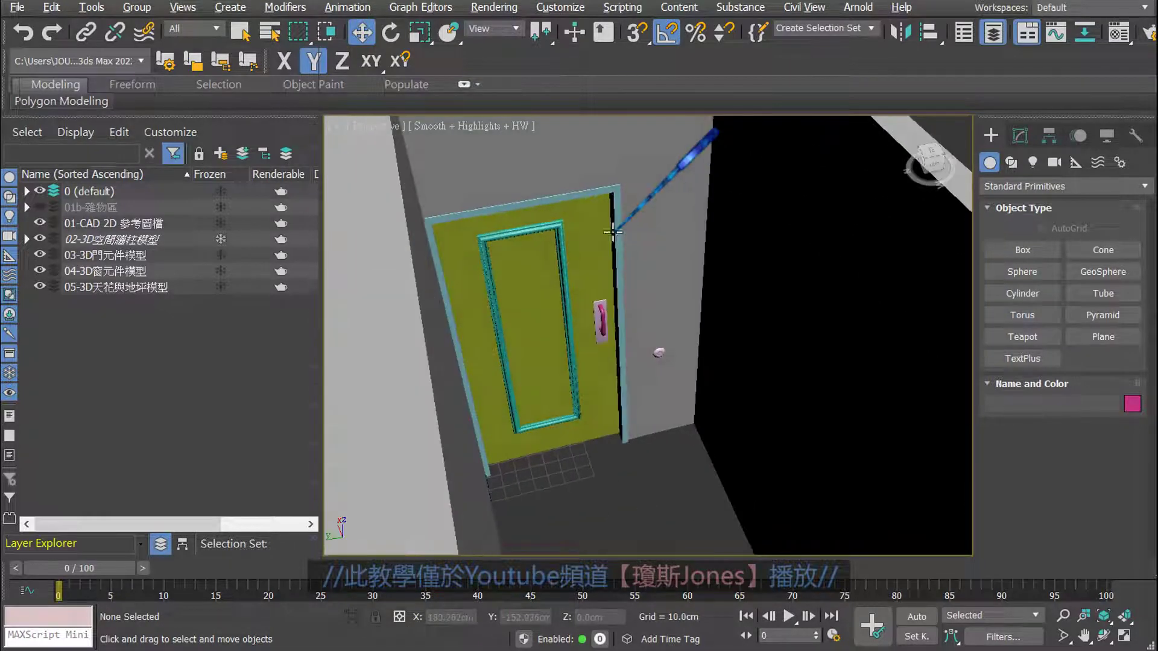
# - Move the door group 大門模型組合 into layer 03-3D門元件模型, then hide that layer to check
pyautogui.click(573, 259)
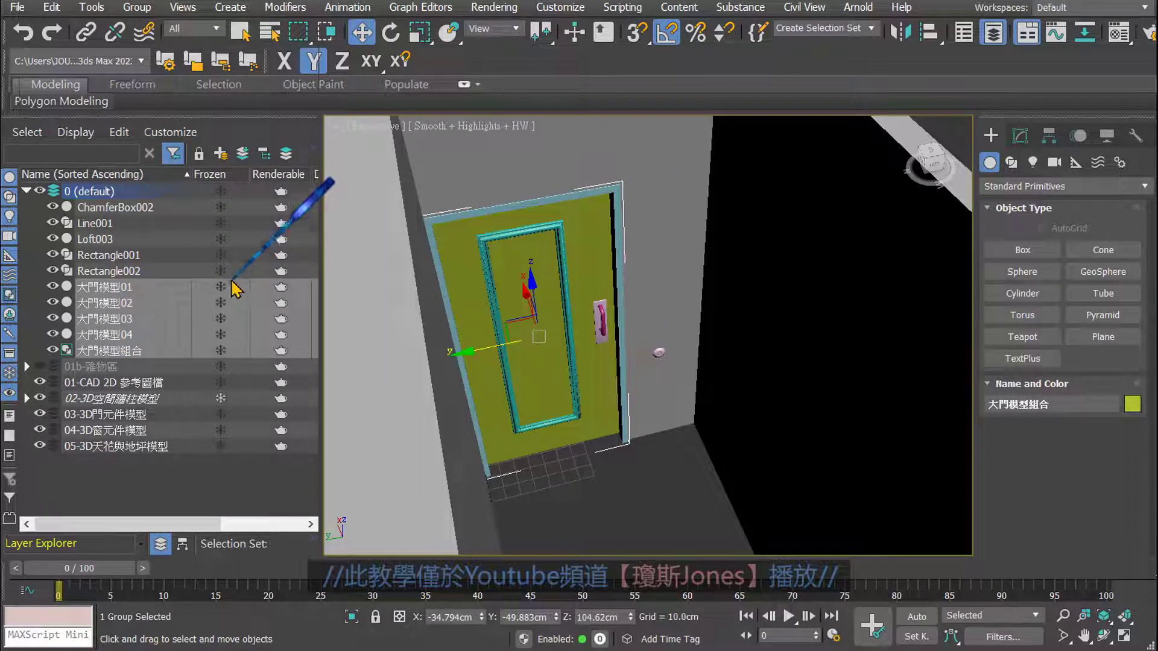
pyautogui.click(589, 489)
pyautogui.click(505, 327)
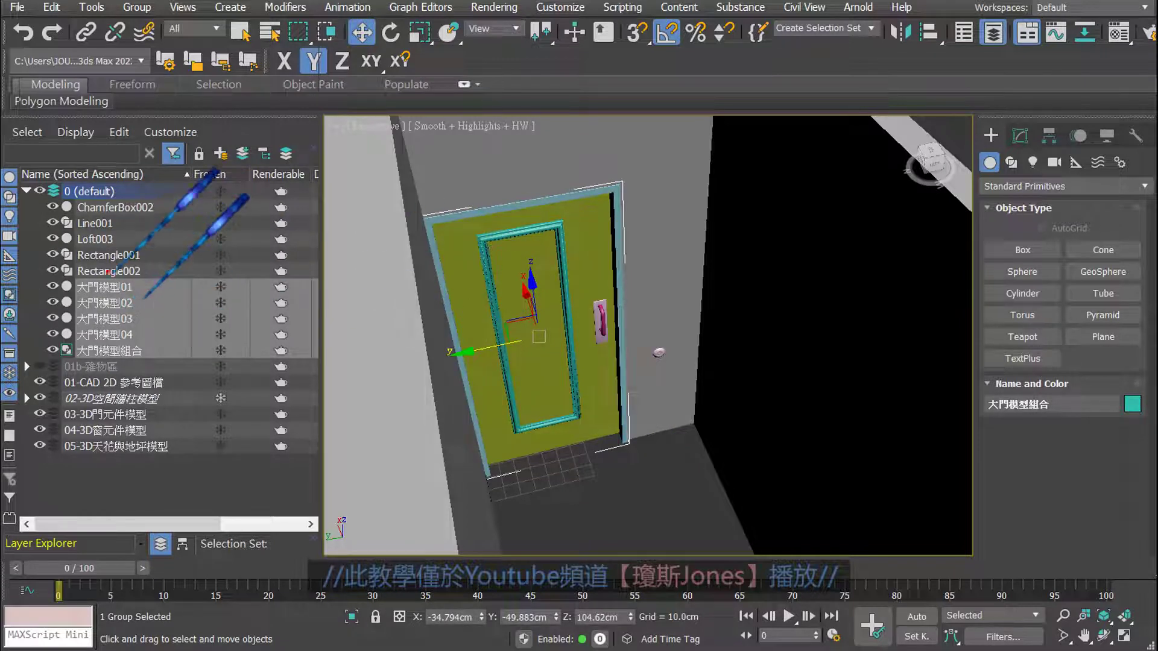
pyautogui.moveTo(38, 272); pyautogui.dragTo(139, 325)
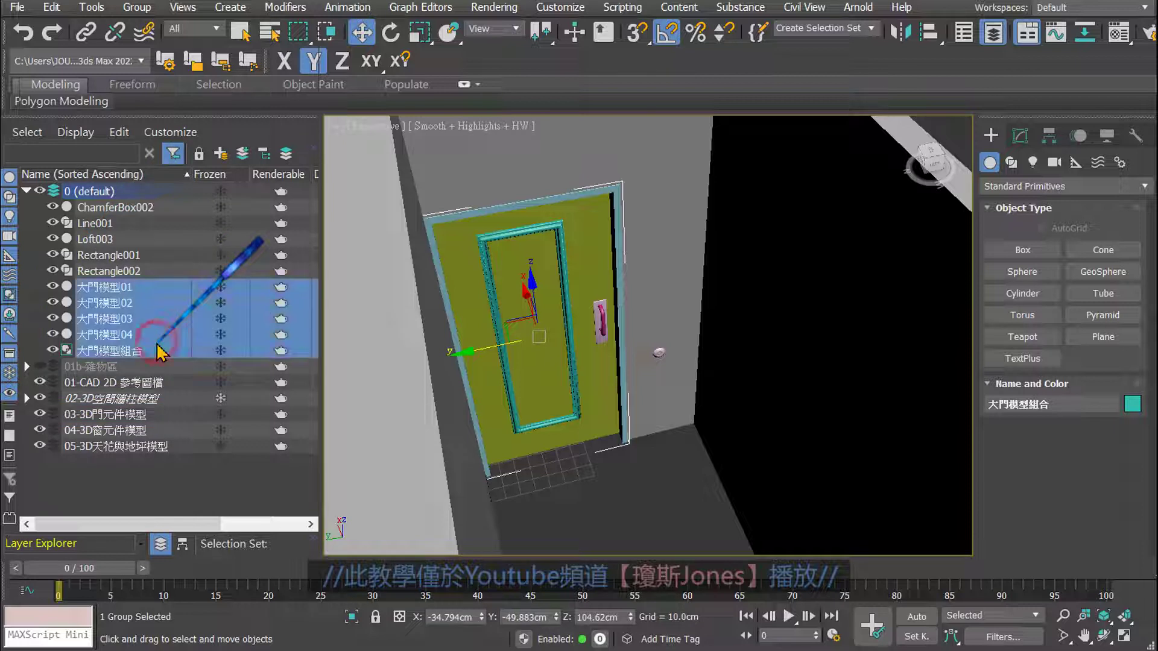
pyautogui.moveTo(162, 352); pyautogui.dragTo(155, 425)
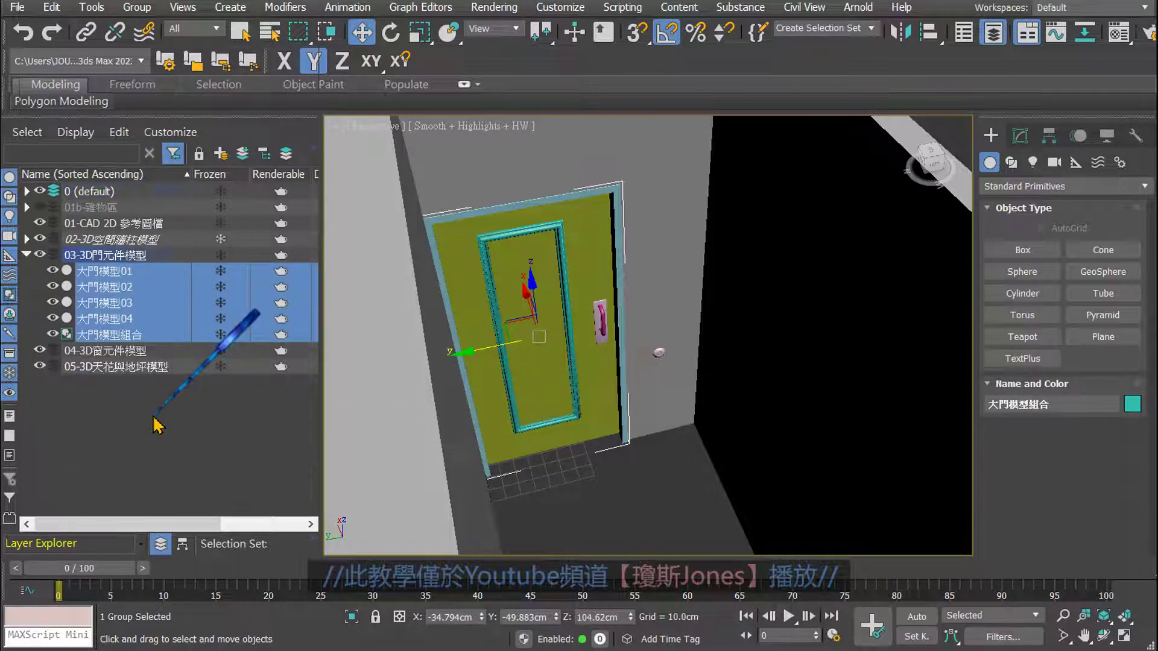
pyautogui.click(39, 255)
# - Show the door layer again and select the pink handle grip Loft003
pyautogui.click(39, 255)
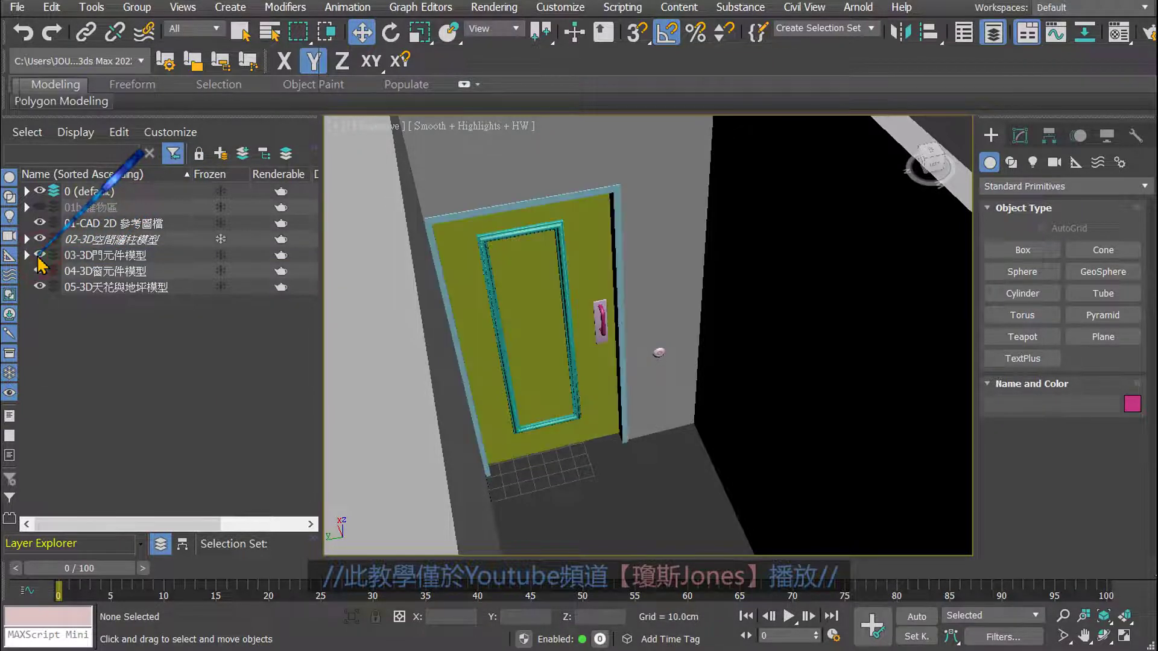
pyautogui.scroll(3, 603, 312)
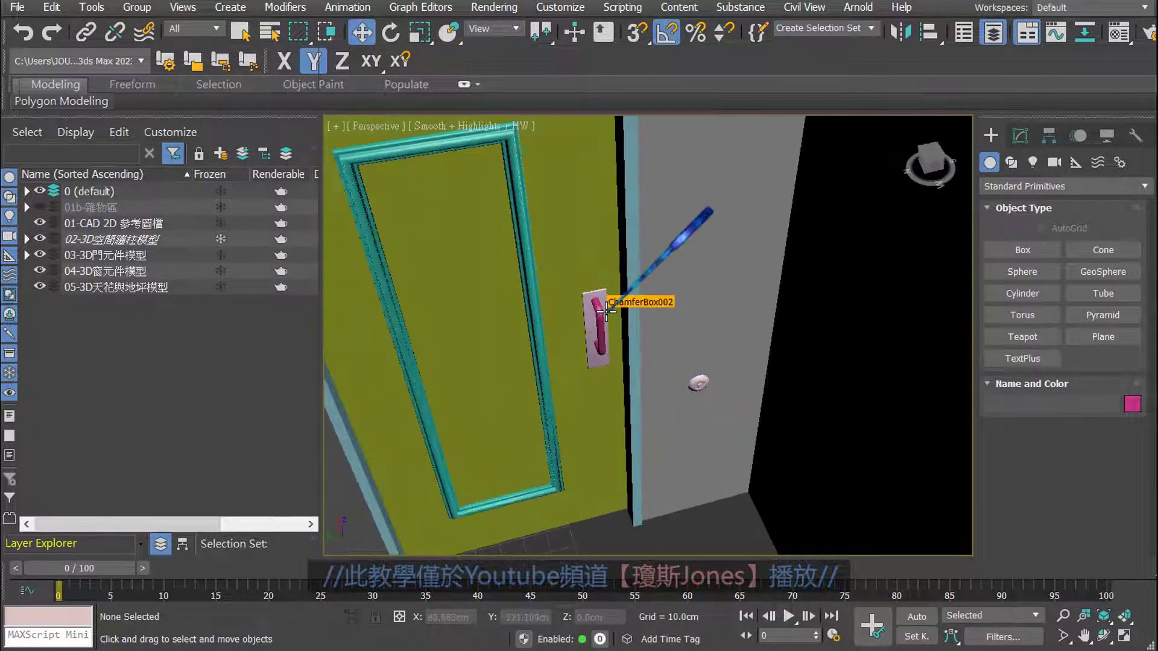
pyautogui.scroll(5, 600, 314)
pyautogui.click(598, 317)
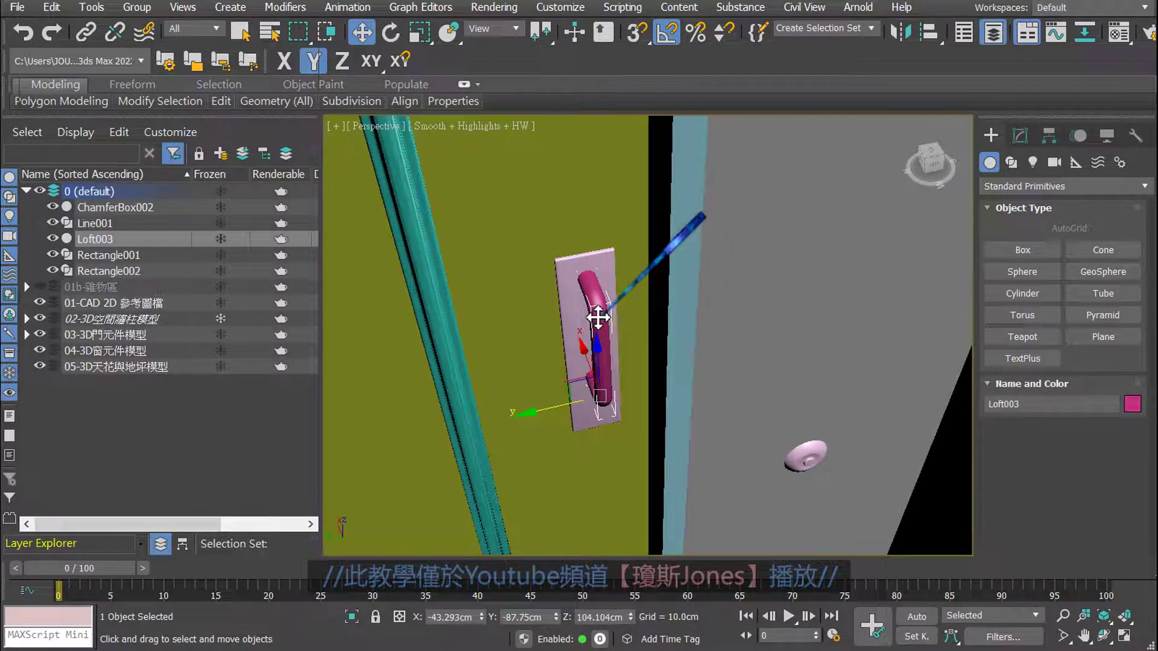
pyautogui.scroll(-5, 598, 317)
pyautogui.moveTo(598, 317)
pyautogui.keyDown('alt'); pyautogui.mouseDown(button='middle')
pyautogui.moveTo(750, 313)
pyautogui.moveTo(603, 329)
pyautogui.moveTo(628, 344)
pyautogui.moveTo(610, 288)
pyautogui.mouseUp(button='middle'); pyautogui.keyUp('alt')
# - Switch the viewport to Edged Faces shading and add backing plate ChamferBox002 to the selection
pyautogui.scroll(3, 605, 330)
pyautogui.scroll(4, 606, 331)
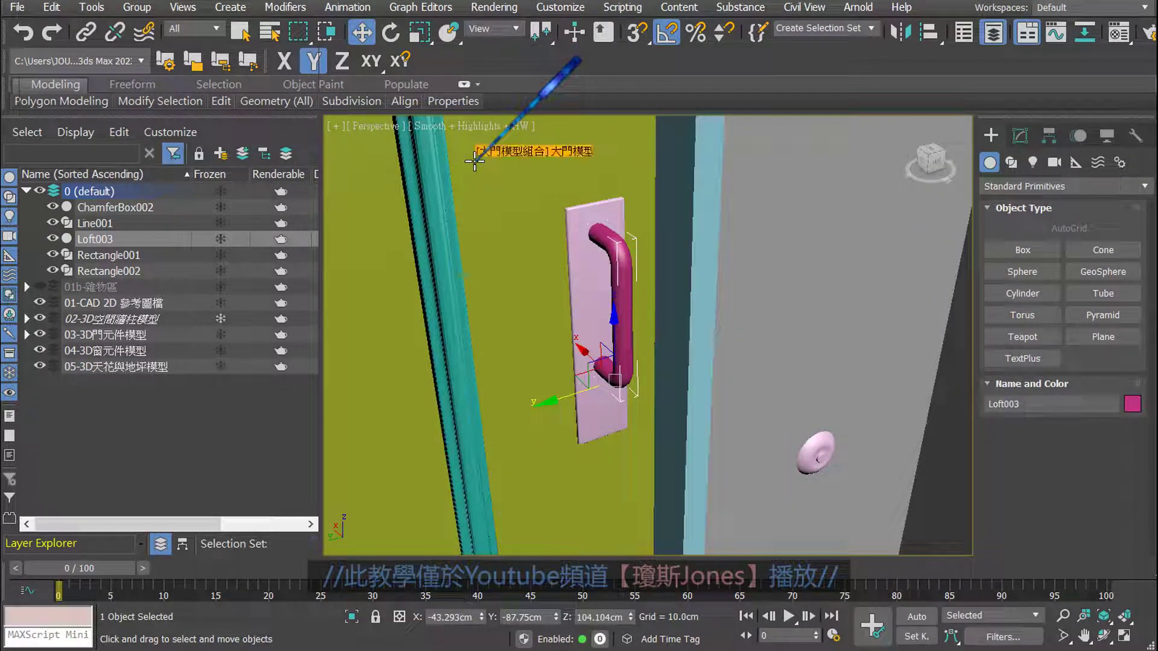
pyautogui.click(481, 127)
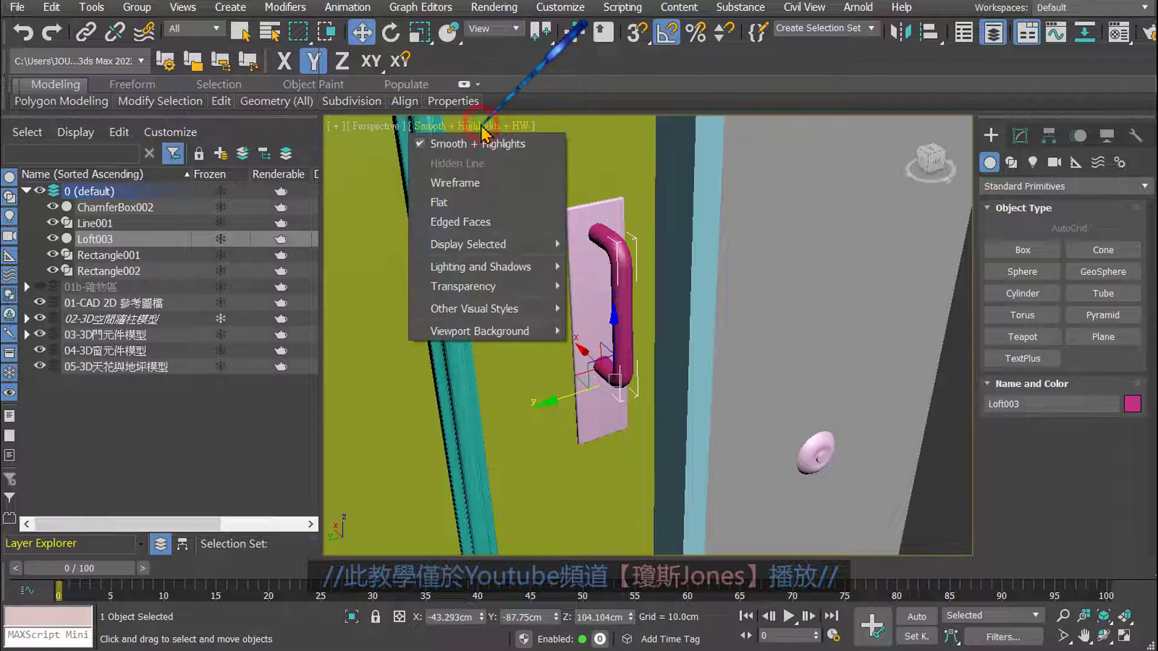
pyautogui.click(472, 228)
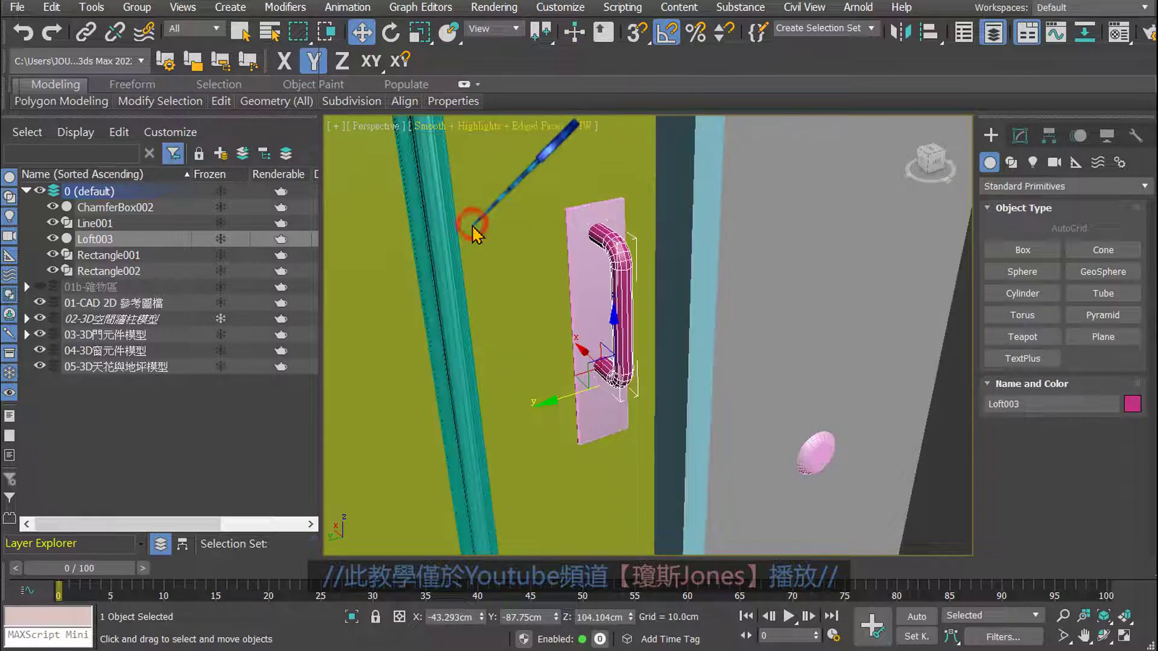
pyautogui.keyDown('ctrl'); pyautogui.click(576, 256); pyautogui.keyUp('ctrl')
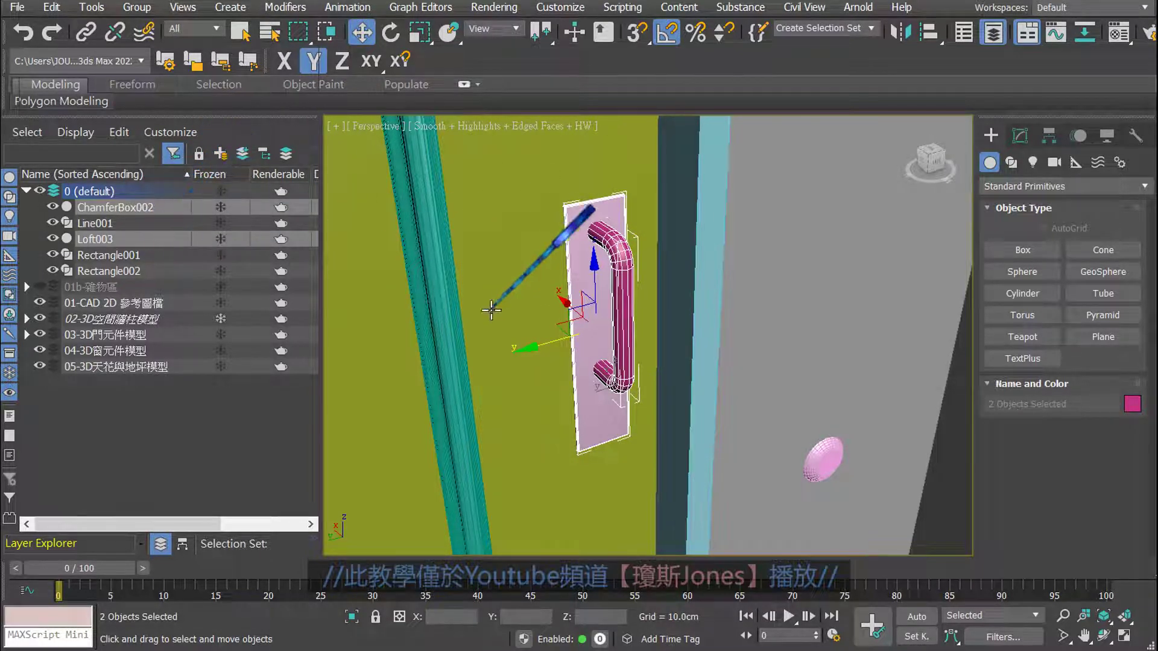
# - Batch-rename both handle pieces with base name 大門把手, numbered from 1
pyautogui.rightClick(166, 245)
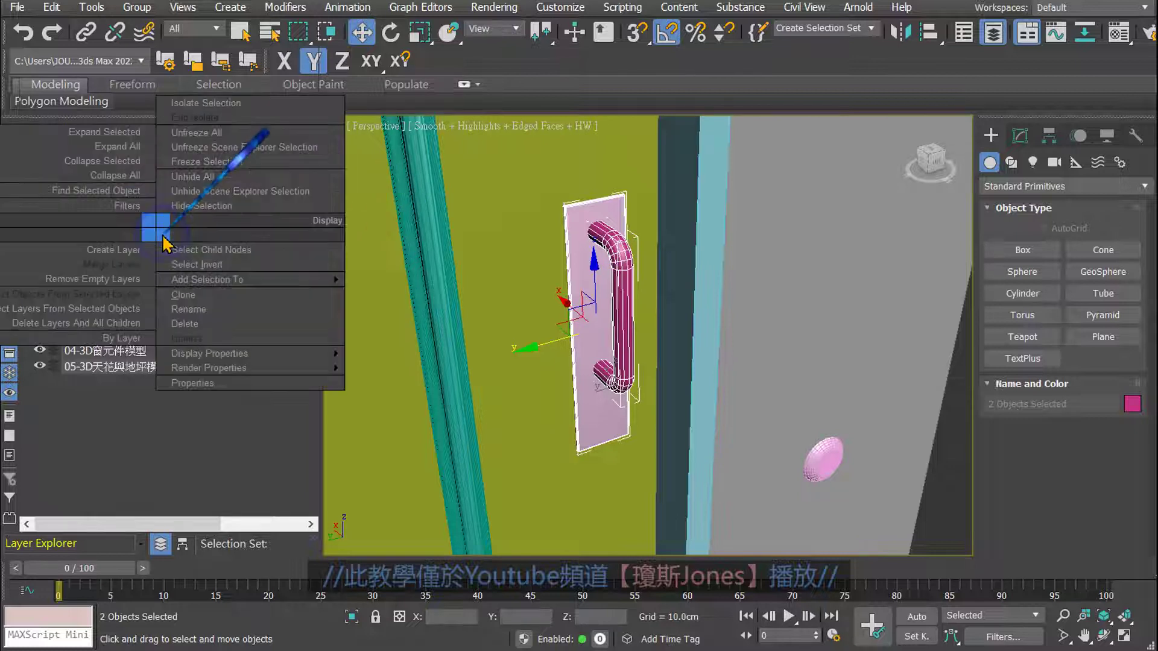
pyautogui.click(183, 309)
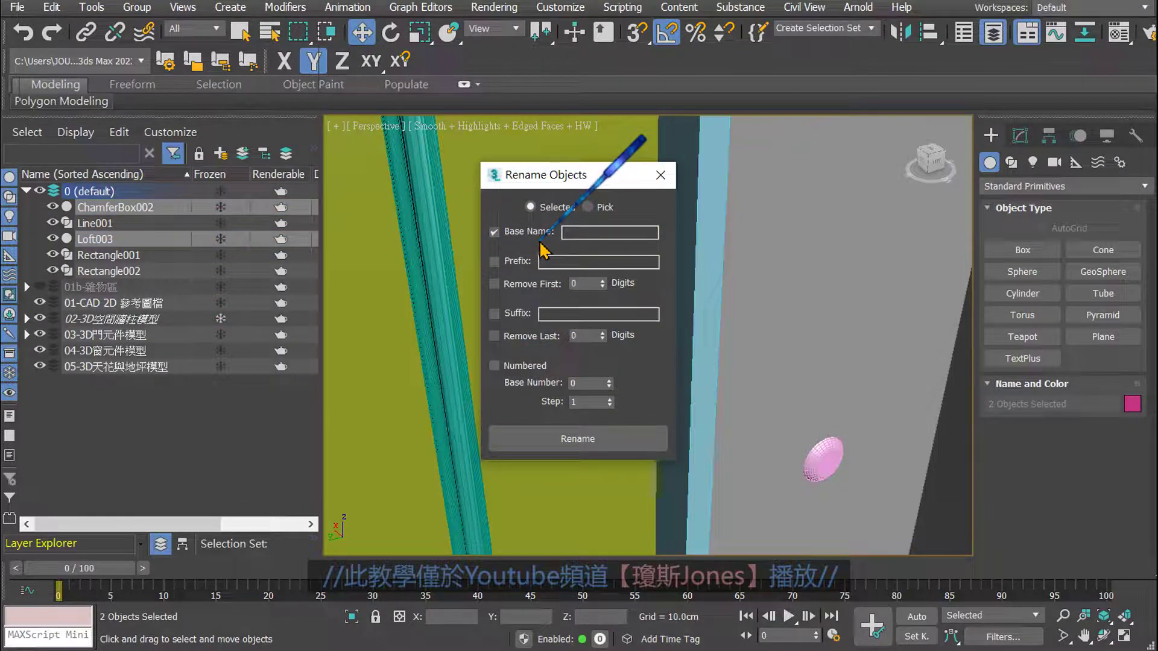
pyautogui.click(576, 232)
pyautogui.write('大門把手')
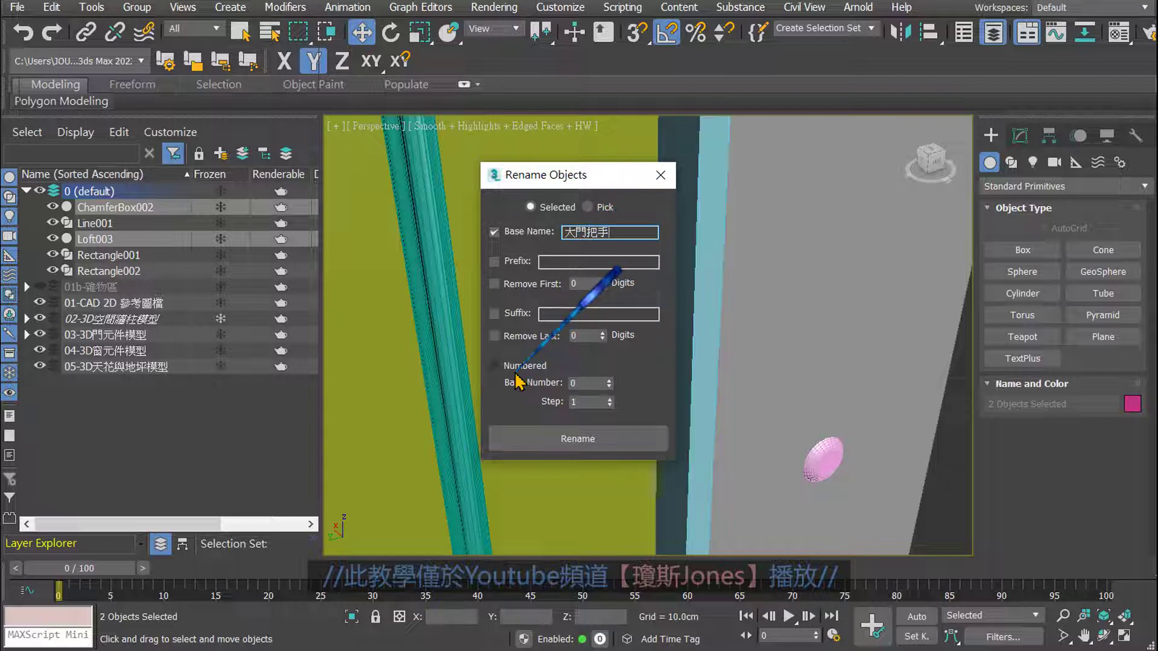
pyautogui.doubleClick(579, 383)
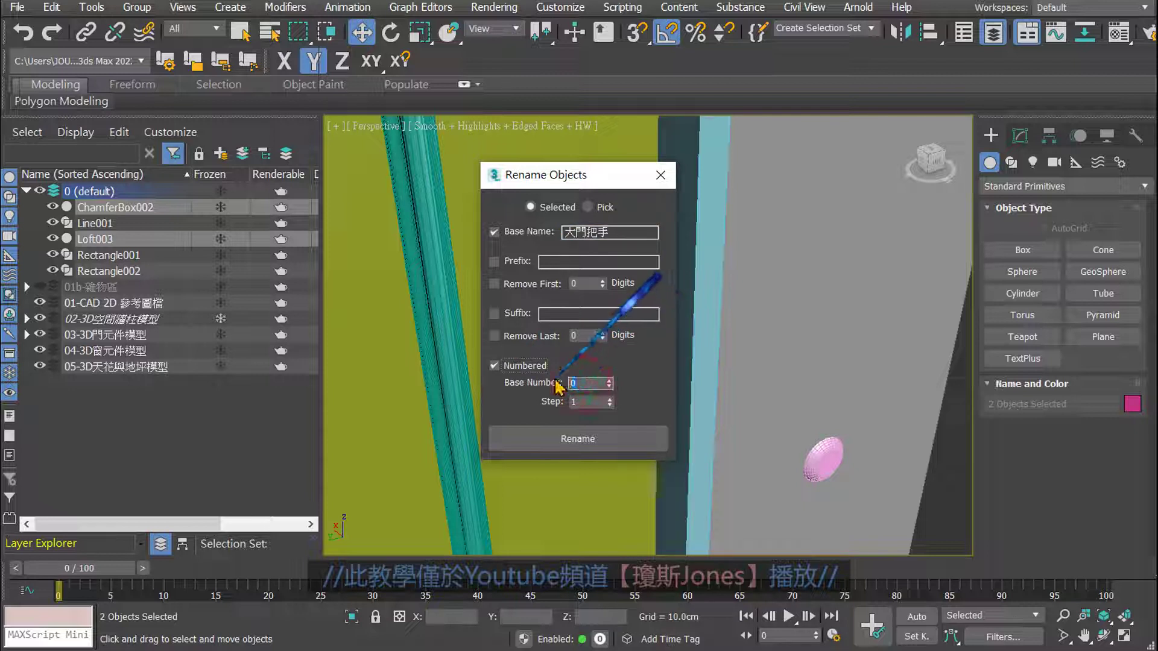
pyautogui.write('1')
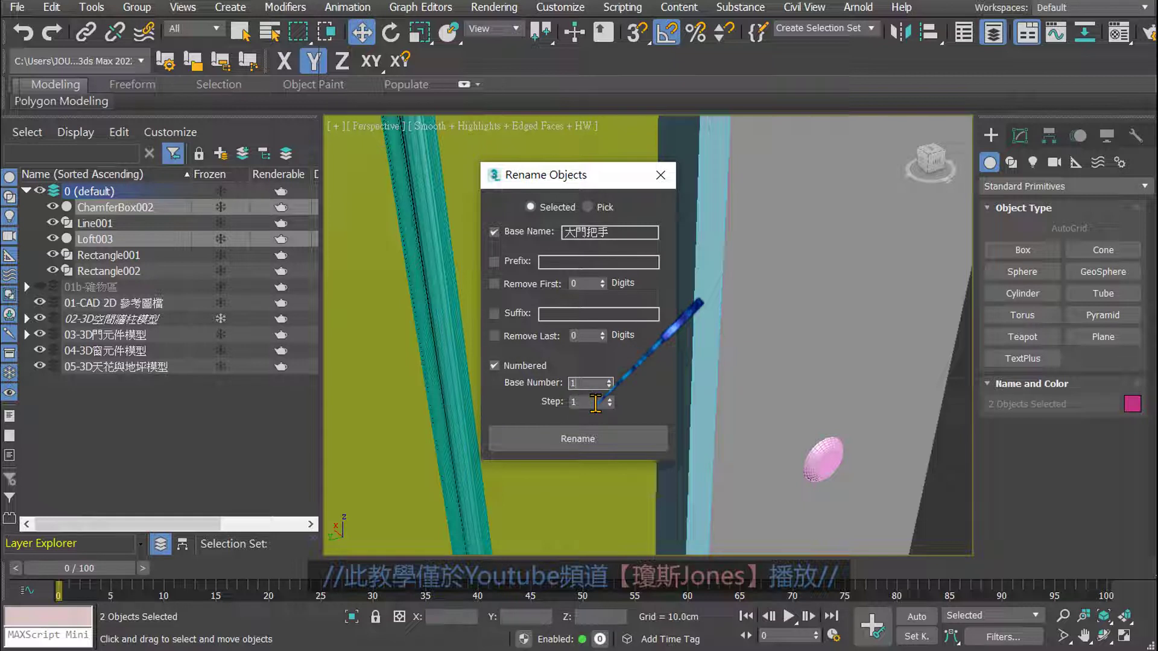
pyautogui.click(569, 439)
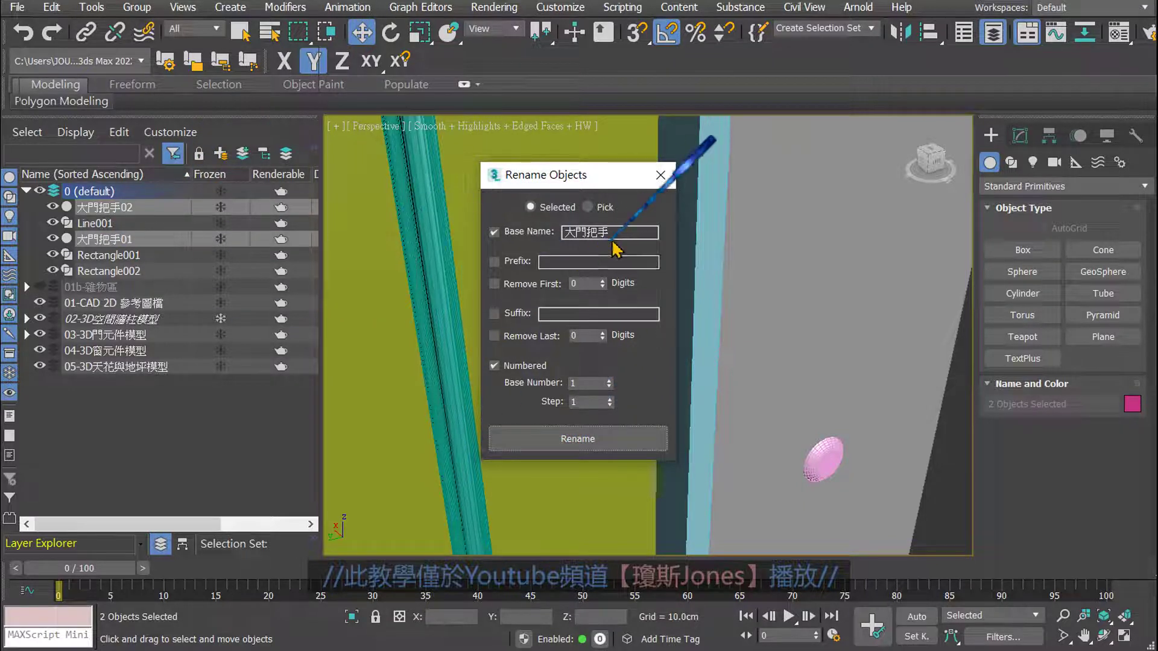
# - Copy the 大門把手 base name and close the Rename Objects window
pyautogui.doubleClick(597, 232)
pyautogui.rightClick(586, 234)
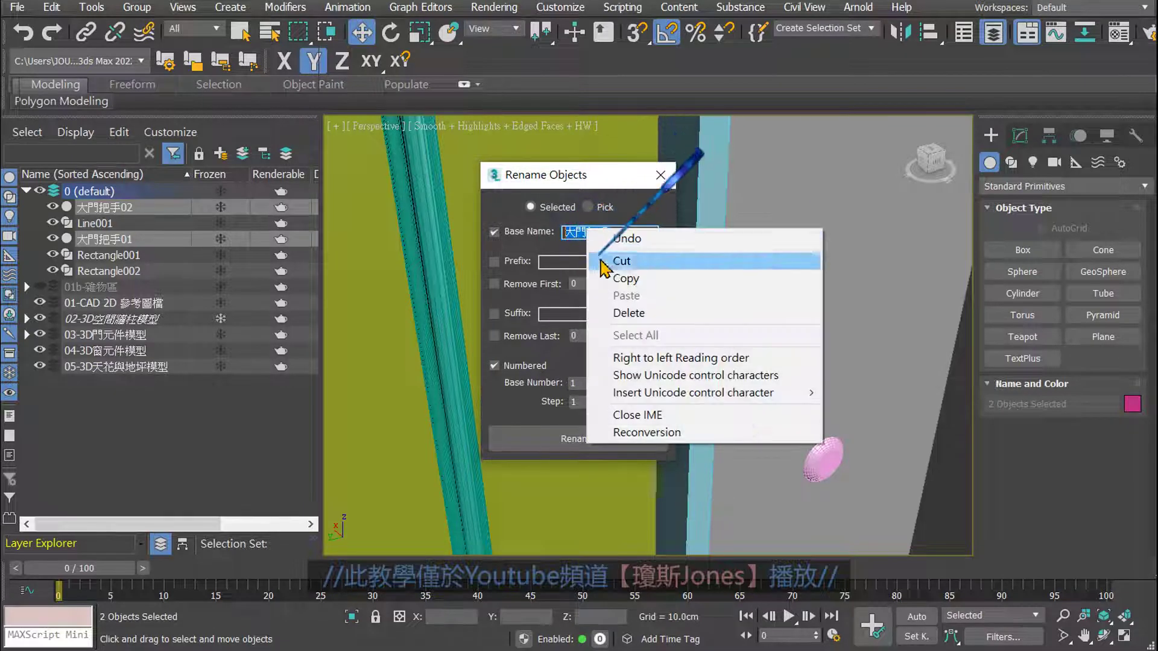
pyautogui.click(609, 284)
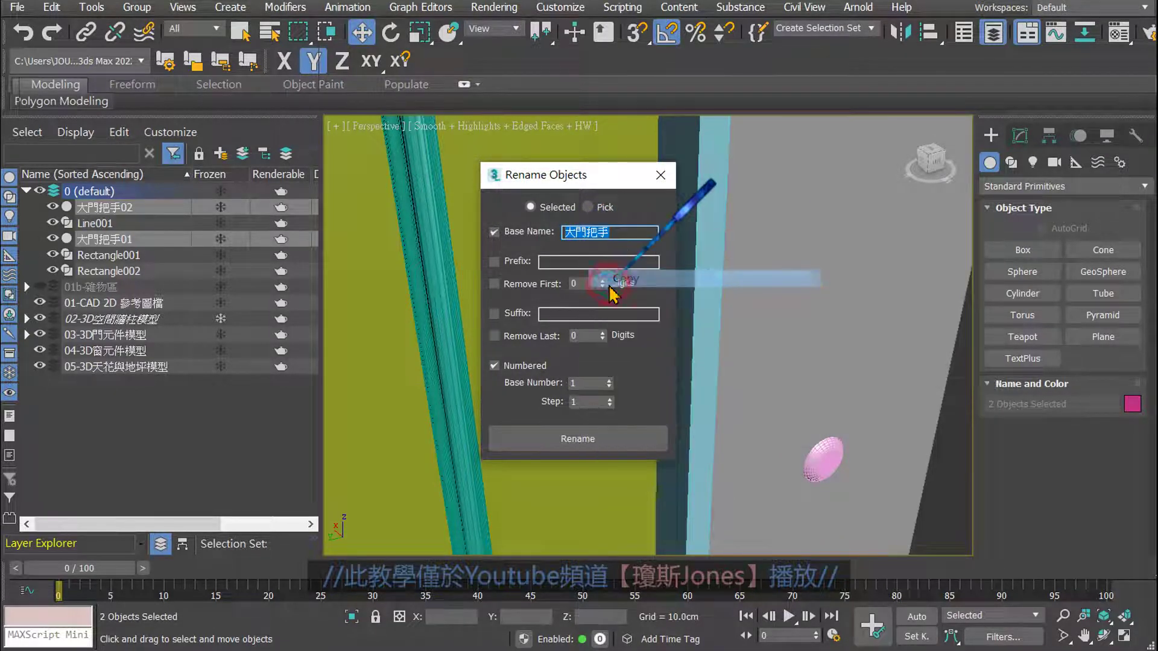
pyautogui.click(660, 174)
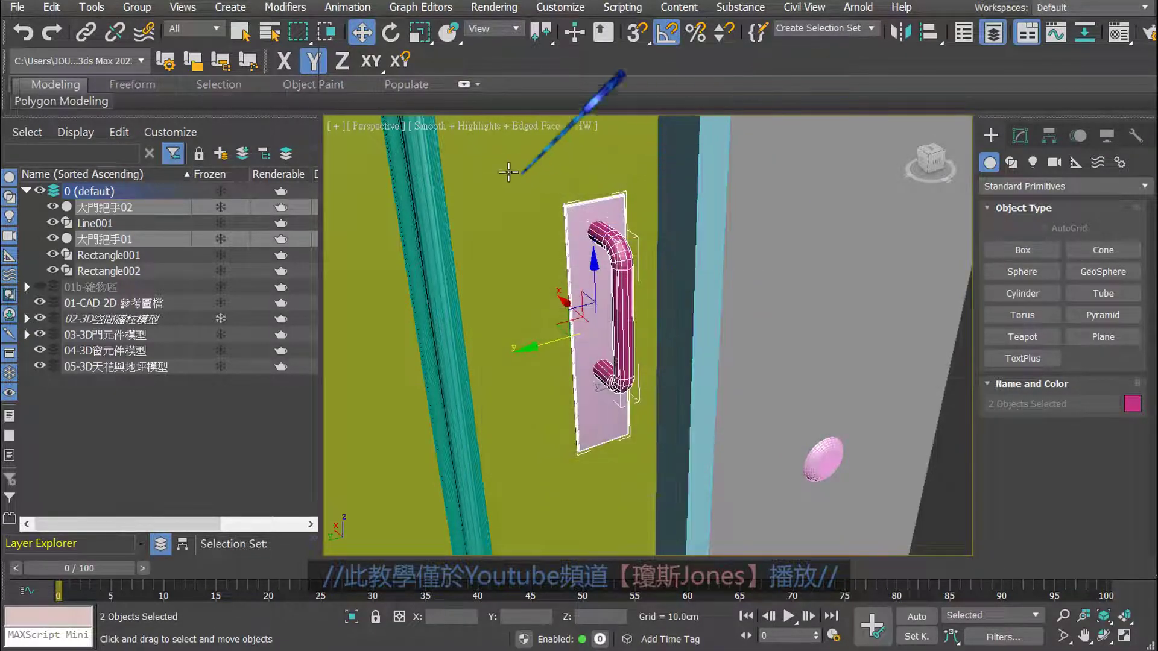
# - Group the two handle pieces as 大門把手Assmebly and move them into layer 03-3D門元件模型
pyautogui.click(150, 10)
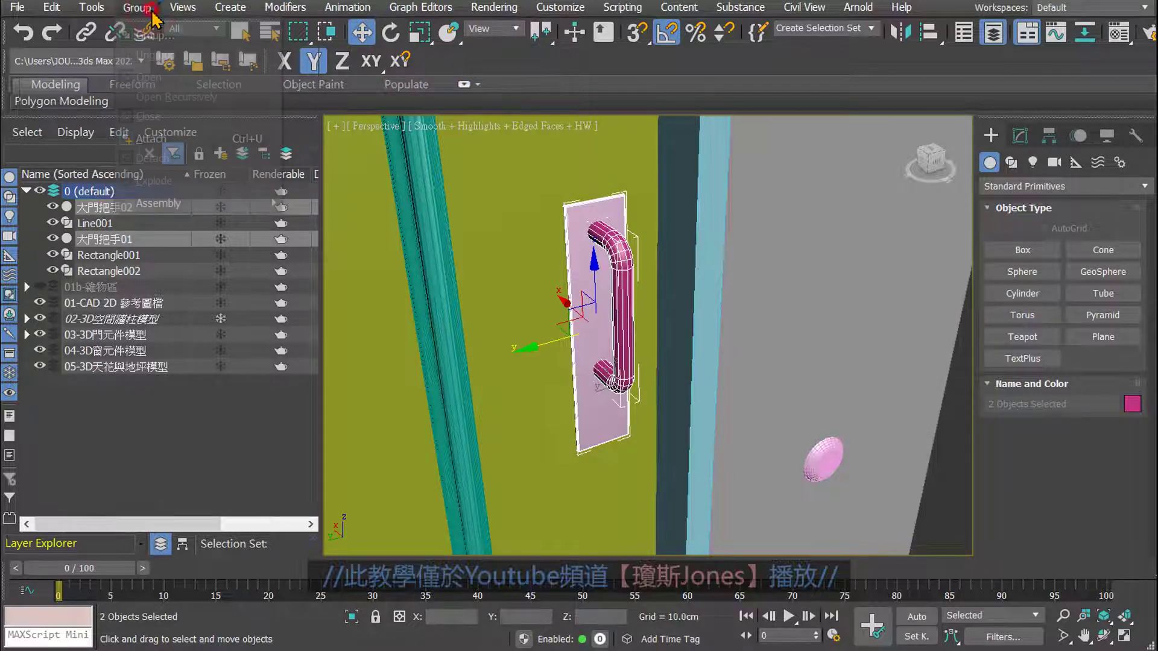
pyautogui.click(167, 40)
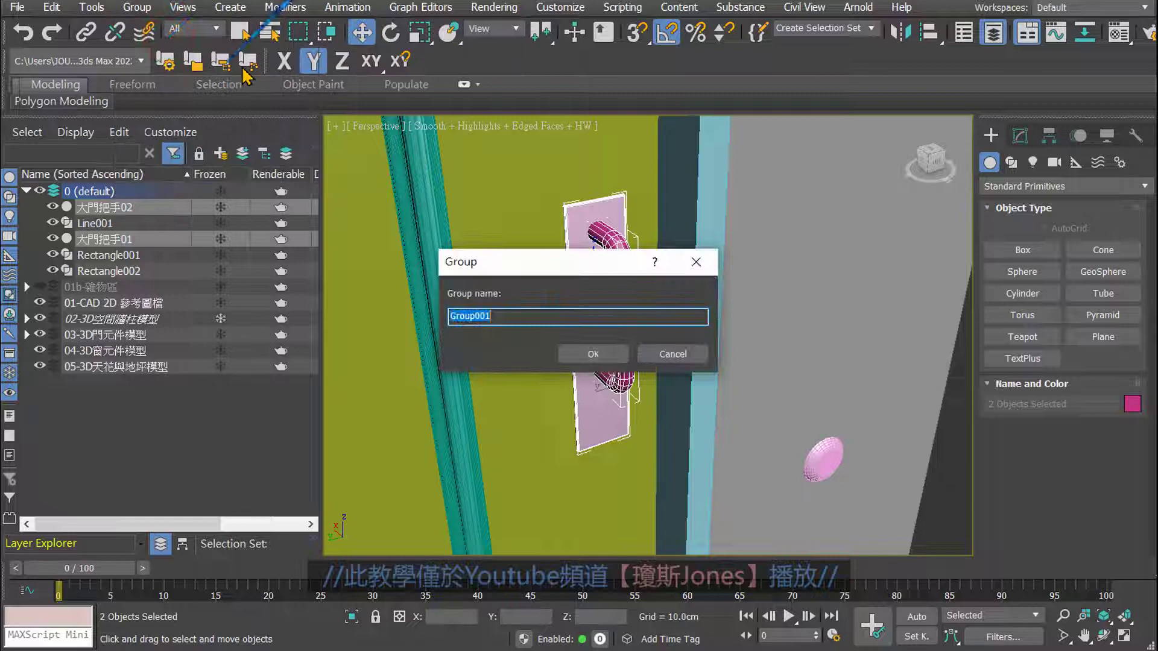
pyautogui.rightClick(542, 316)
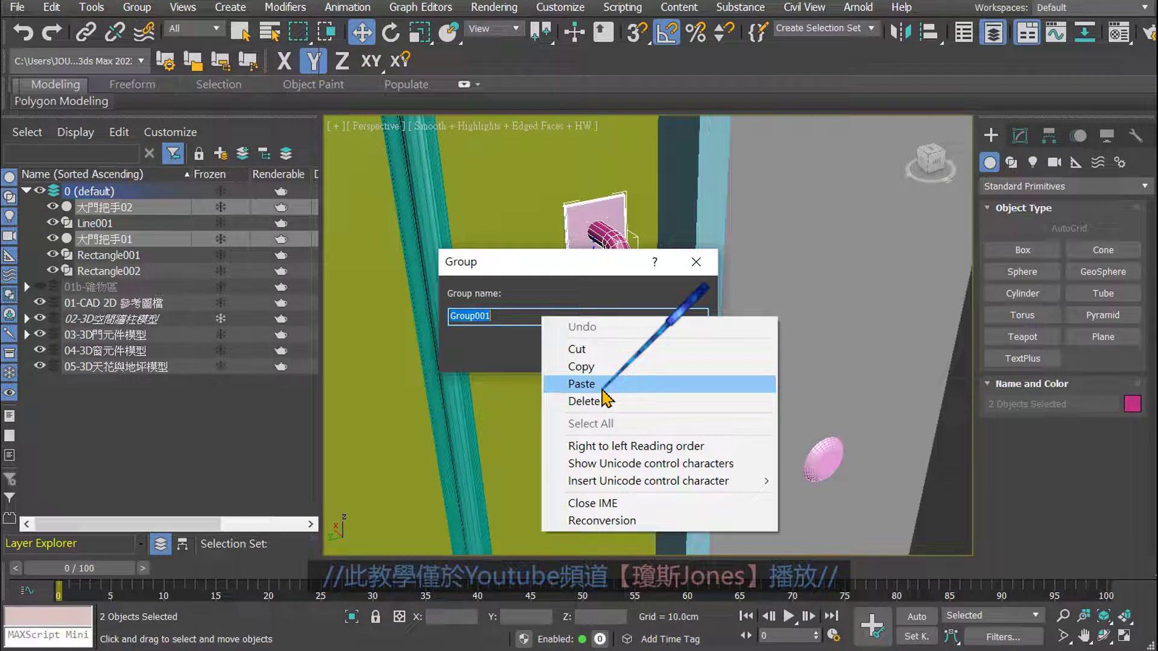
pyautogui.click(602, 388)
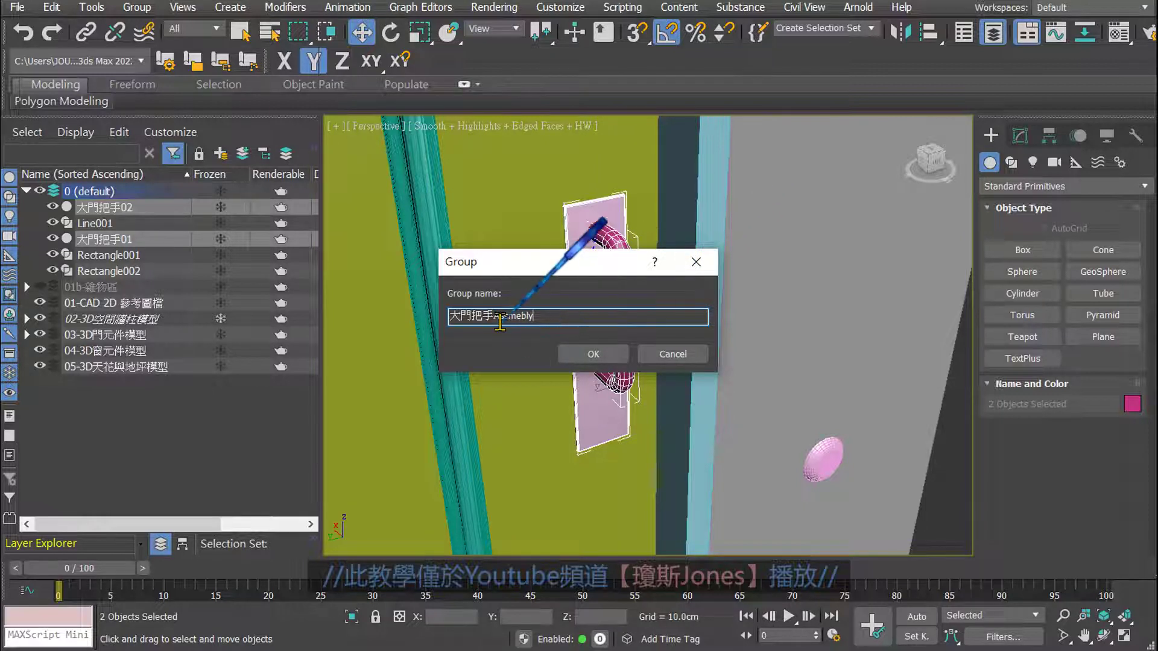
pyautogui.click(594, 355)
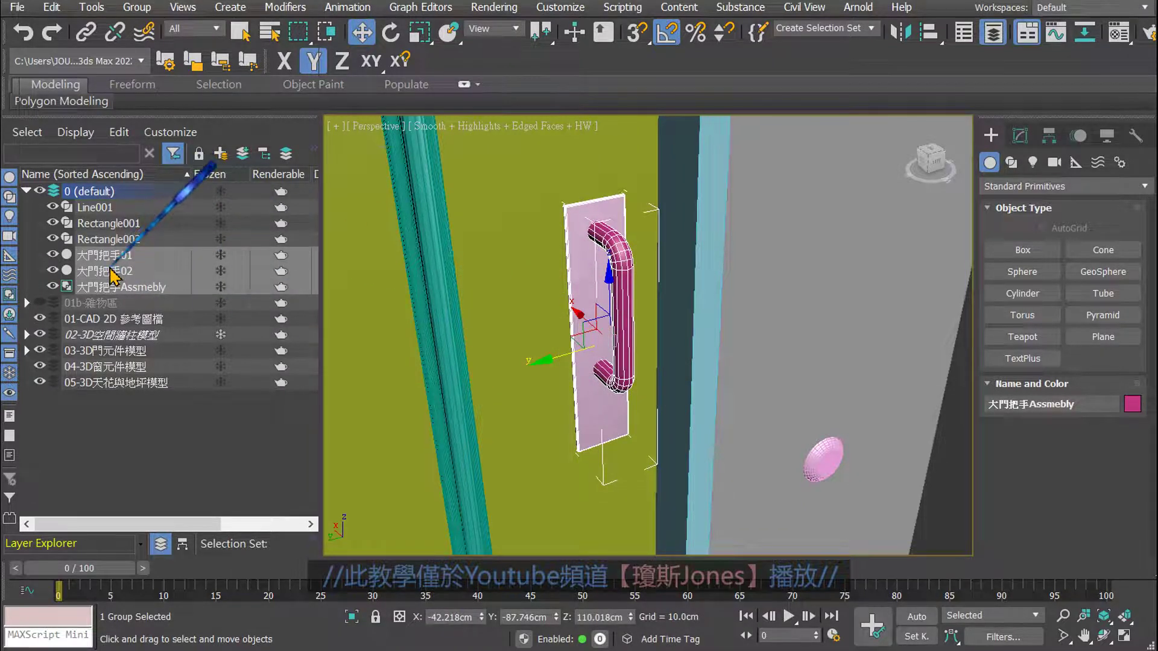
pyautogui.moveTo(111, 274); pyautogui.dragTo(155, 354)
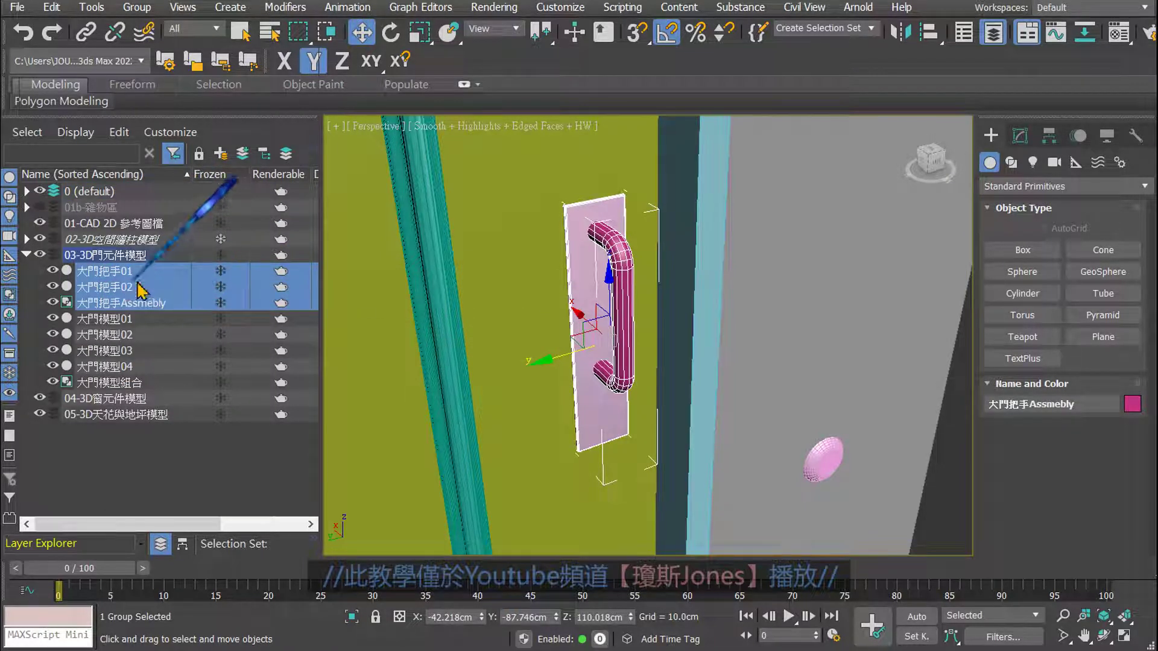
# - Expand layer 0, hide 02-3D空間牆柱模型, and select the doorknob Line001
pyautogui.click(26, 191)
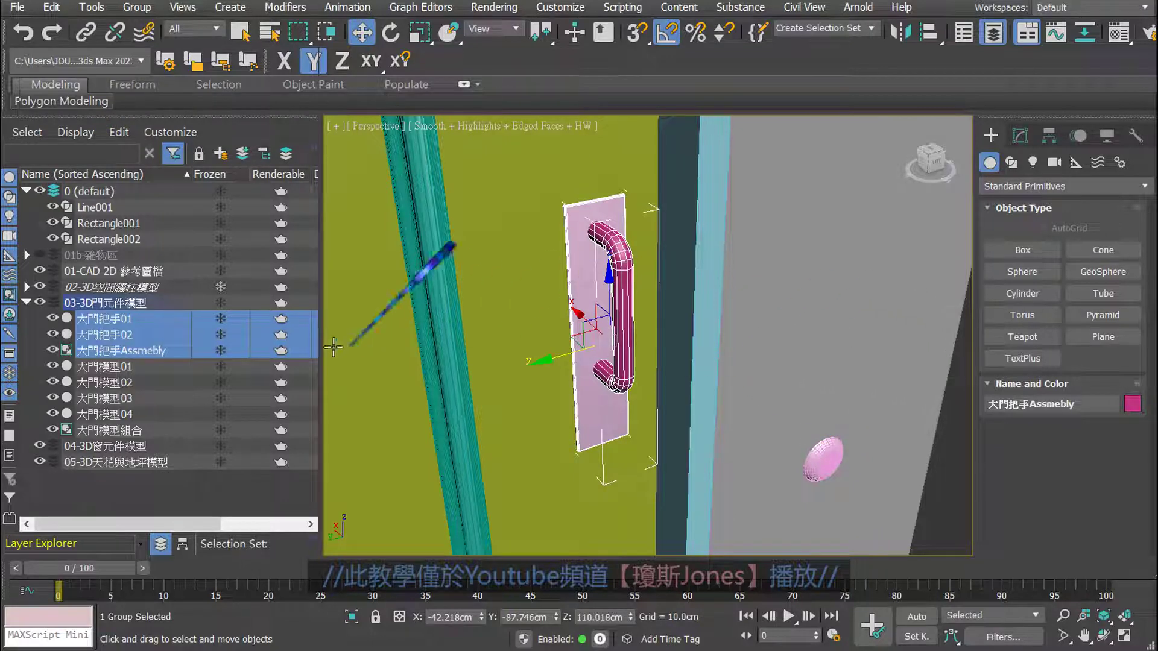
pyautogui.click(39, 287)
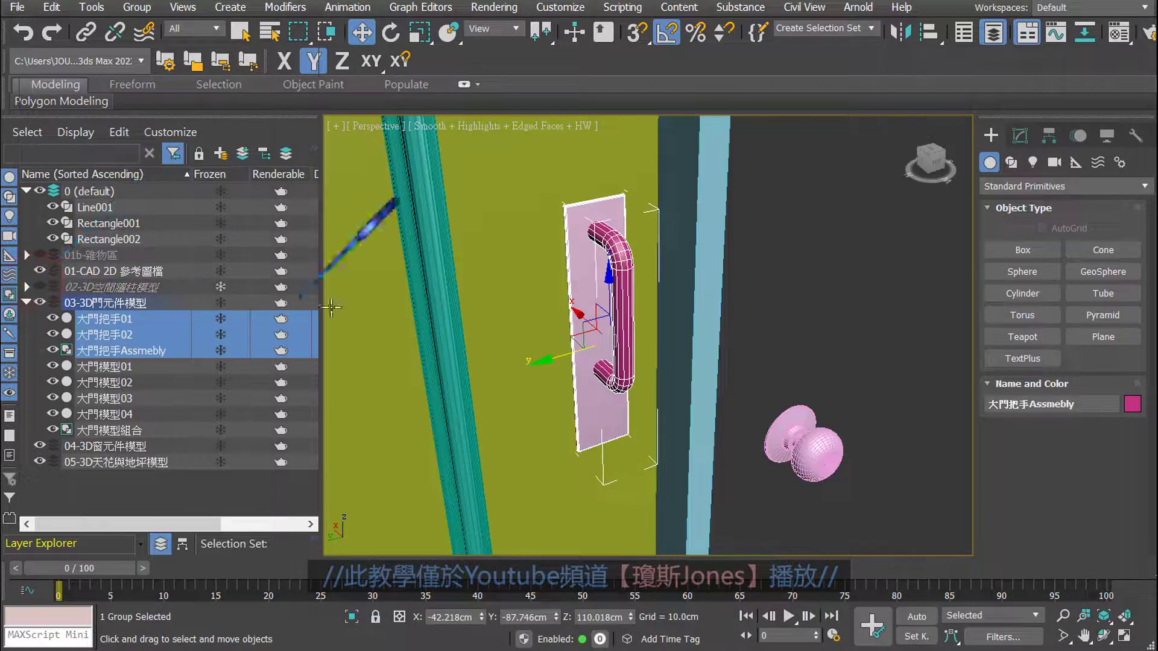
pyautogui.scroll(1, 837, 487)
pyautogui.scroll(1, 837, 487)
pyautogui.click(797, 443)
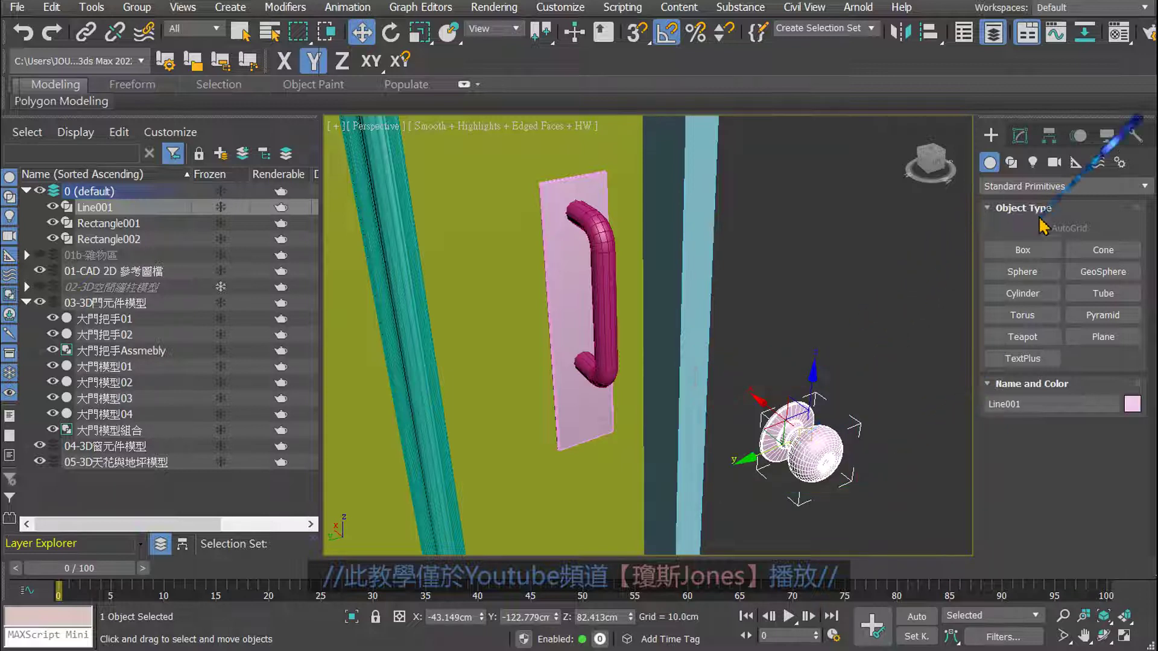
# - Rename Line001 to 單開門喇叭鎖 and drop it into layer 03-3D門元件模型
pyautogui.click(1021, 148)
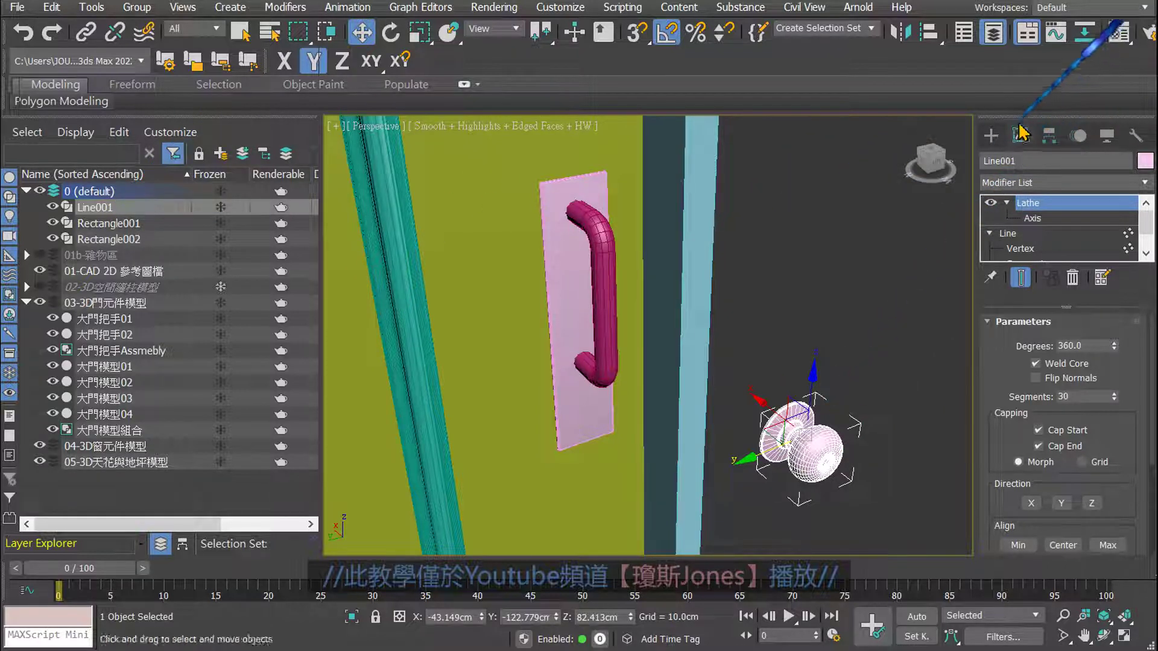
pyautogui.click(1028, 159)
pyautogui.write('單開門喇叭鎖')
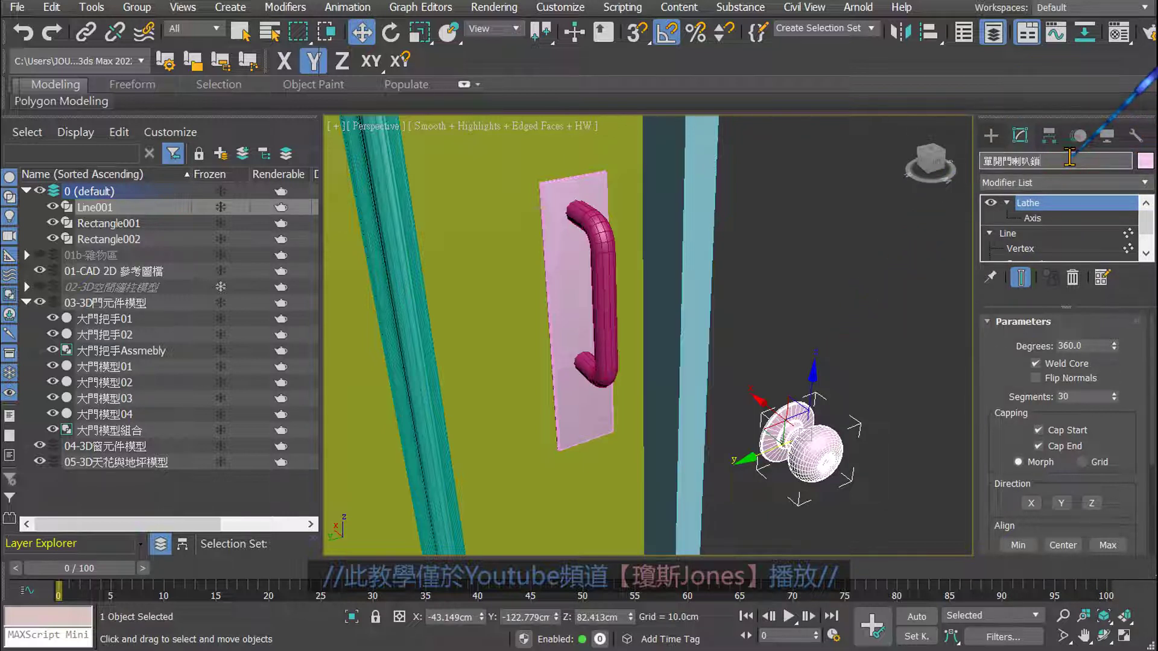
pyautogui.click(845, 318)
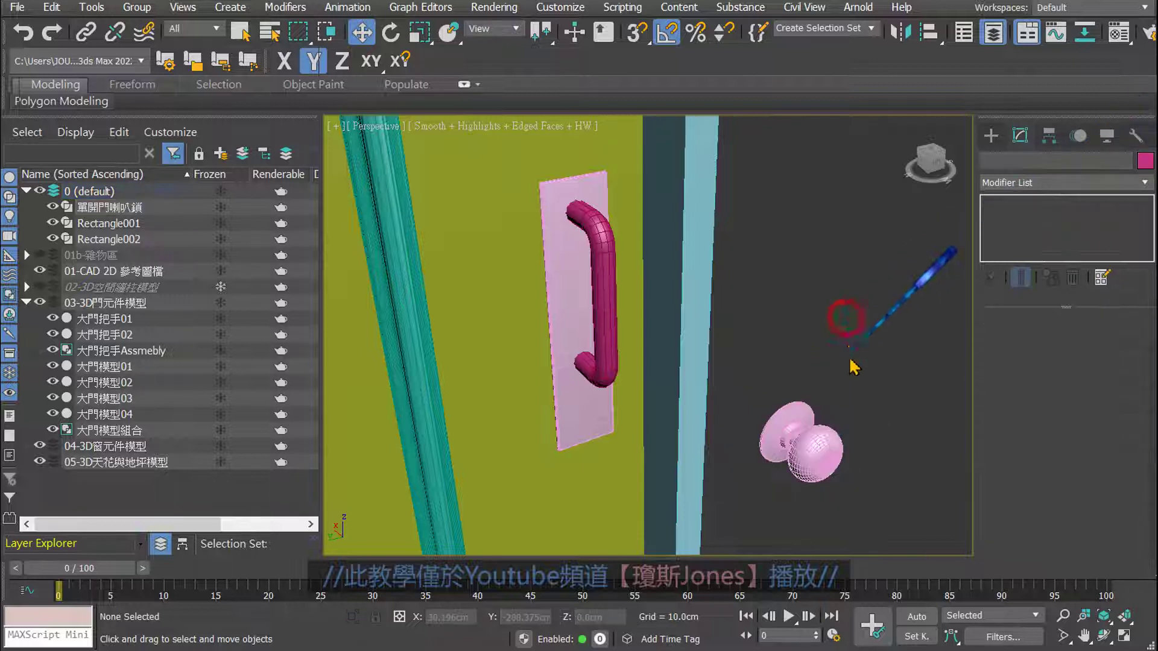
pyautogui.click(825, 445)
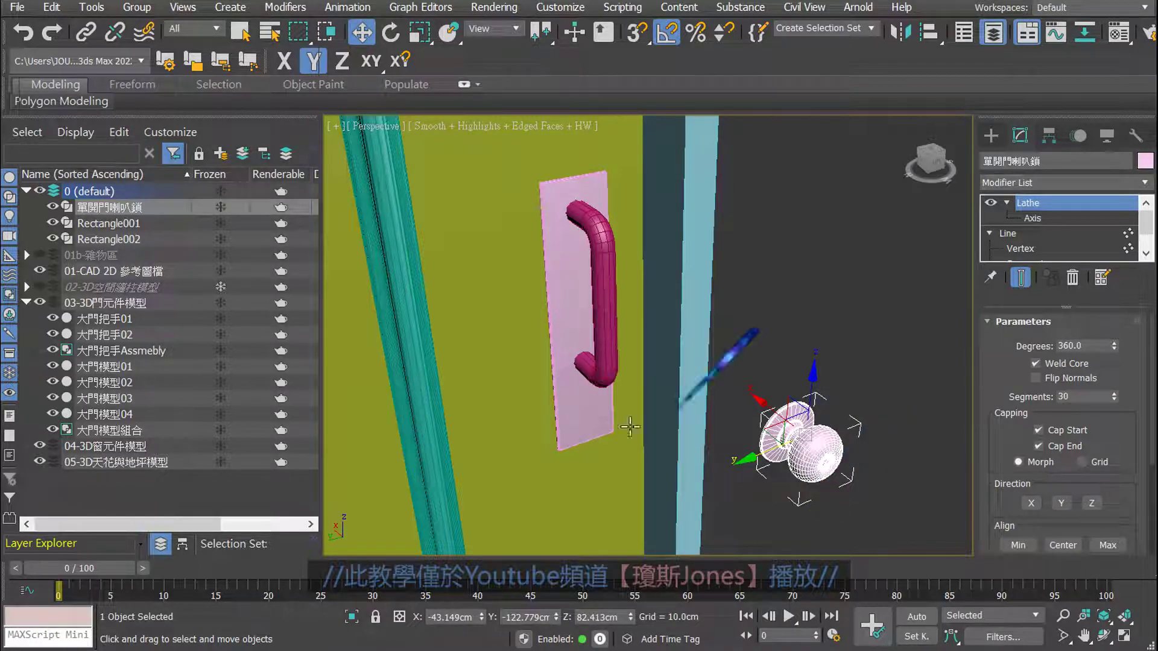
pyautogui.moveTo(122, 209); pyautogui.dragTo(156, 305)
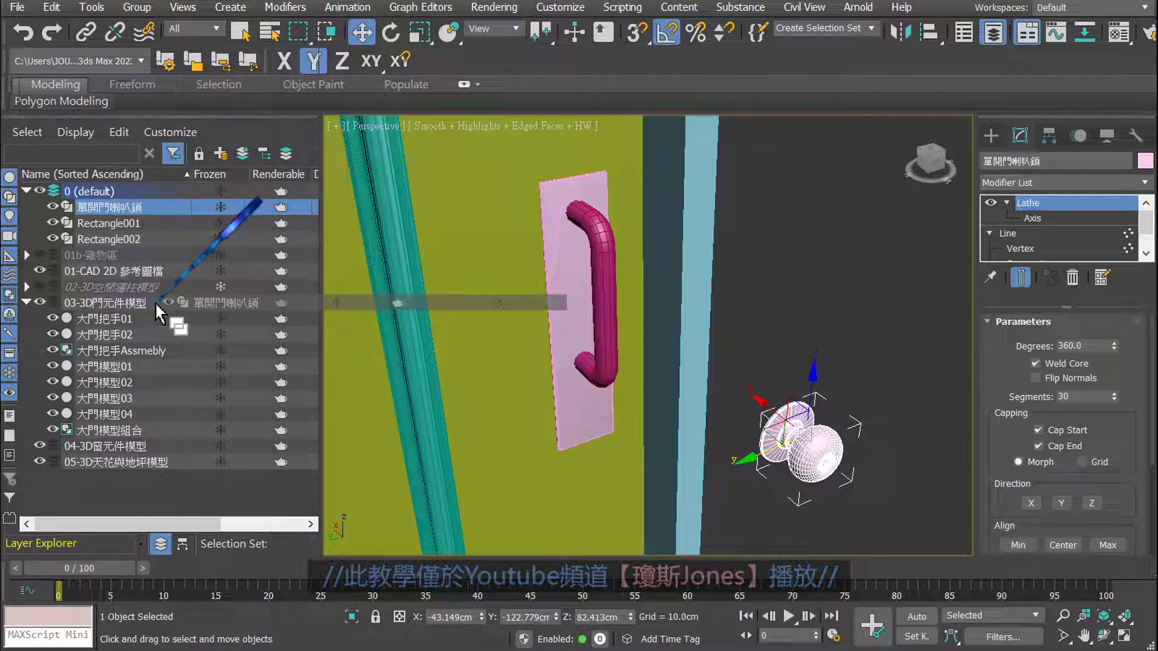
pyautogui.moveTo(156, 305); pyautogui.dragTo(155, 305)
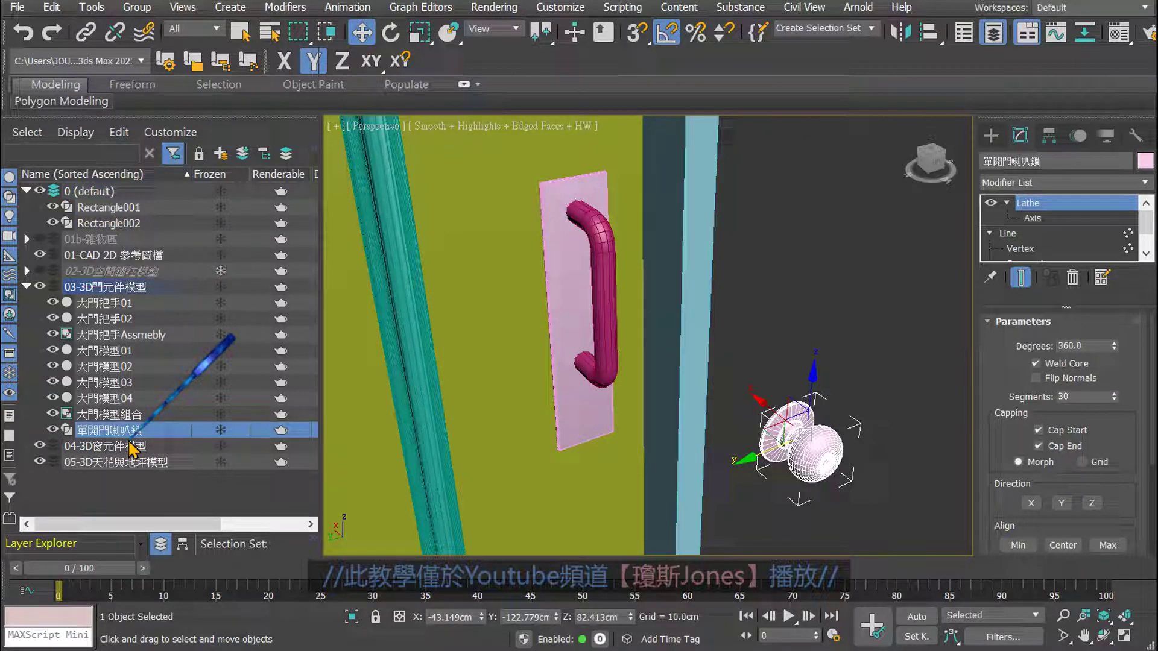
# - Select Rectangle001 and Rectangle002 and move them along the Y axis
pyautogui.click(109, 223)
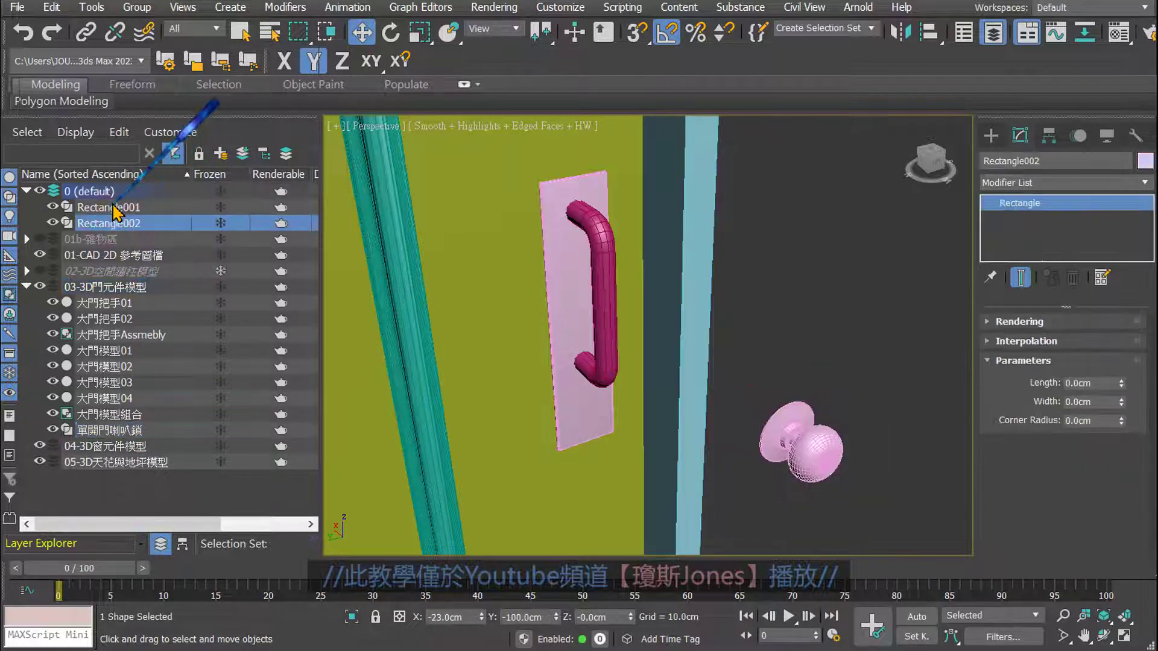
pyautogui.scroll(-3, 609, 368)
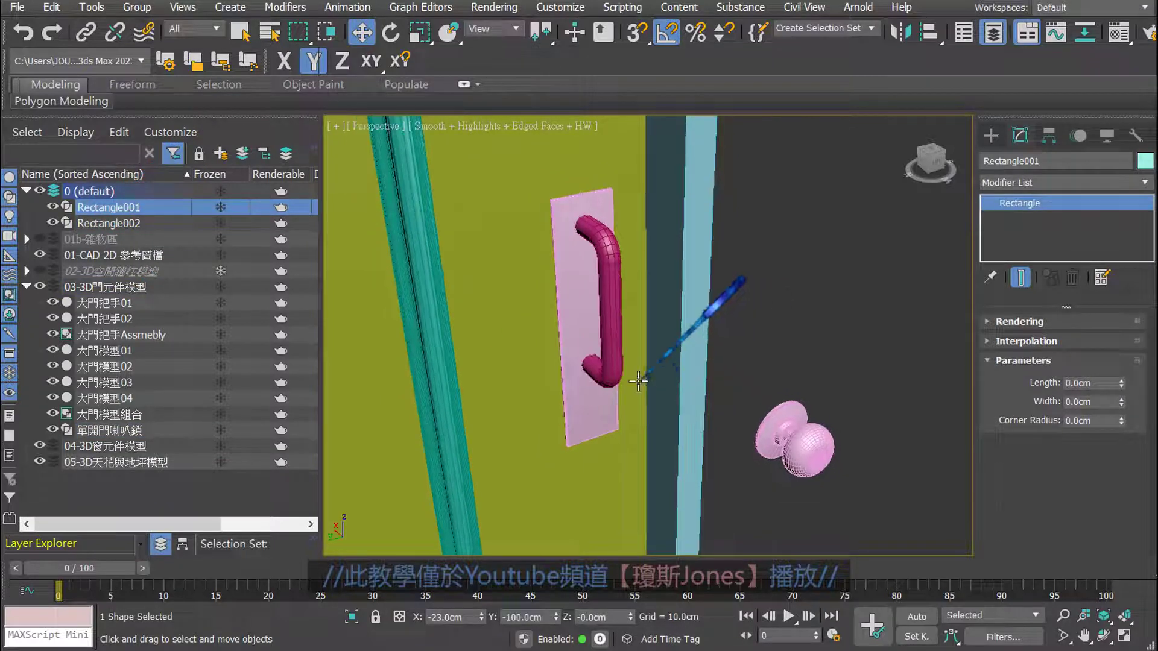
pyautogui.scroll(-5, 611, 375)
pyautogui.scroll(3, 610, 375)
pyautogui.scroll(3, 609, 422)
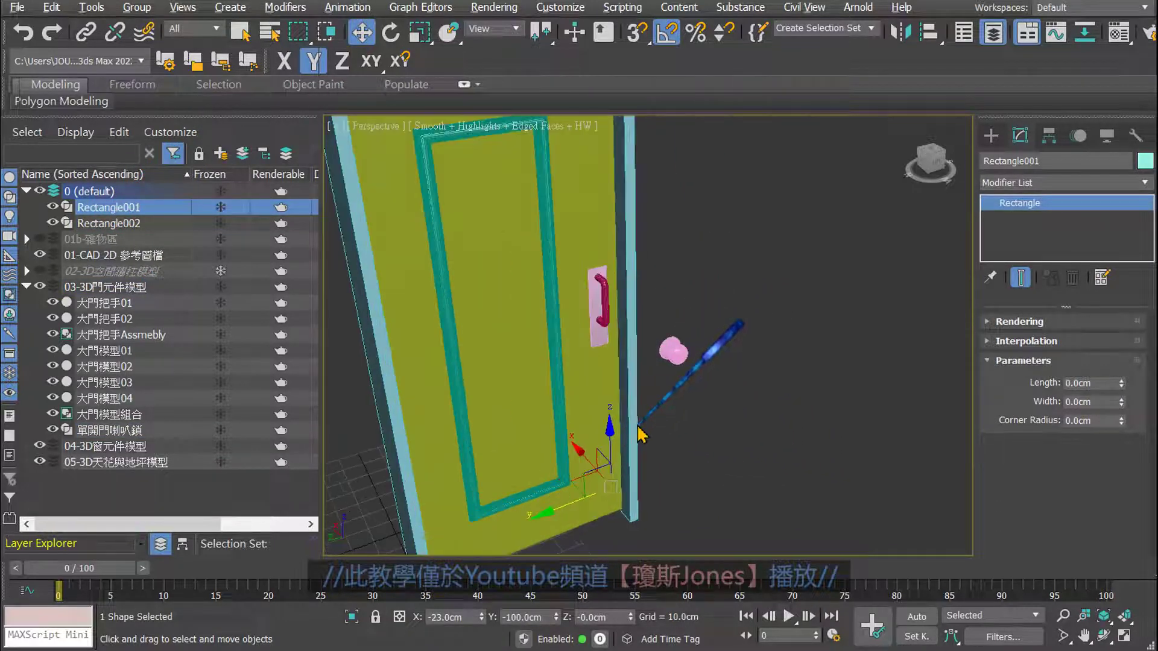
pyautogui.moveTo(603, 434)
pyautogui.keyDown('alt'); pyautogui.mouseDown(button='middle')
pyautogui.moveTo(554, 461)
pyautogui.moveTo(540, 440)
pyautogui.moveTo(620, 426)
pyautogui.moveTo(624, 401)
pyautogui.moveTo(592, 440)
pyautogui.moveTo(528, 384)
pyautogui.moveTo(579, 410)
pyautogui.moveTo(543, 386)
pyautogui.mouseUp(button='middle'); pyautogui.keyUp('alt')
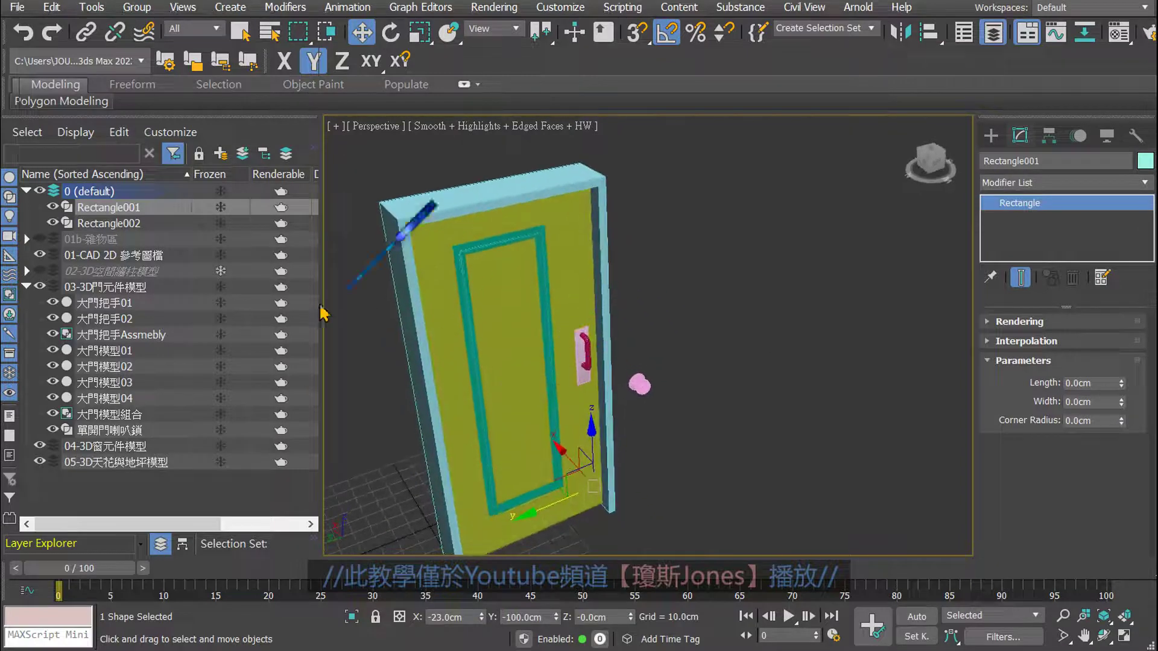
pyautogui.keyDown('ctrl'); pyautogui.click(117, 224); pyautogui.keyUp('ctrl')
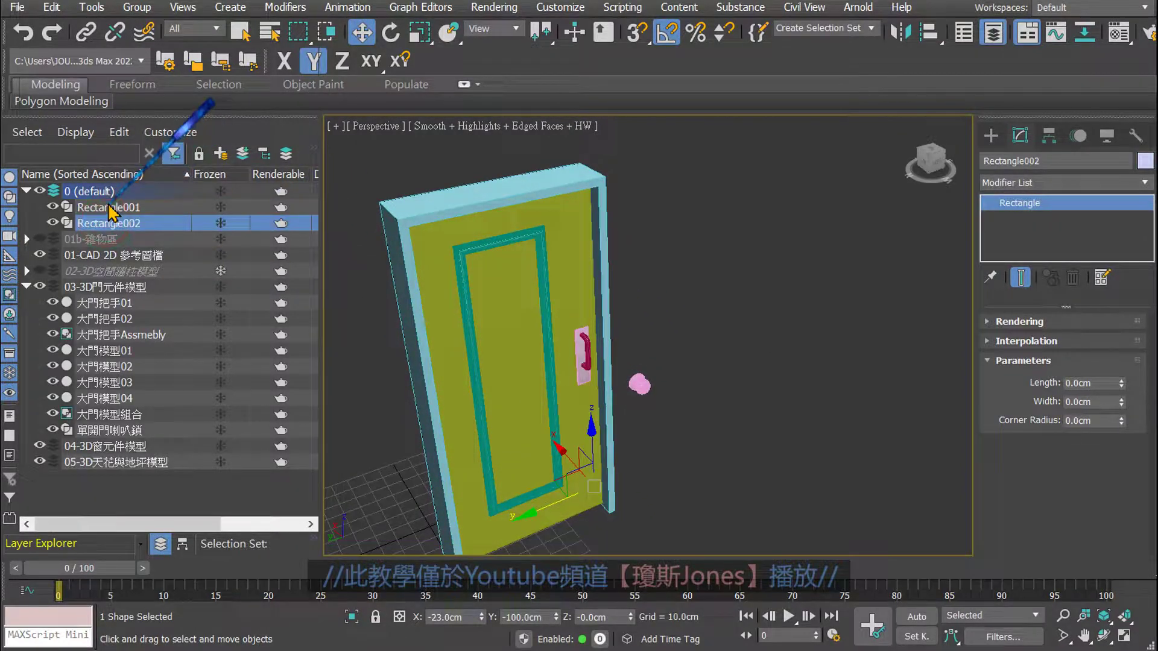
pyautogui.keyDown('alt'); pyautogui.moveTo(543, 338); pyautogui.dragTo(651, 302, button='middle'); pyautogui.keyUp('alt')
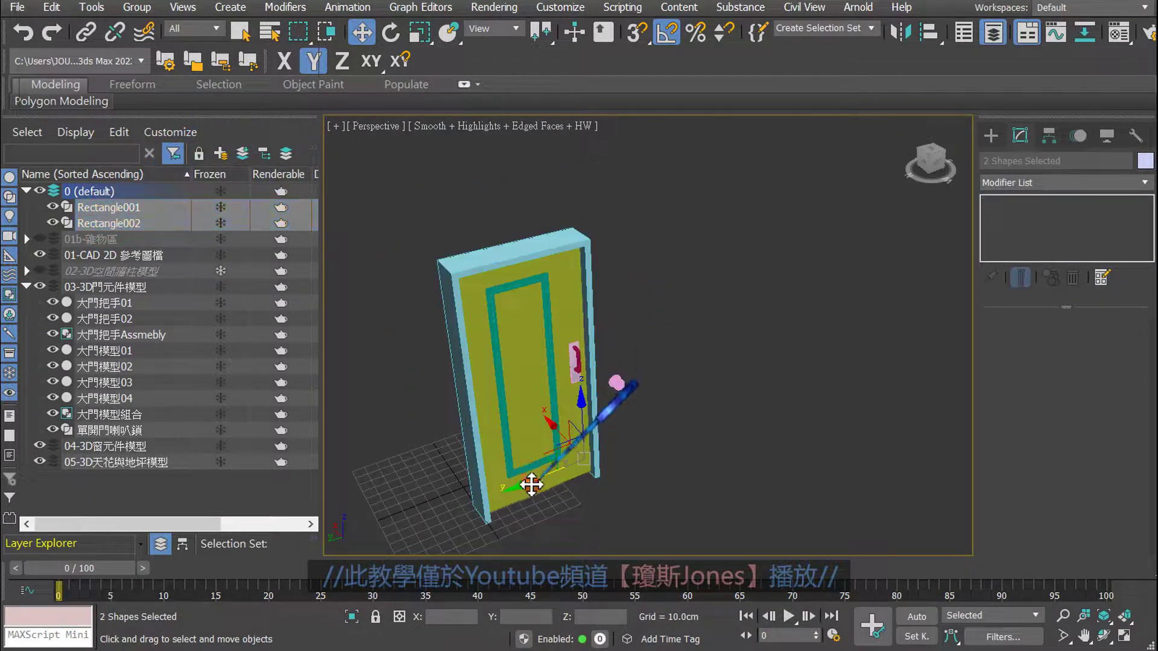
pyautogui.moveTo(531, 482); pyautogui.dragTo(618, 436)
pyautogui.scroll(4, 676, 421)
pyautogui.scroll(-2, 676, 421)
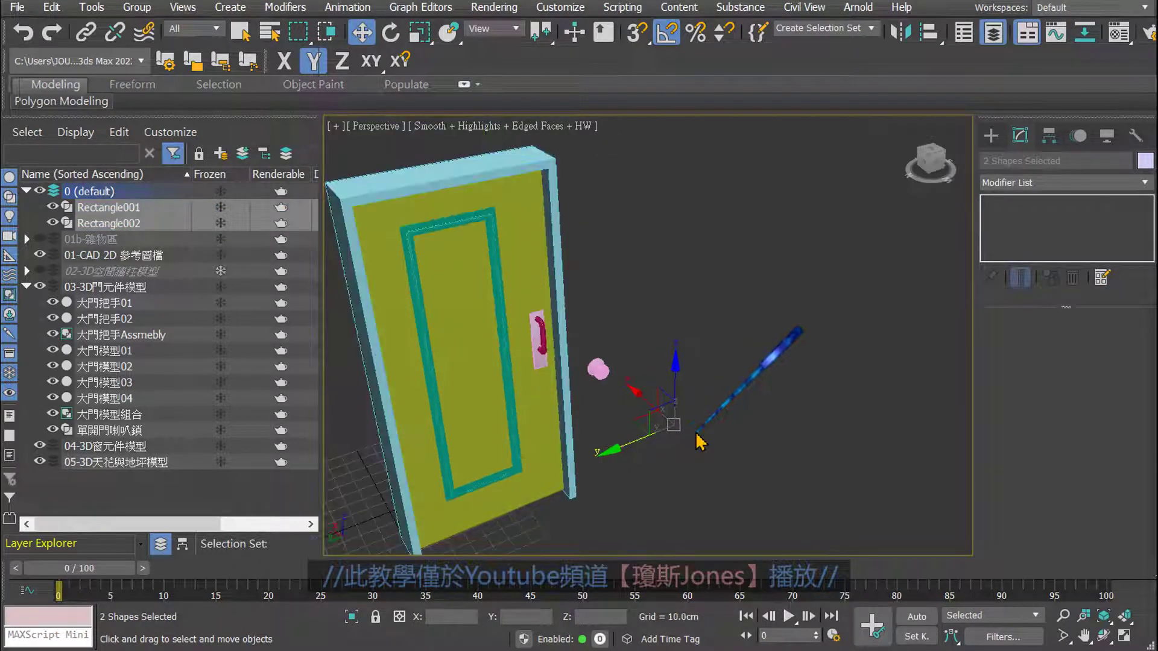
# - Reselect both rectangles and slide them further along Y away from the door
pyautogui.click(667, 297)
pyautogui.click(121, 224)
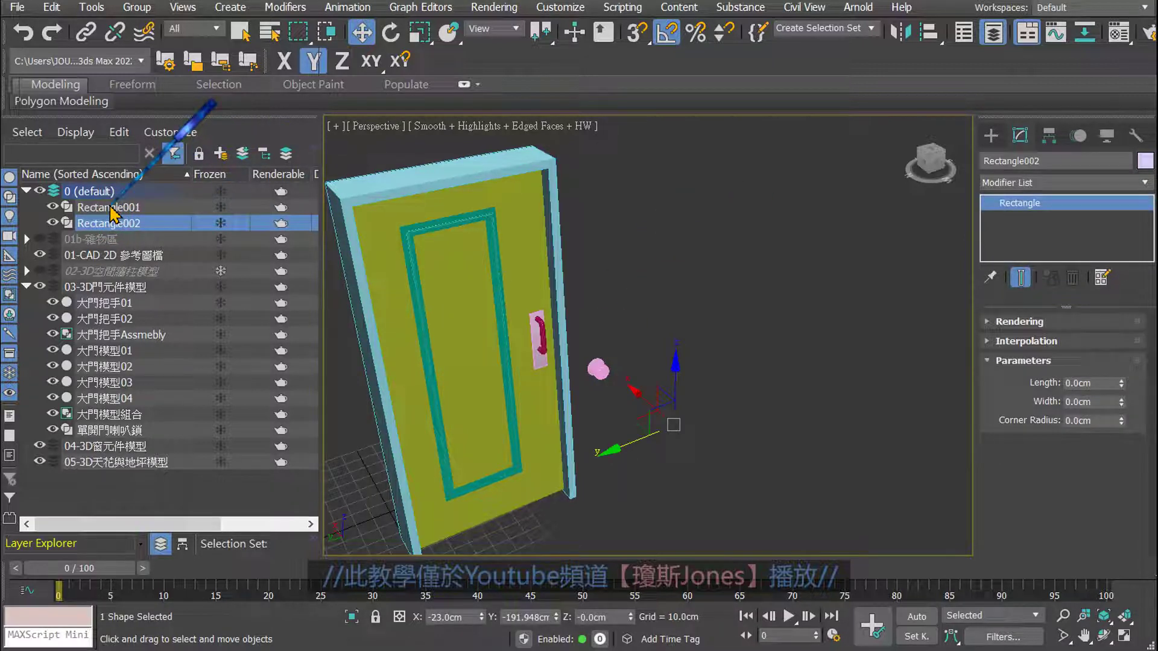
pyautogui.keyDown('ctrl'); pyautogui.click(112, 208); pyautogui.keyUp('ctrl')
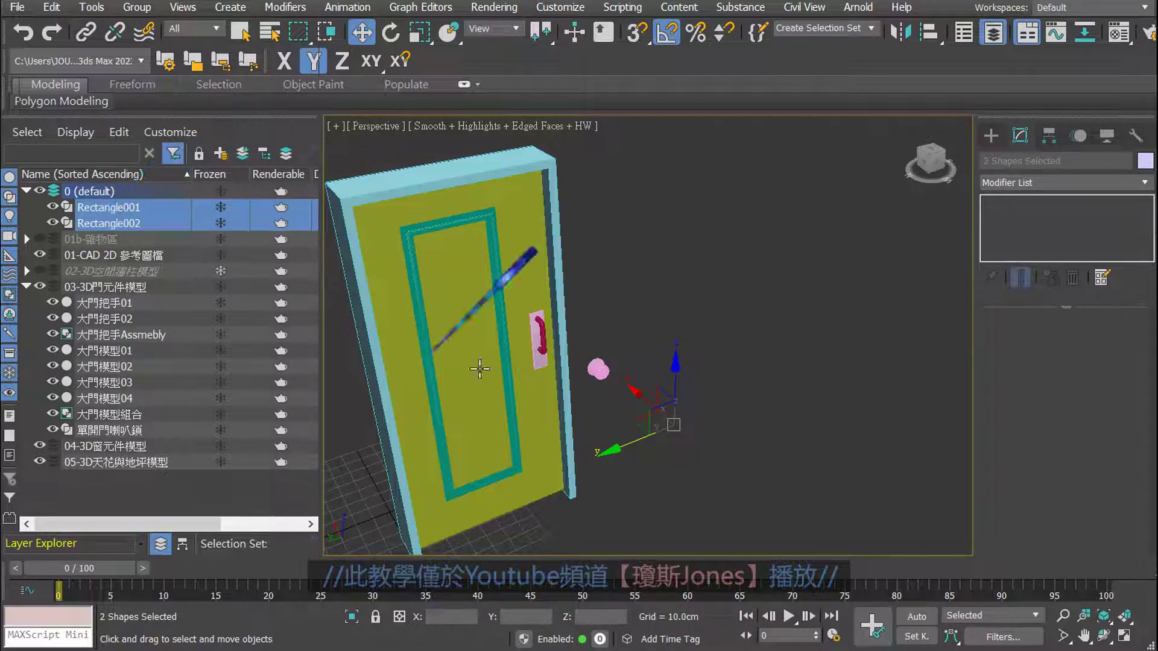
pyautogui.scroll(-2, 619, 445)
pyautogui.moveTo(619, 445); pyautogui.dragTo(372, 554)
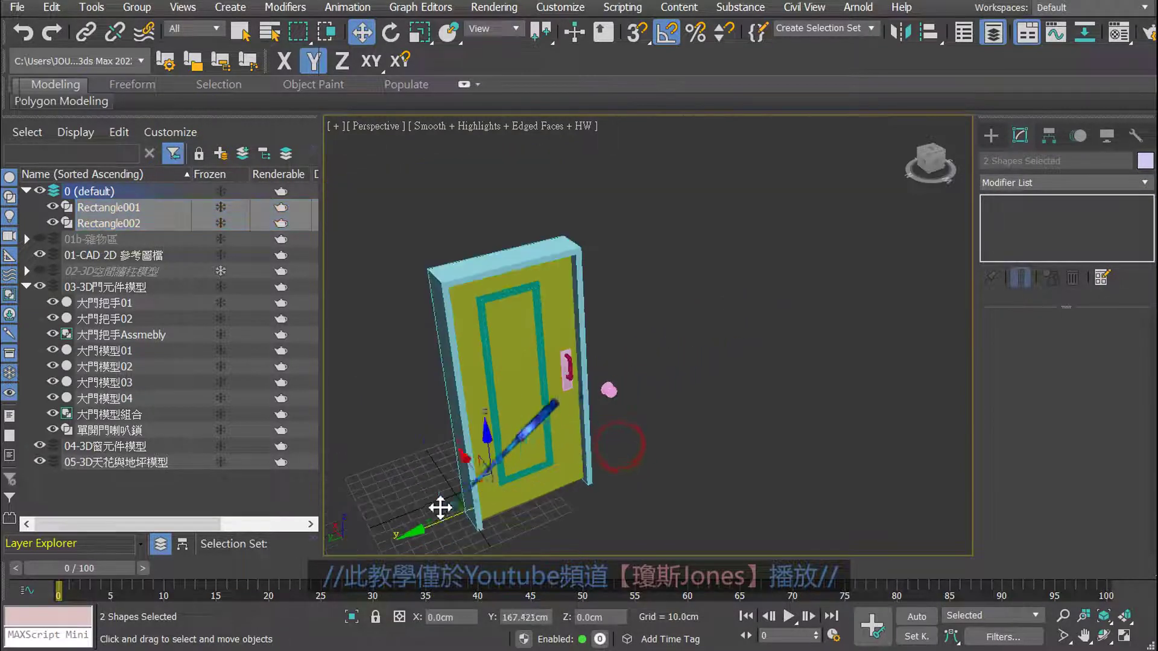
pyautogui.moveTo(372, 553); pyautogui.dragTo(410, 515, button='middle')
pyautogui.moveTo(410, 516); pyautogui.dragTo(65, 282)
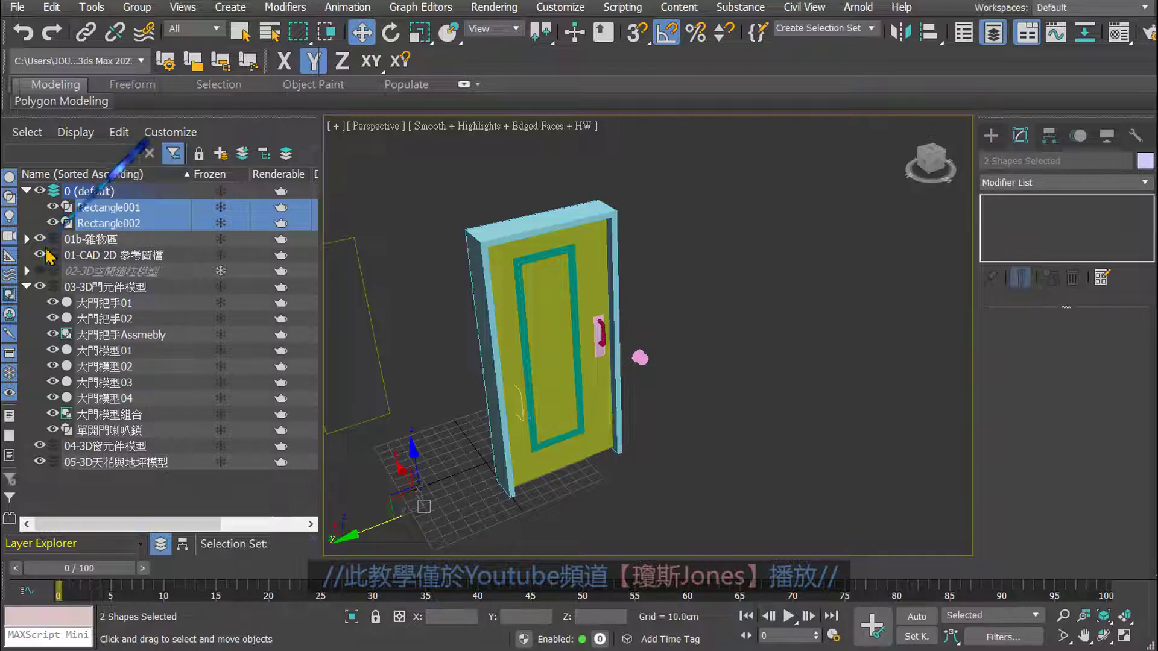
# - Show the wall-and-column layer and inspect the Rectangle004 and Rectangle005 outlines
pyautogui.click(39, 270)
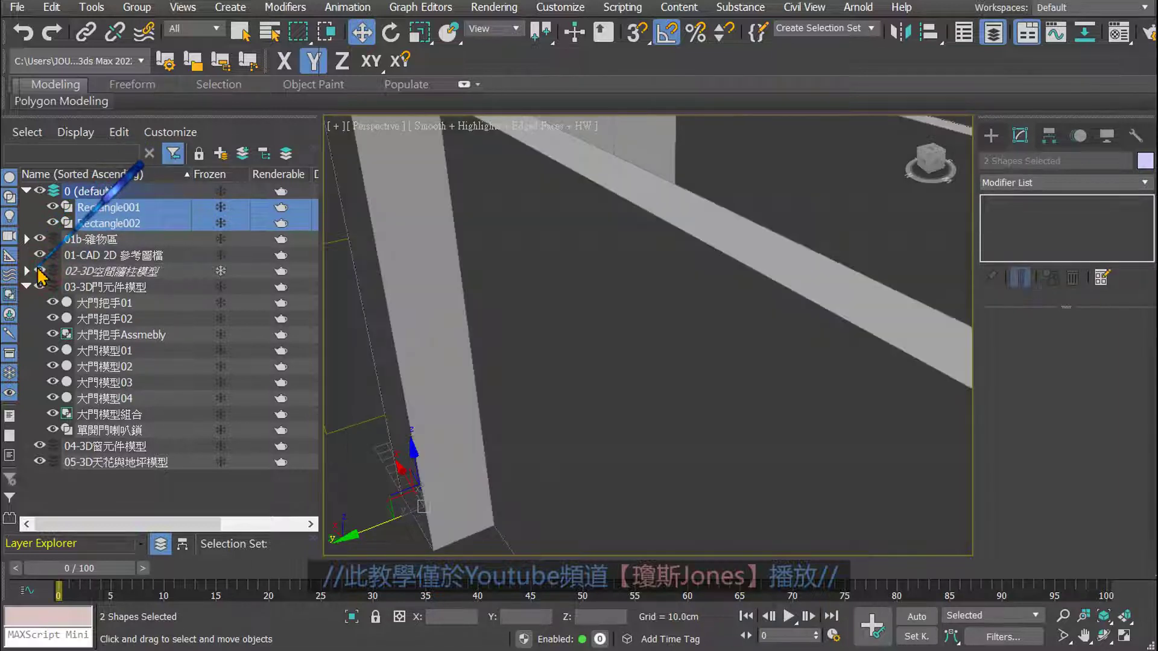
pyautogui.moveTo(484, 355)
pyautogui.keyDown('alt'); pyautogui.mouseDown(button='middle')
pyautogui.moveTo(545, 401)
pyautogui.moveTo(543, 328)
pyautogui.mouseUp(button='middle'); pyautogui.keyUp('alt')
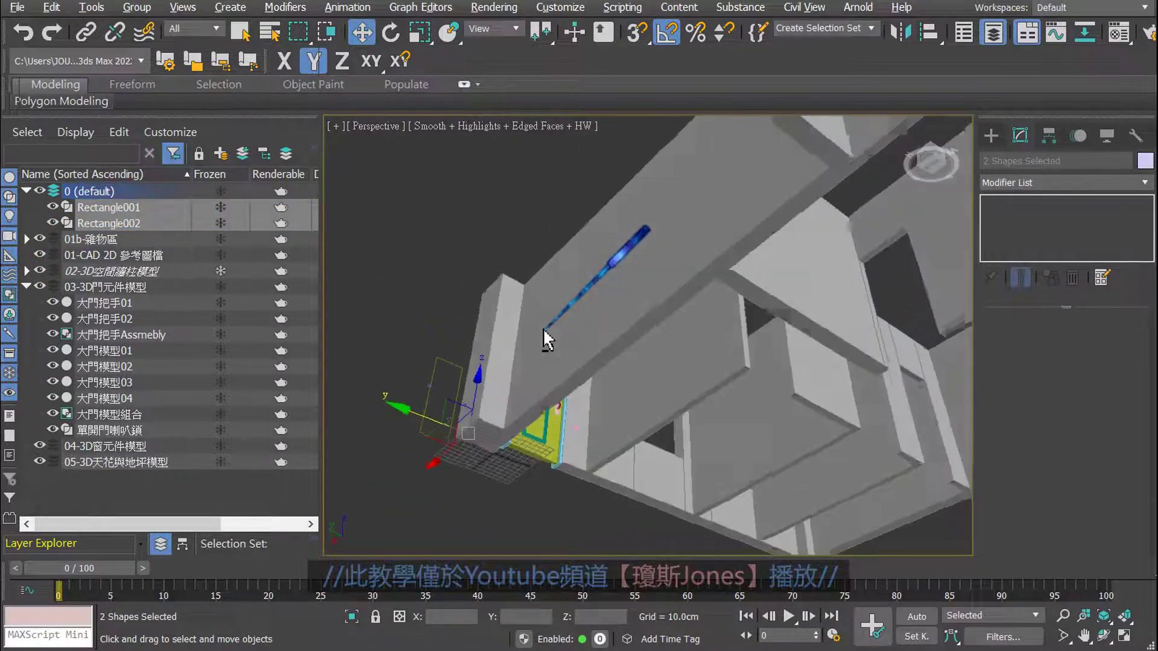
pyautogui.scroll(3, 464, 404)
pyautogui.scroll(3, 416, 374)
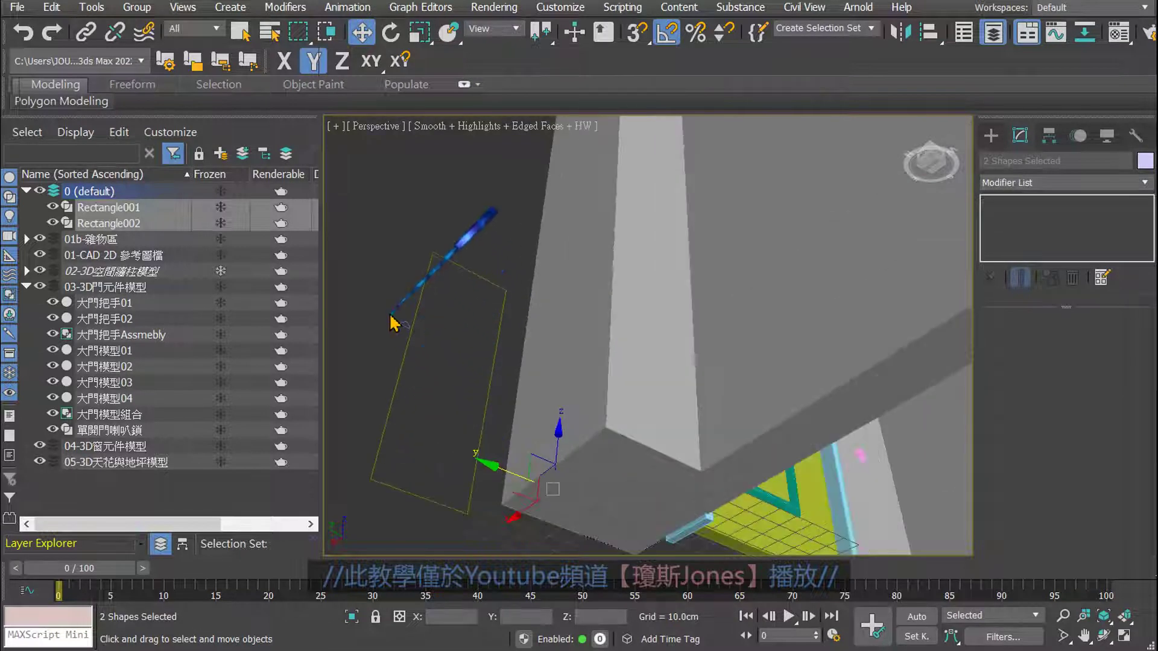
pyautogui.moveTo(455, 372)
pyautogui.keyDown('alt'); pyautogui.mouseDown(button='middle')
pyautogui.moveTo(540, 478)
pyautogui.moveTo(440, 393)
pyautogui.moveTo(464, 370)
pyautogui.moveTo(464, 435)
pyautogui.moveTo(445, 343)
pyautogui.moveTo(382, 284)
pyautogui.mouseUp(button='middle'); pyautogui.keyUp('alt')
pyautogui.click(382, 284)
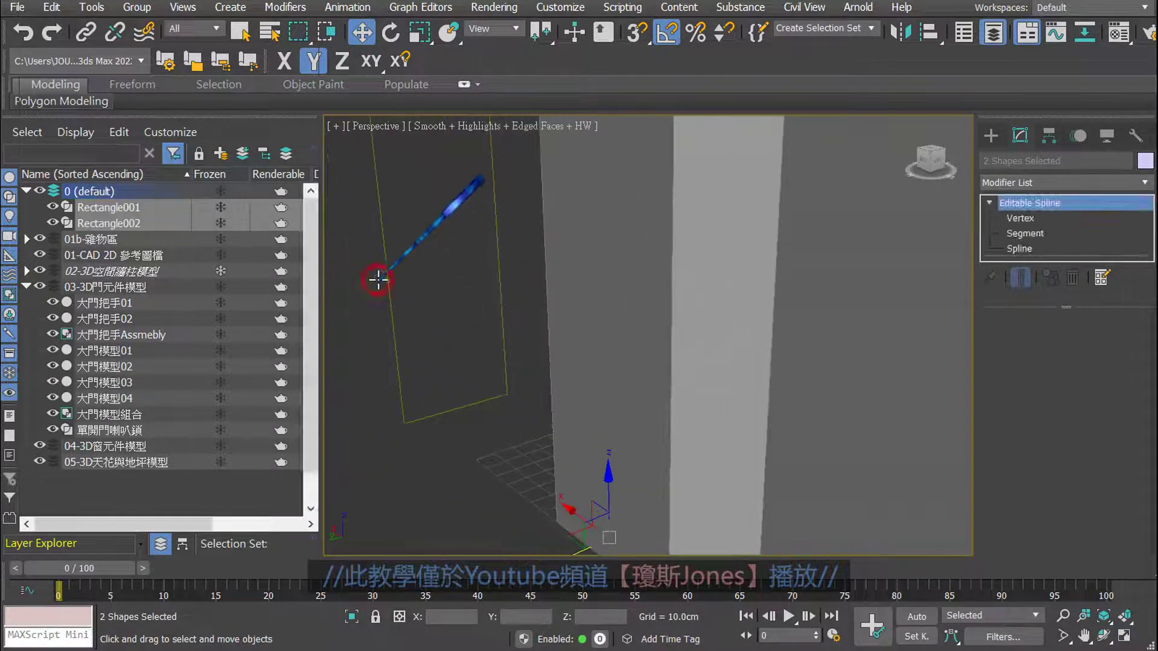
pyautogui.click(394, 326)
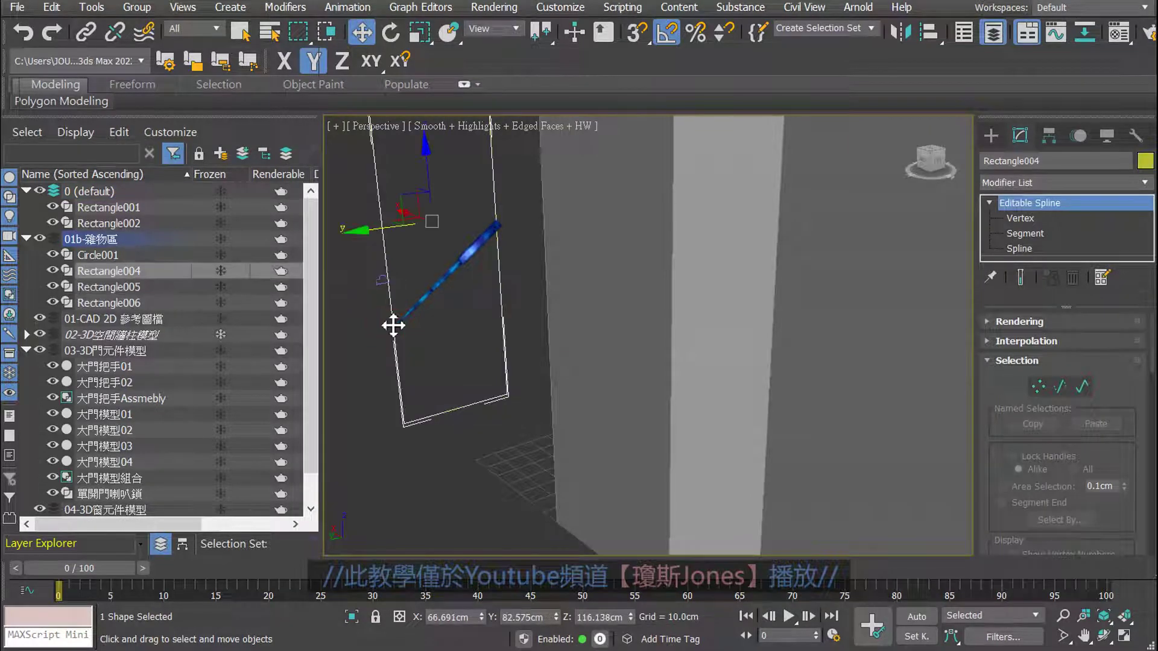
pyautogui.click(382, 272)
pyautogui.moveTo(465, 325)
pyautogui.keyDown('alt'); pyautogui.mouseDown(button='middle')
pyautogui.moveTo(558, 428)
pyautogui.moveTo(567, 369)
pyautogui.mouseUp(button='middle'); pyautogui.keyUp('alt')
# - Delete Rectangle001 and Rectangle002, then hide the 01b-雜物區 layer
pyautogui.click(110, 207)
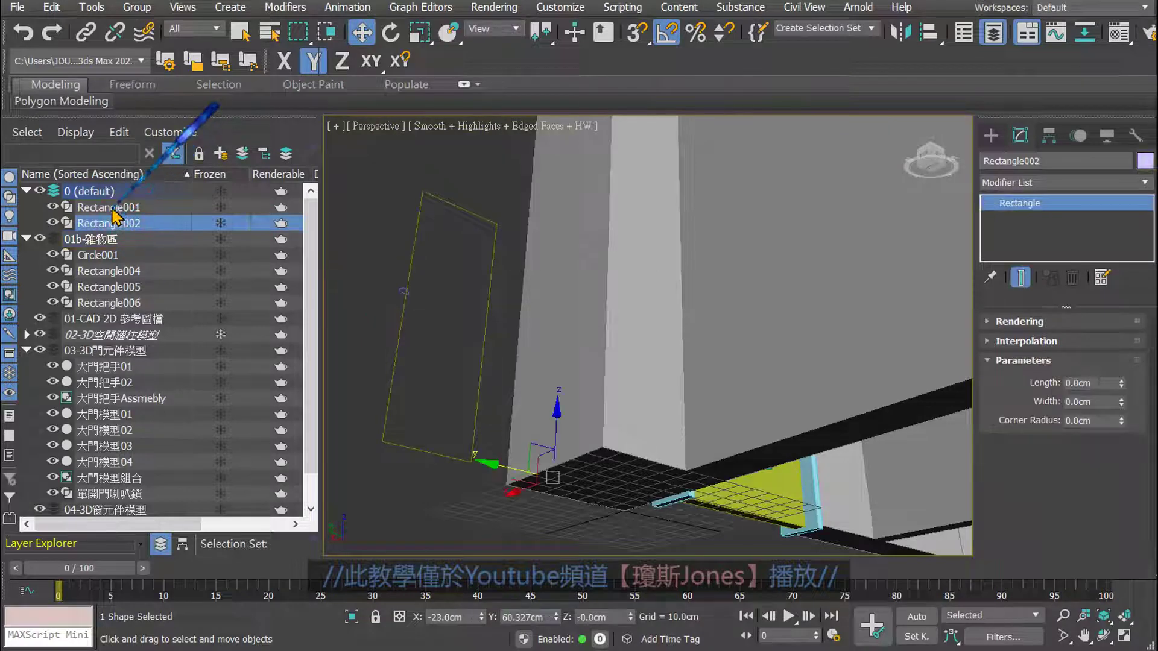
pyautogui.keyDown('ctrl'); pyautogui.click(115, 223); pyautogui.keyUp('ctrl')
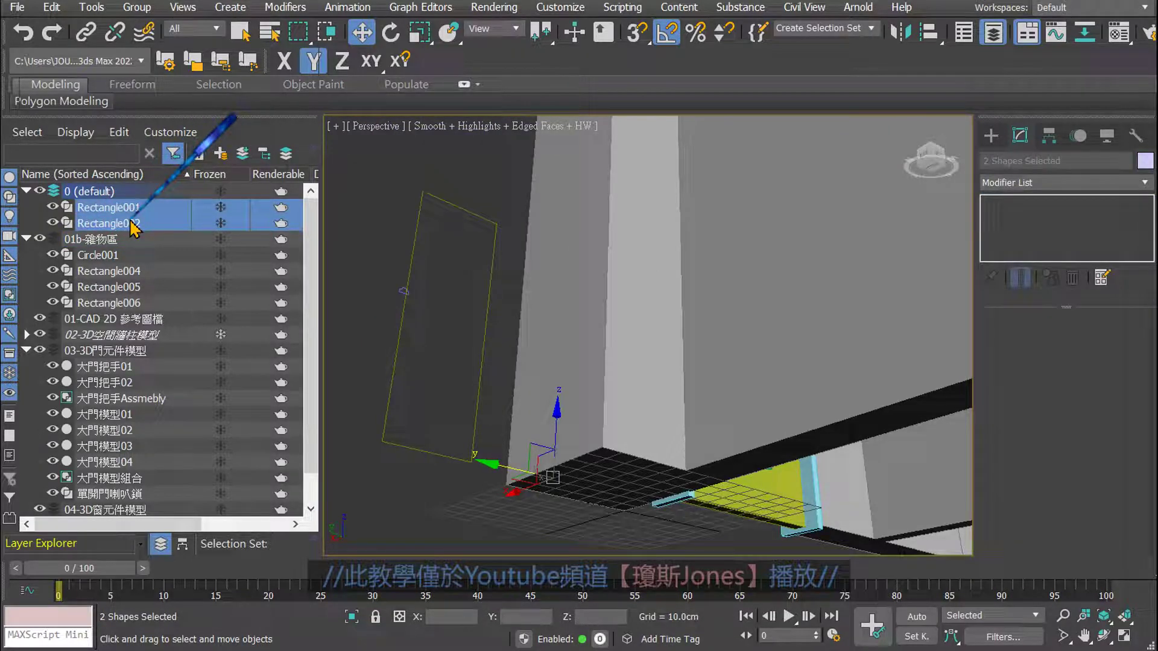
pyautogui.press('Delete')
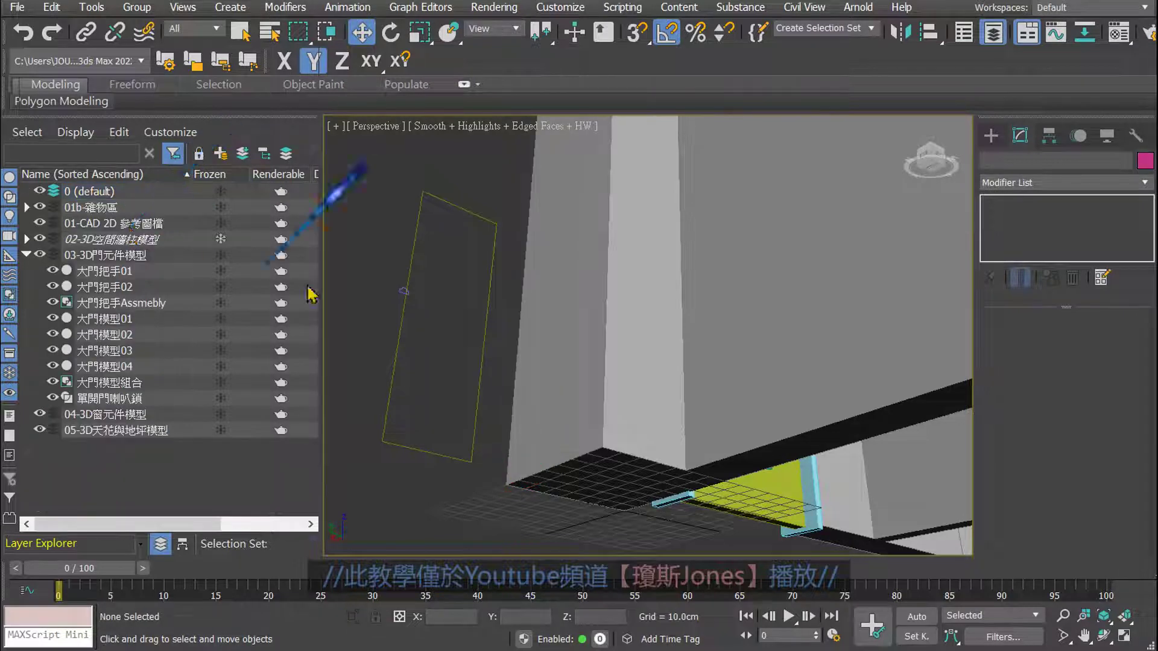
pyautogui.click(395, 339)
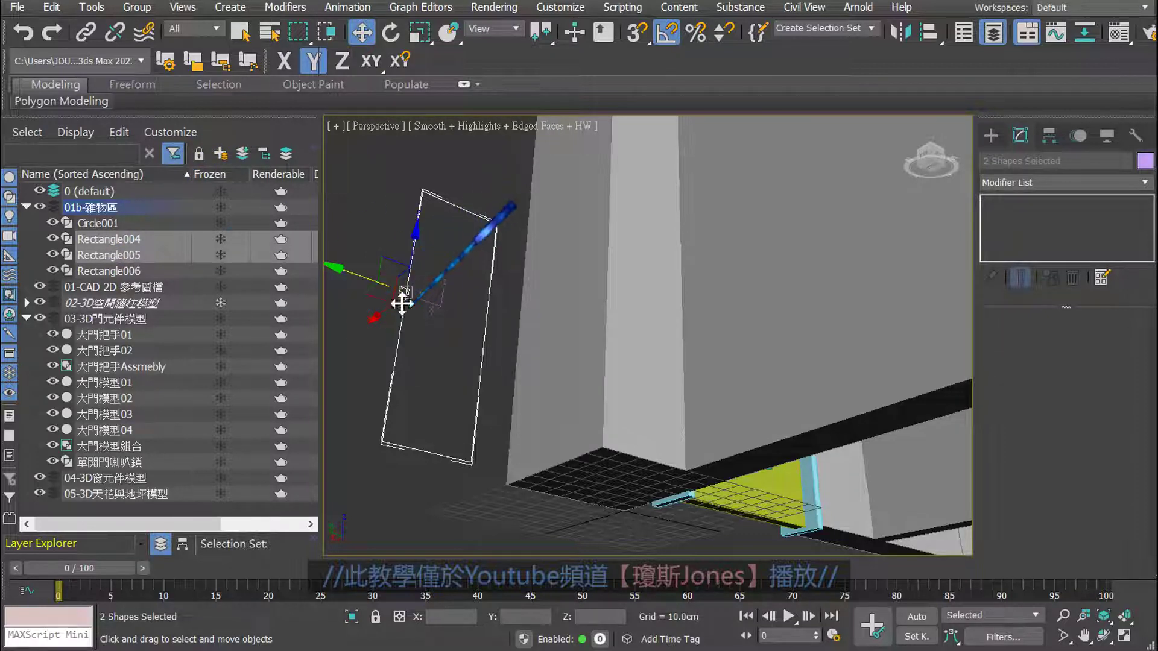
pyautogui.click(39, 207)
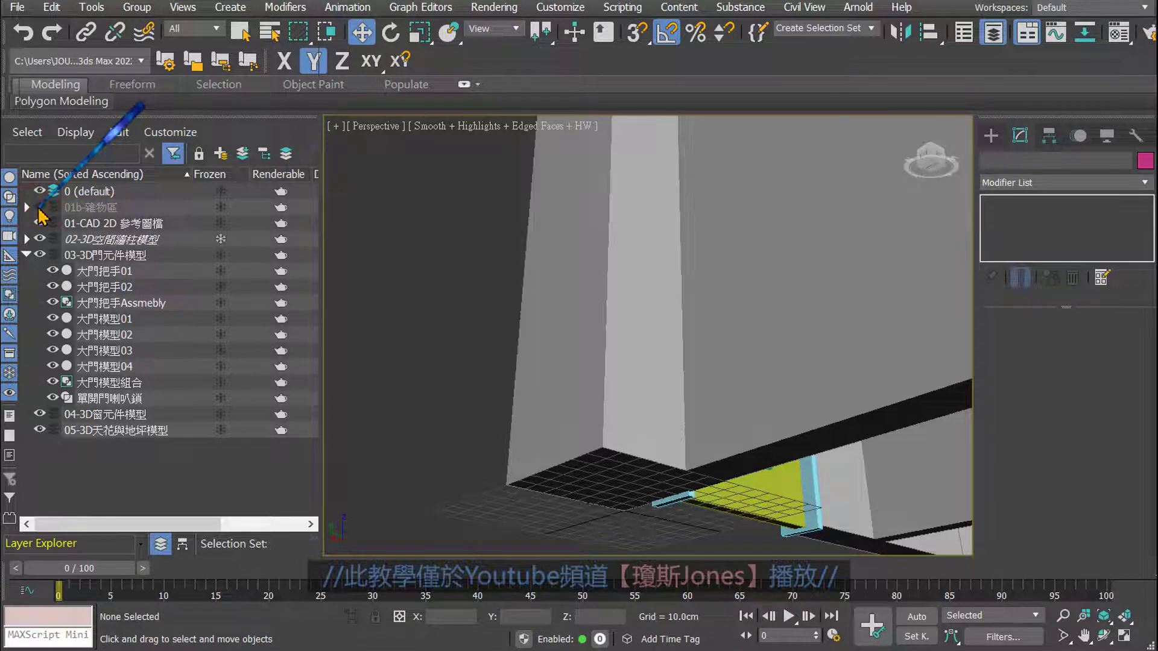
# - Orbit to an angled view of the door, zoom in, and pick the 大門把手Assmebly handle group
pyautogui.moveTo(625, 310)
pyautogui.keyDown('alt'); pyautogui.mouseDown(button='middle')
pyautogui.moveTo(600, 375)
pyautogui.moveTo(749, 305)
pyautogui.moveTo(421, 546)
pyautogui.mouseUp(button='middle'); pyautogui.keyUp('alt')
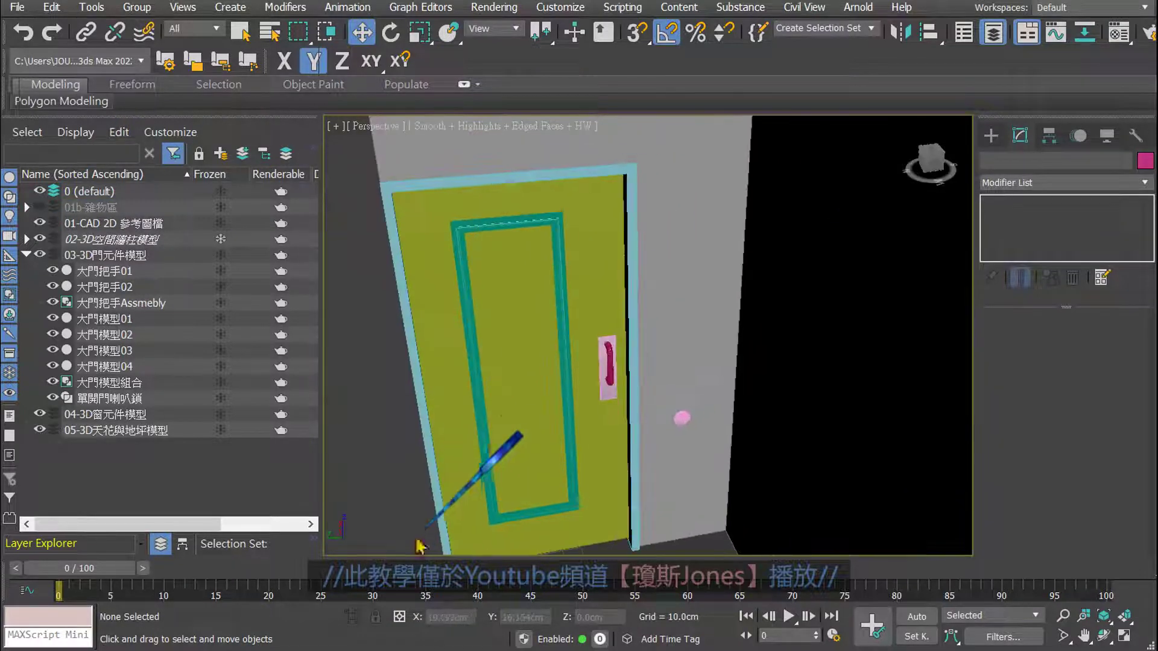
pyautogui.moveTo(603, 374)
pyautogui.keyDown('alt'); pyautogui.mouseDown(button='middle')
pyautogui.moveTo(603, 388)
pyautogui.moveTo(627, 392)
pyautogui.mouseUp(button='middle'); pyautogui.keyUp('alt')
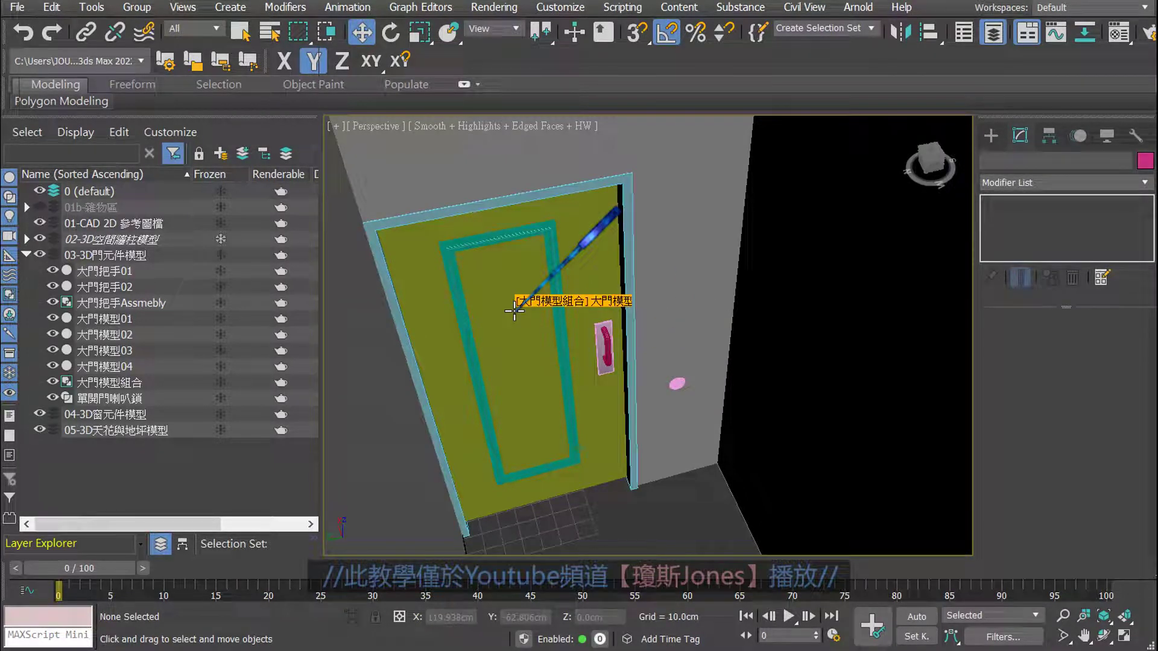
pyautogui.scroll(5, 611, 357)
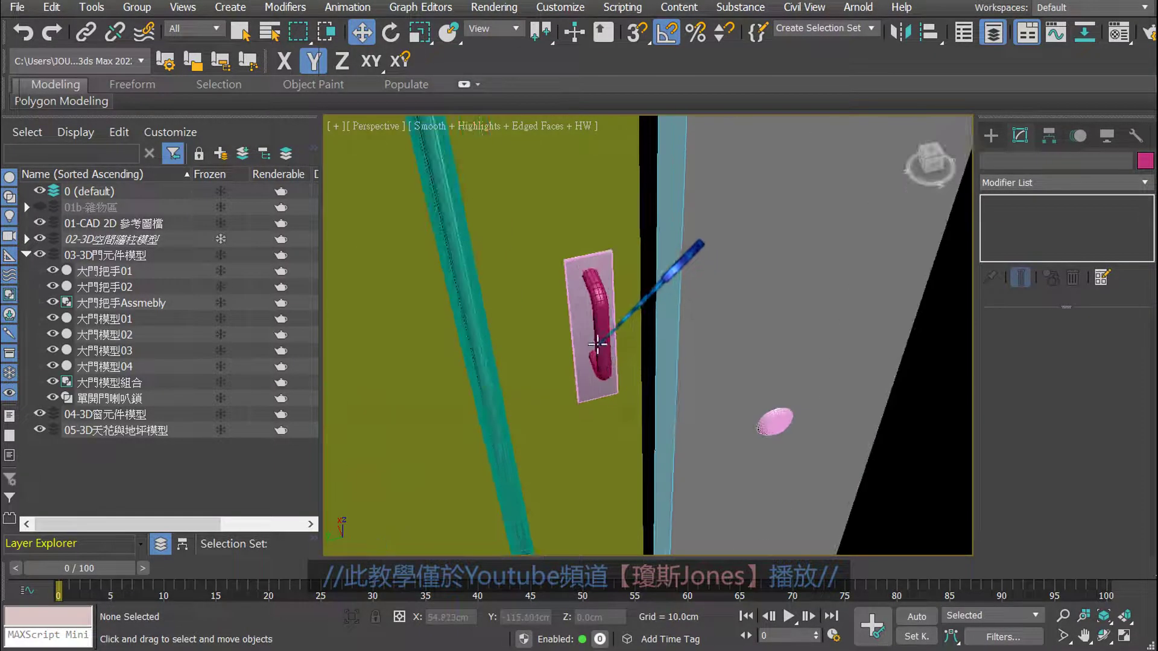
pyautogui.click(596, 344)
pyautogui.scroll(-5, 595, 344)
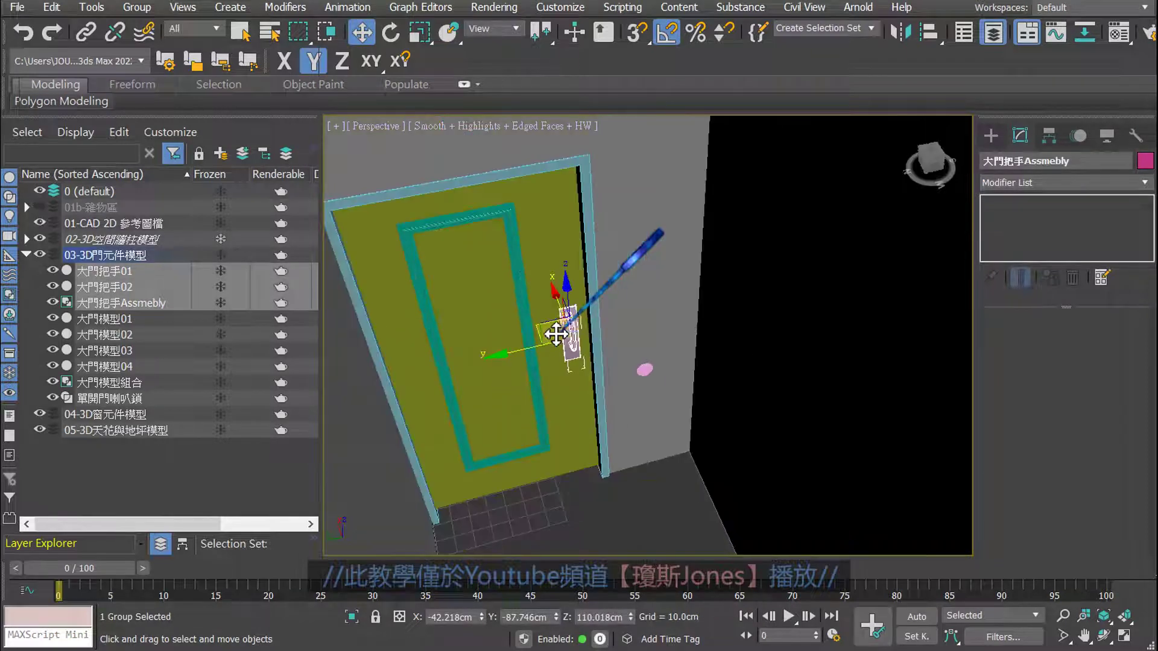
pyautogui.moveTo(597, 343)
pyautogui.keyDown('alt'); pyautogui.mouseDown(button='middle')
pyautogui.moveTo(637, 341)
pyautogui.moveTo(692, 313)
pyautogui.moveTo(567, 338)
pyautogui.moveTo(563, 305)
pyautogui.moveTo(476, 254)
pyautogui.mouseUp(button='middle'); pyautogui.keyUp('alt')
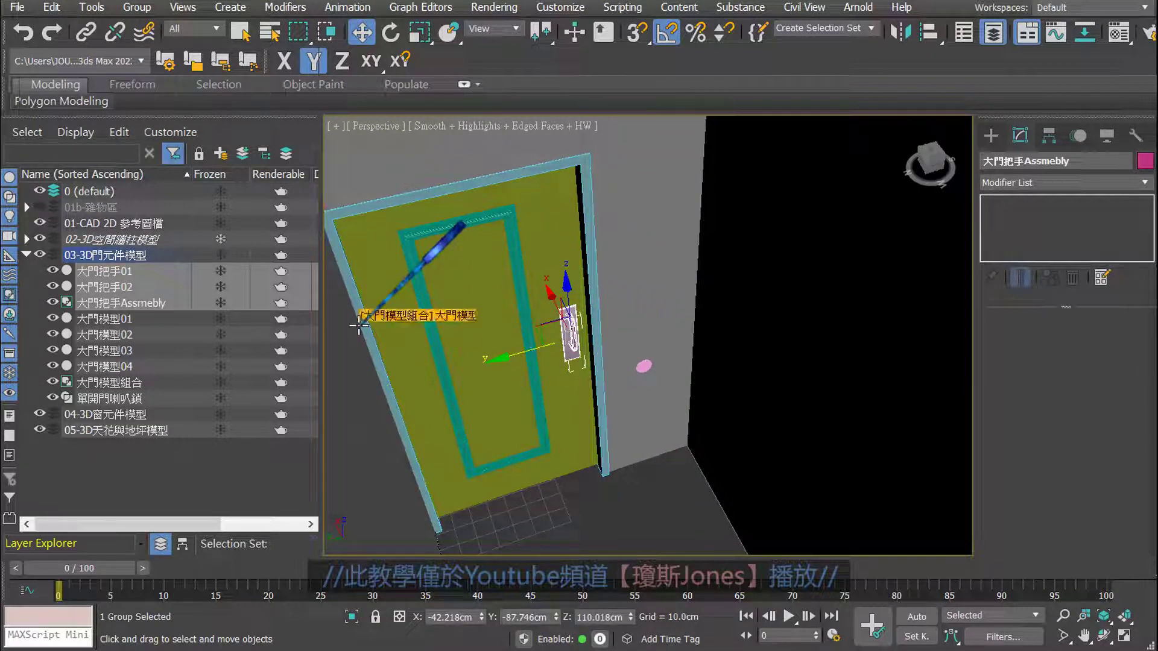
# - Hide the wall and column layer and maximize the Top view
pyautogui.click(39, 239)
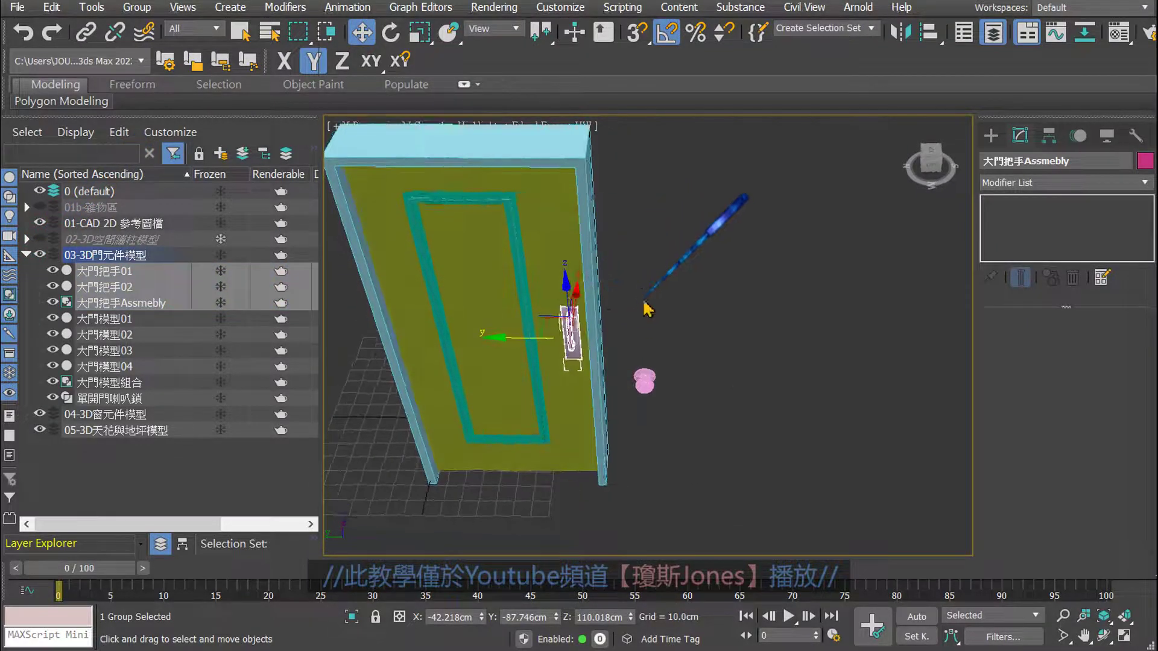
pyautogui.keyDown('alt'); pyautogui.moveTo(579, 304); pyautogui.dragTo(652, 348, button='middle'); pyautogui.keyUp('alt')
pyautogui.hotkey('alt', 'w')
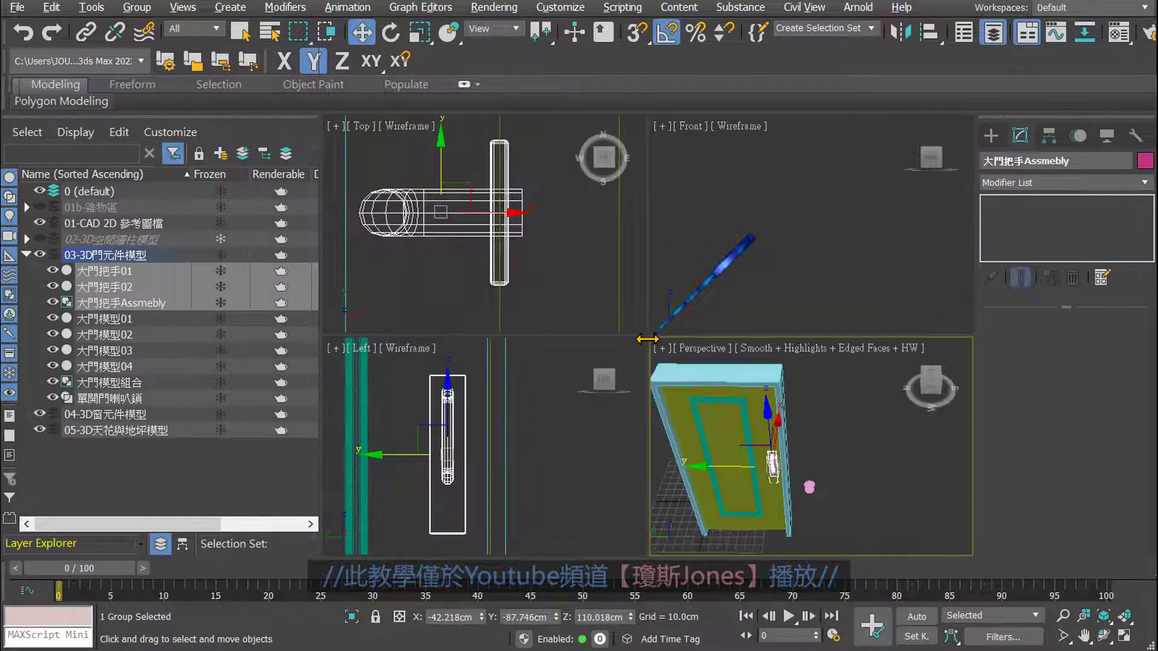
pyautogui.click(557, 273)
pyautogui.hotkey('alt', 'w')
# - Select the 大門把手Assmebly handle group in the Top view and start Mirror
pyautogui.scroll(-2, 569, 299)
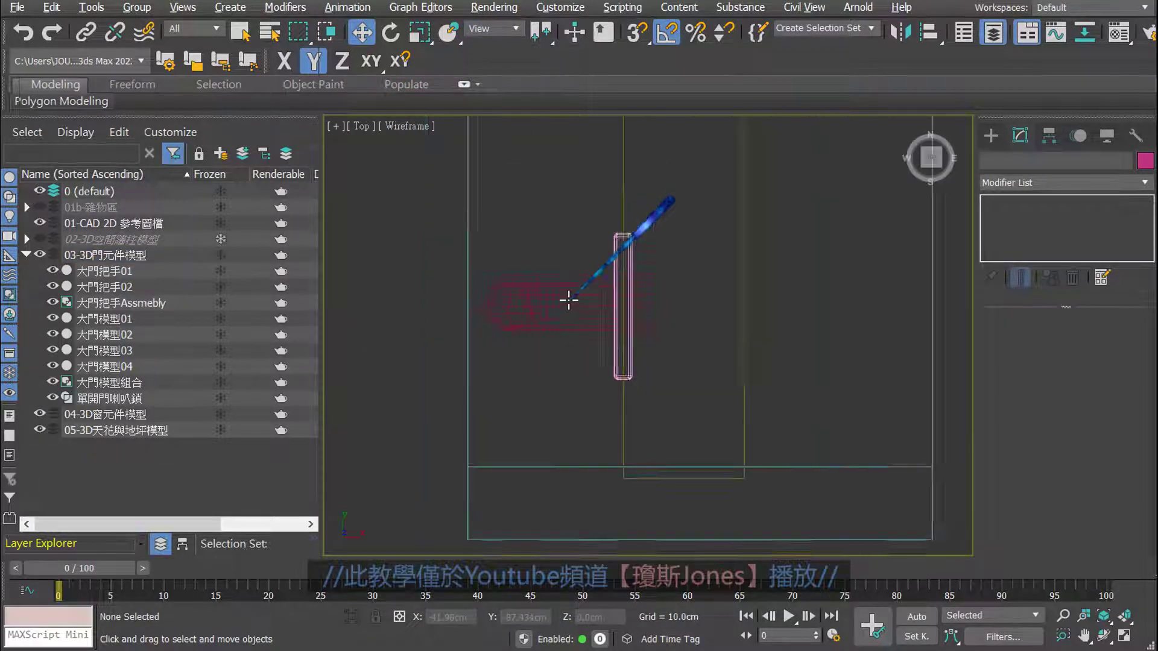
pyautogui.scroll(-2, 568, 299)
pyautogui.click(569, 313)
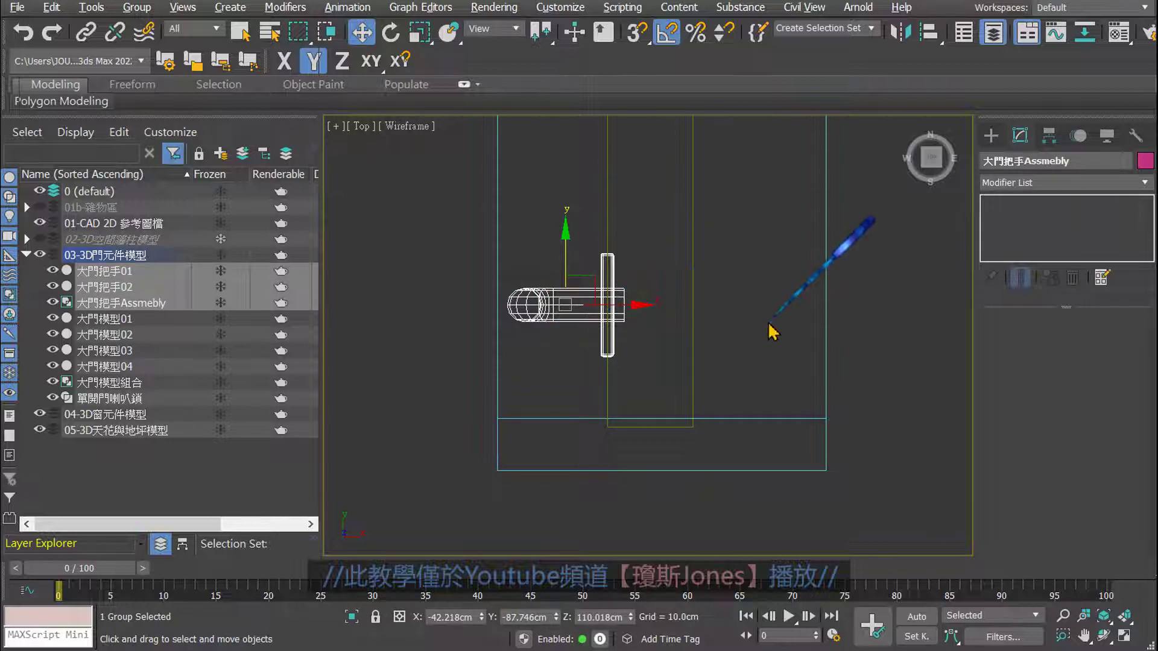
pyautogui.moveTo(759, 319); pyautogui.dragTo(720, 328, button='middle')
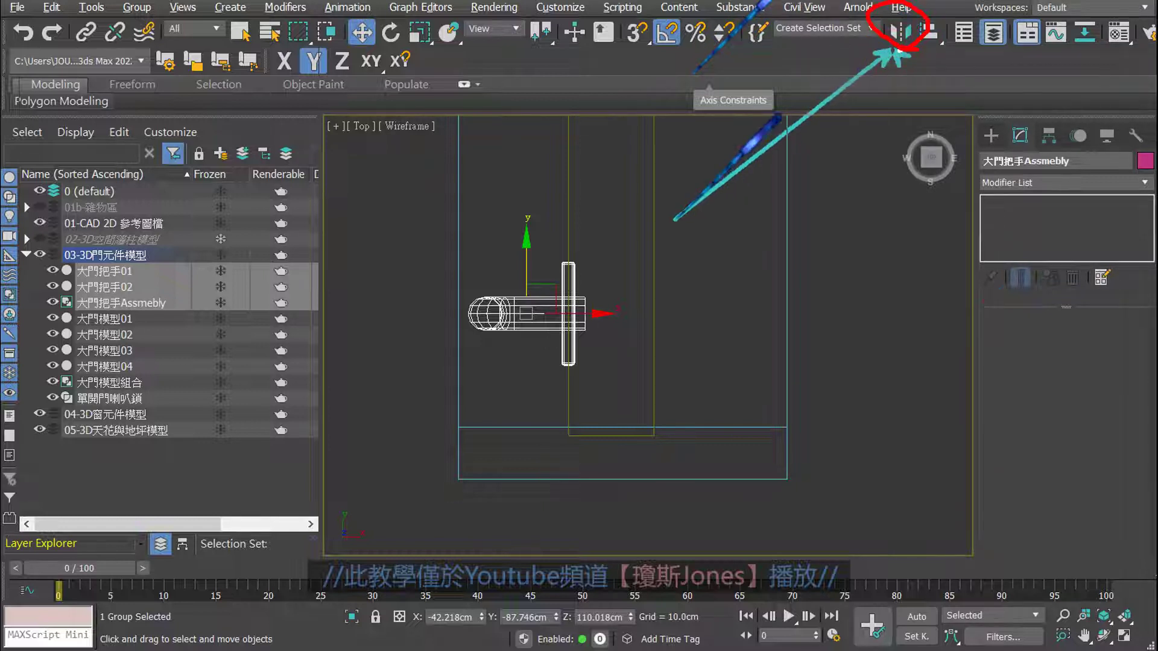
pyautogui.click(901, 32)
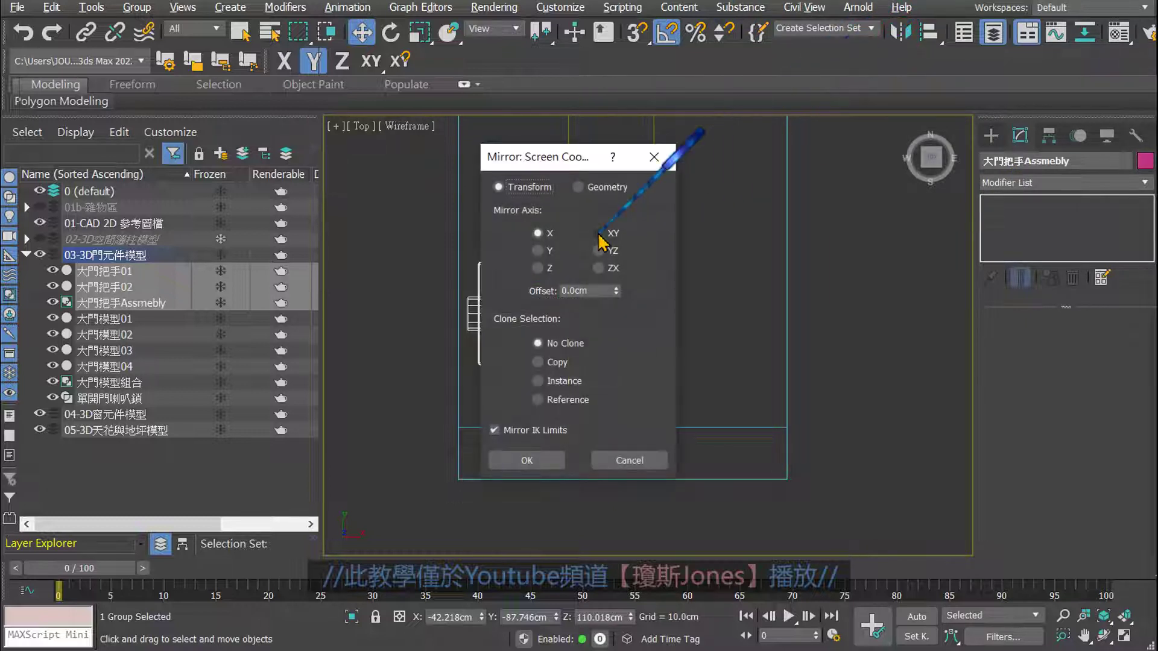
# - Drag the Mirror dialog aside to keep the handle visible
pyautogui.moveTo(574, 158); pyautogui.dragTo(750, 160)
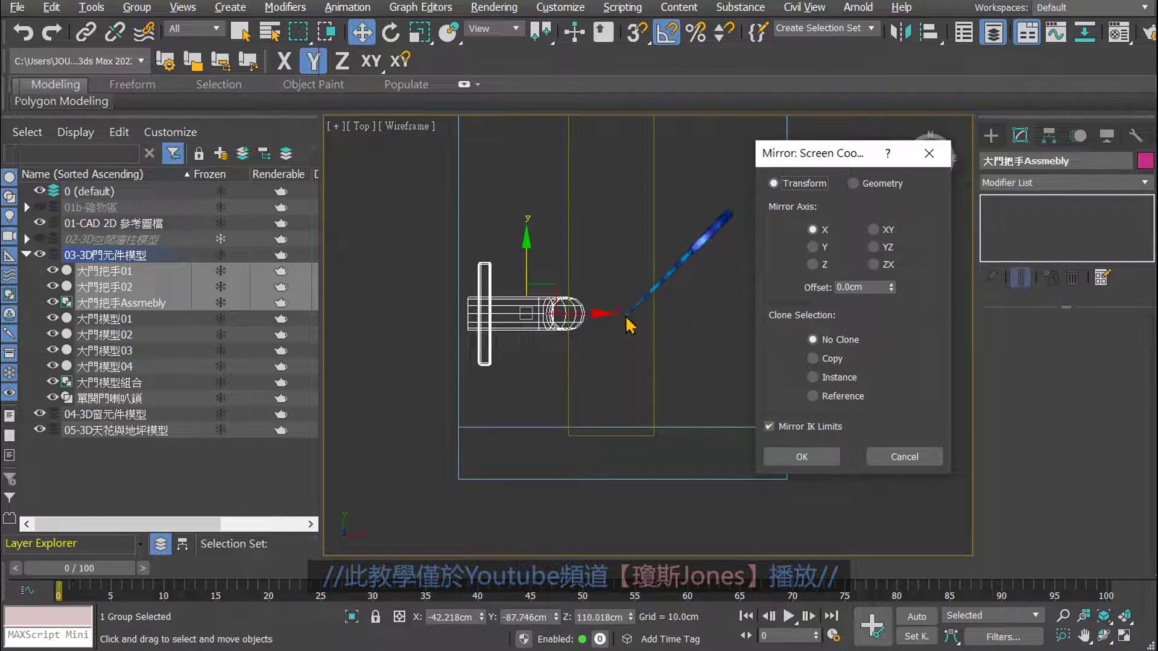
pyautogui.moveTo(624, 293); pyautogui.dragTo(621, 352)
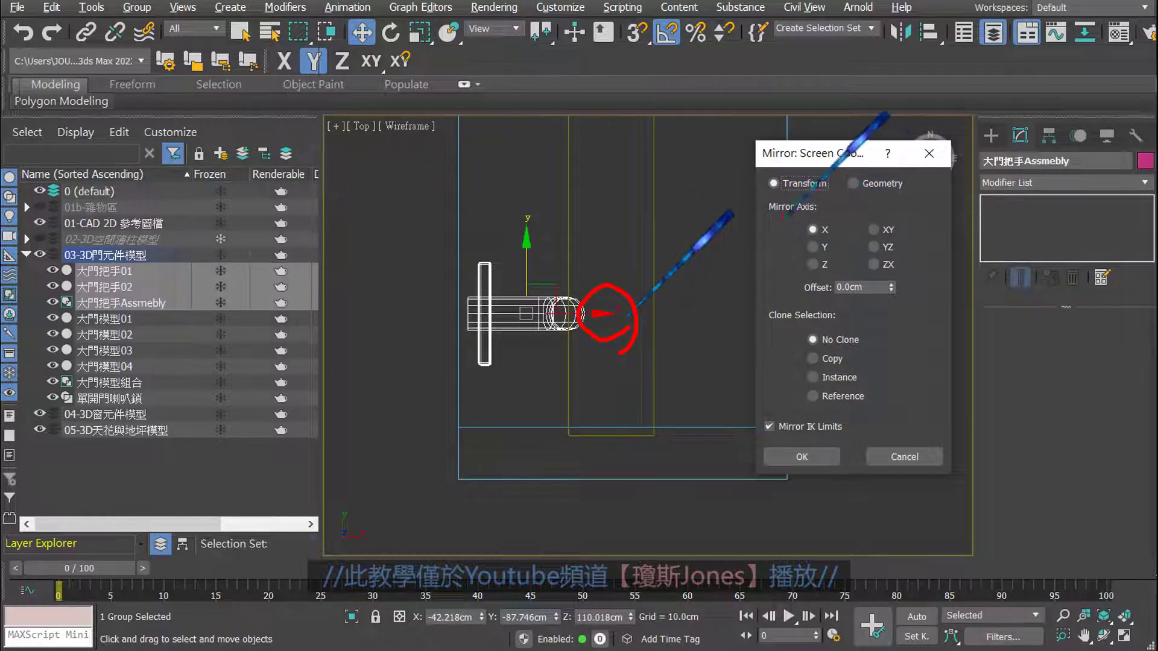
pyautogui.moveTo(781, 215); pyautogui.dragTo(831, 239)
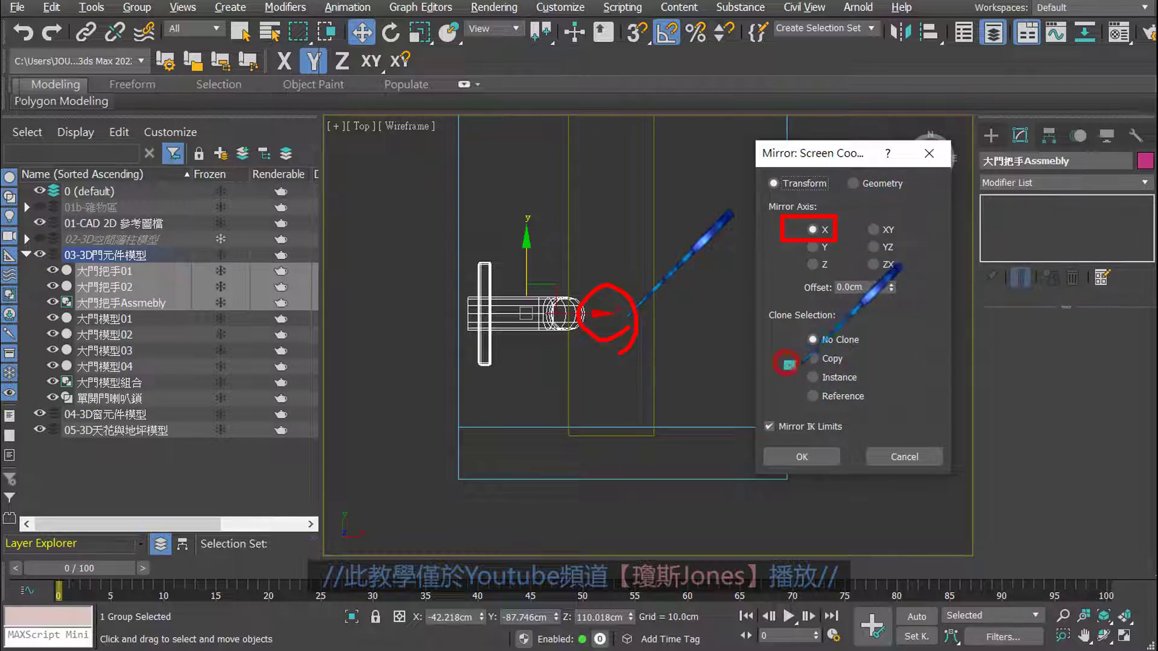
pyautogui.moveTo(785, 362)
pyautogui.mouseDown()
pyautogui.moveTo(857, 395)
pyautogui.moveTo(878, 390)
pyautogui.mouseUp()
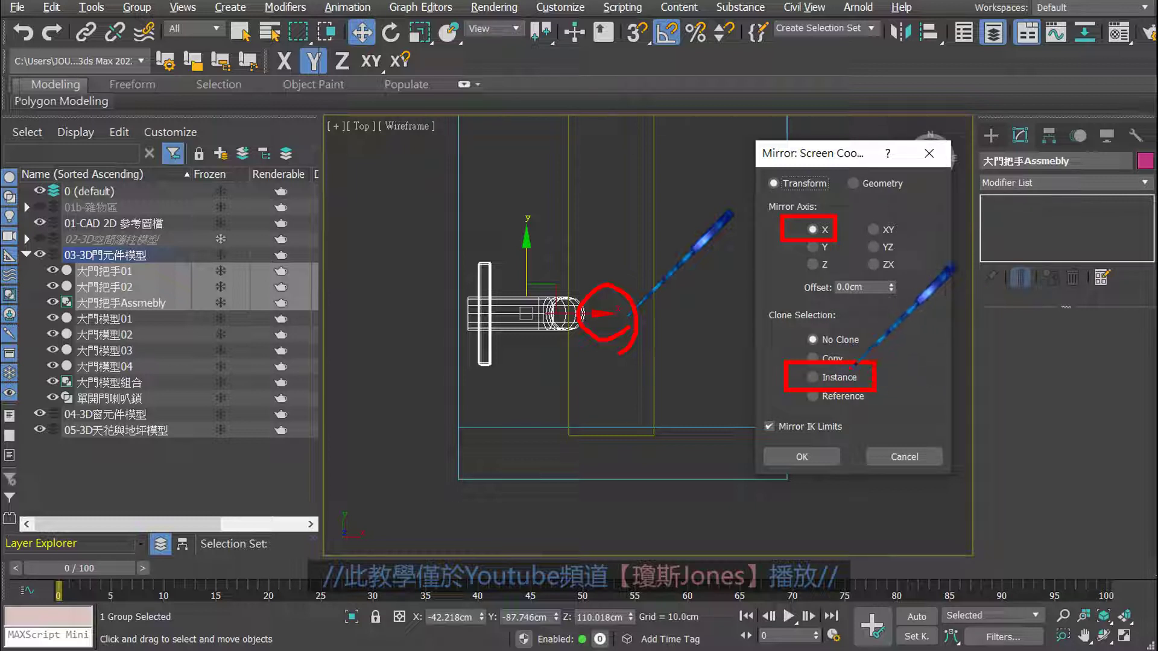
pyautogui.press('Escape')
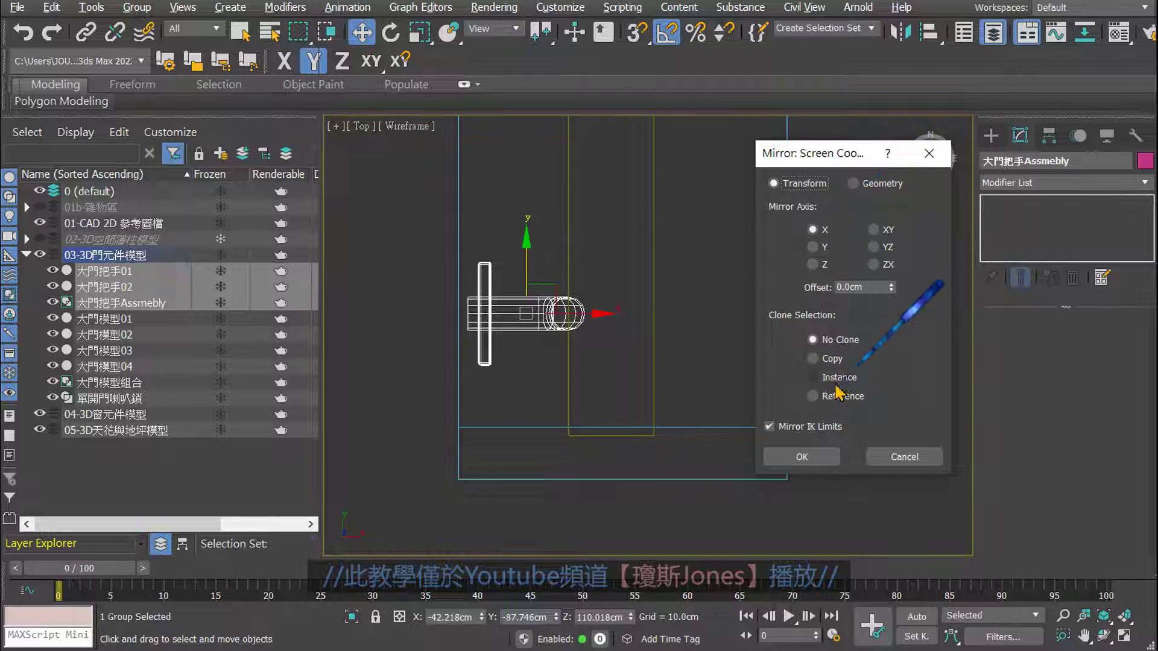
# - Mirror the handle group as an X-axis Instance with a 13.336cm offset
pyautogui.click(828, 378)
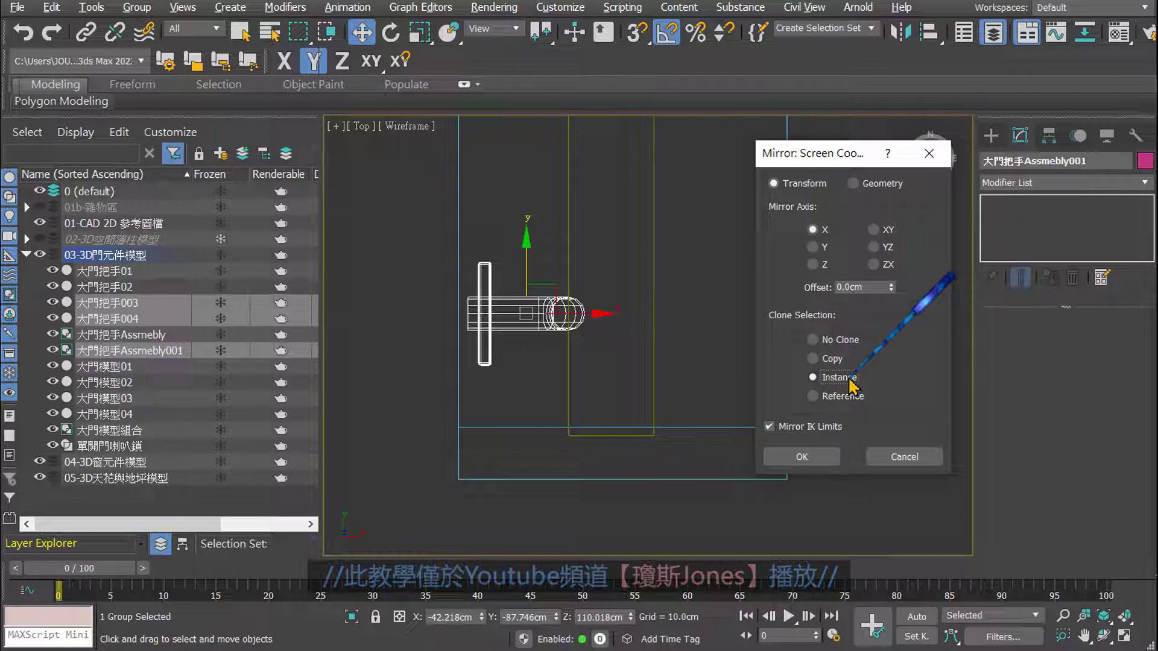
pyautogui.moveTo(892, 289); pyautogui.dragTo(891, 173)
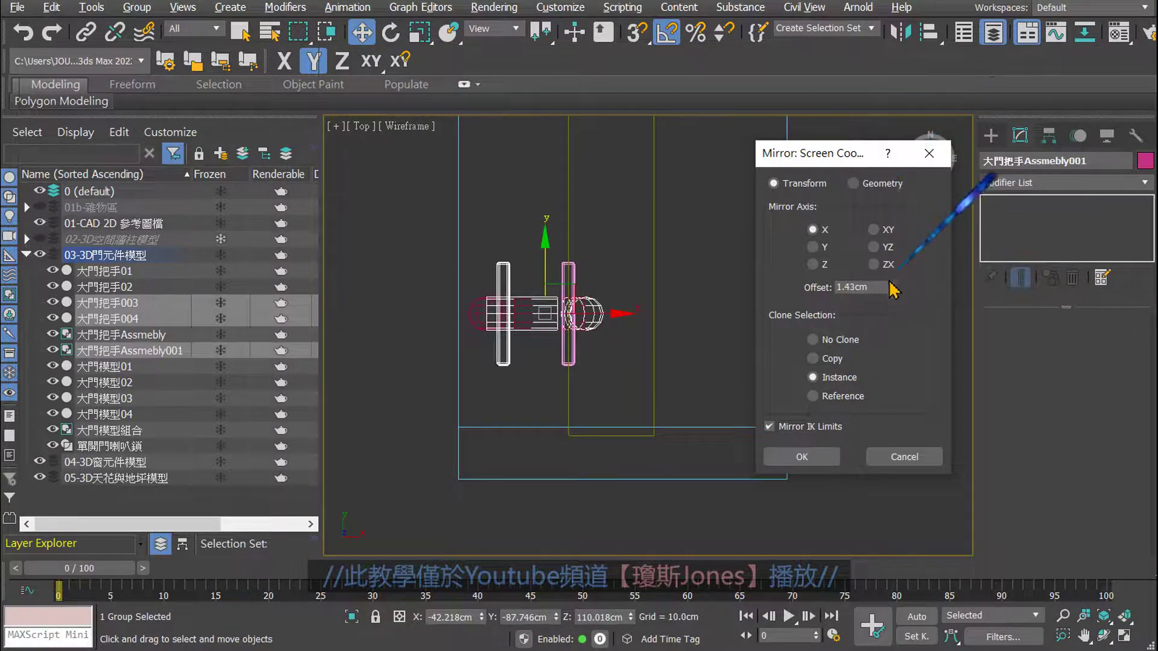
pyautogui.moveTo(890, 288)
pyautogui.mouseDown()
pyautogui.moveTo(890, 271)
pyautogui.moveTo(885, 423)
pyautogui.moveTo(868, 412)
pyautogui.mouseUp()
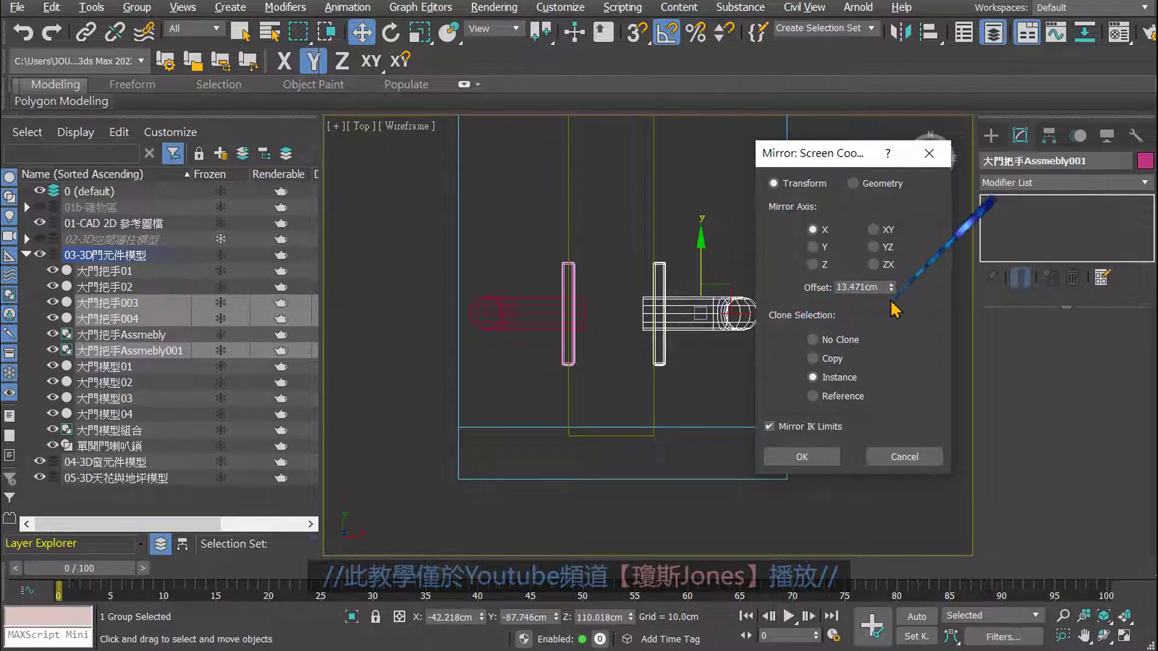
pyautogui.moveTo(891, 284); pyautogui.dragTo(880, 285)
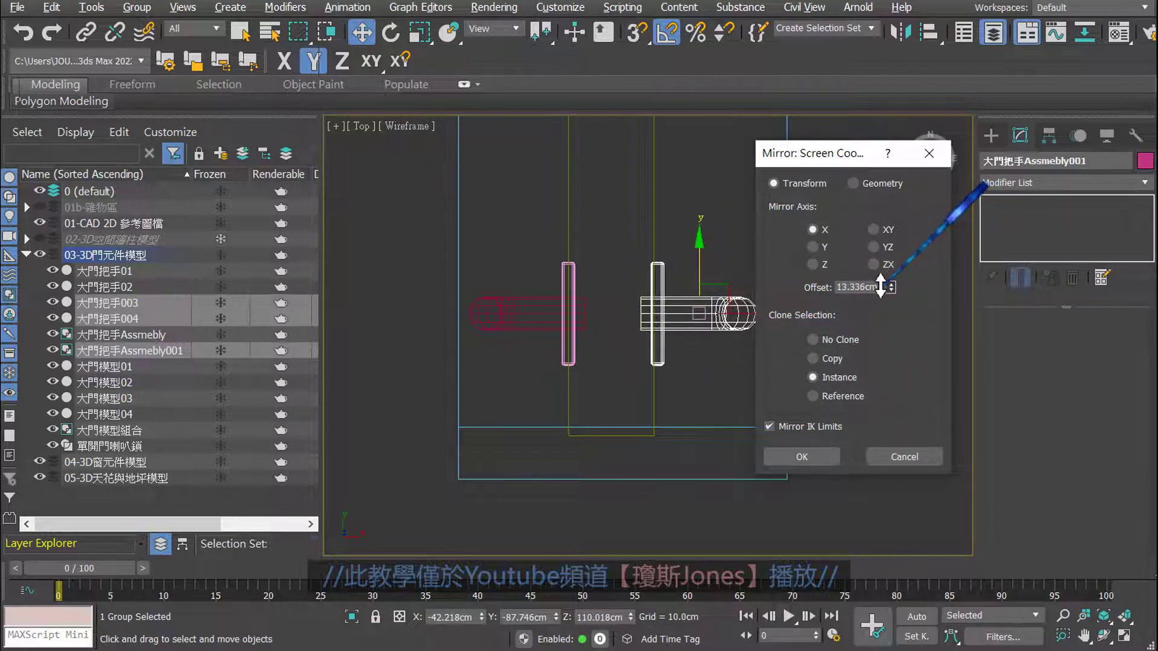
pyautogui.click(790, 460)
pyautogui.moveTo(731, 367); pyautogui.dragTo(751, 405, button='middle')
pyautogui.scroll(5, 733, 393)
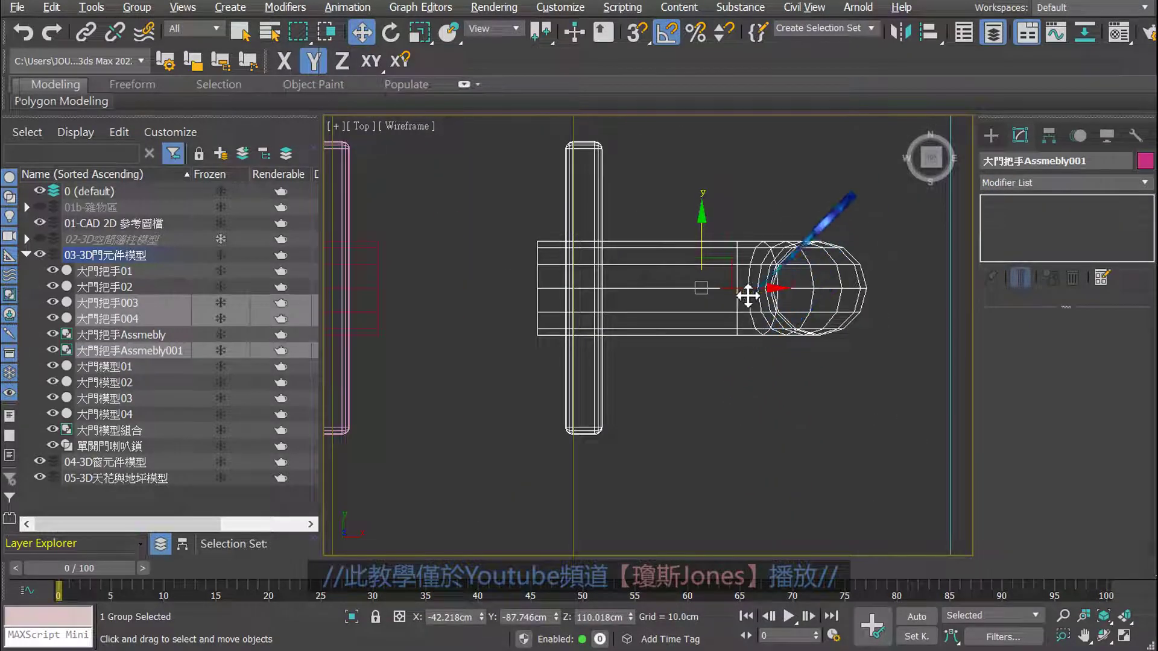
# - Nudge the handle assembly slightly left along X against the door, then deselect it
pyautogui.moveTo(749, 291); pyautogui.dragTo(748, 290)
pyautogui.moveTo(540, 331); pyautogui.dragTo(613, 356, button='middle')
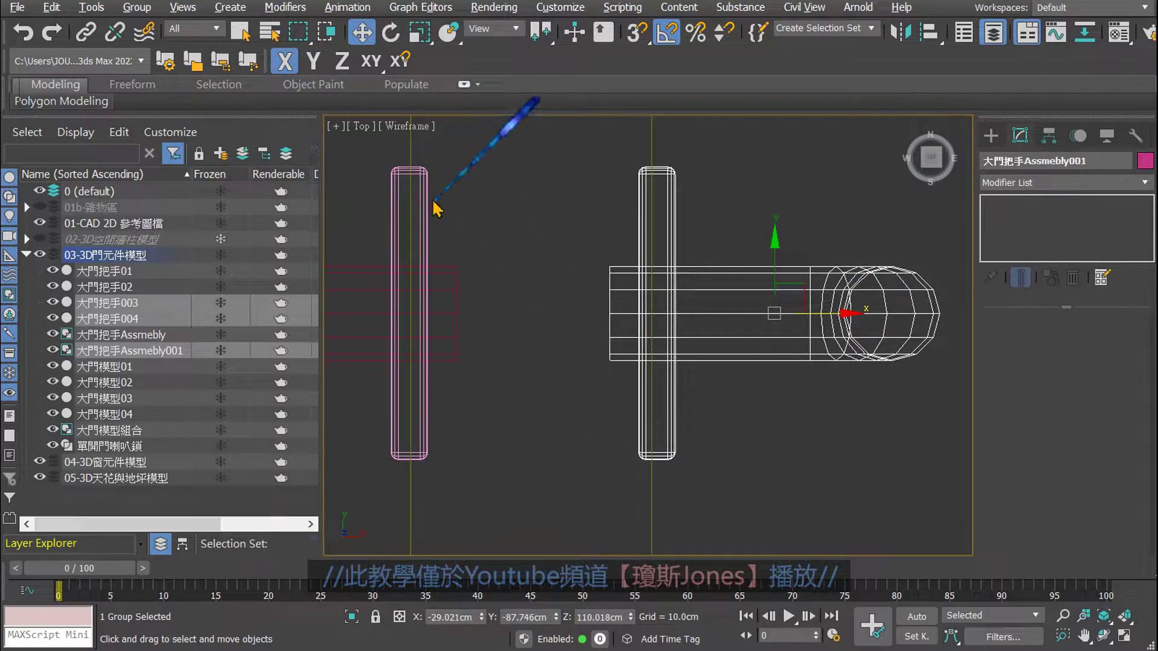
pyautogui.moveTo(834, 311); pyautogui.dragTo(831, 310)
pyautogui.click(641, 393)
pyautogui.scroll(-3, 641, 393)
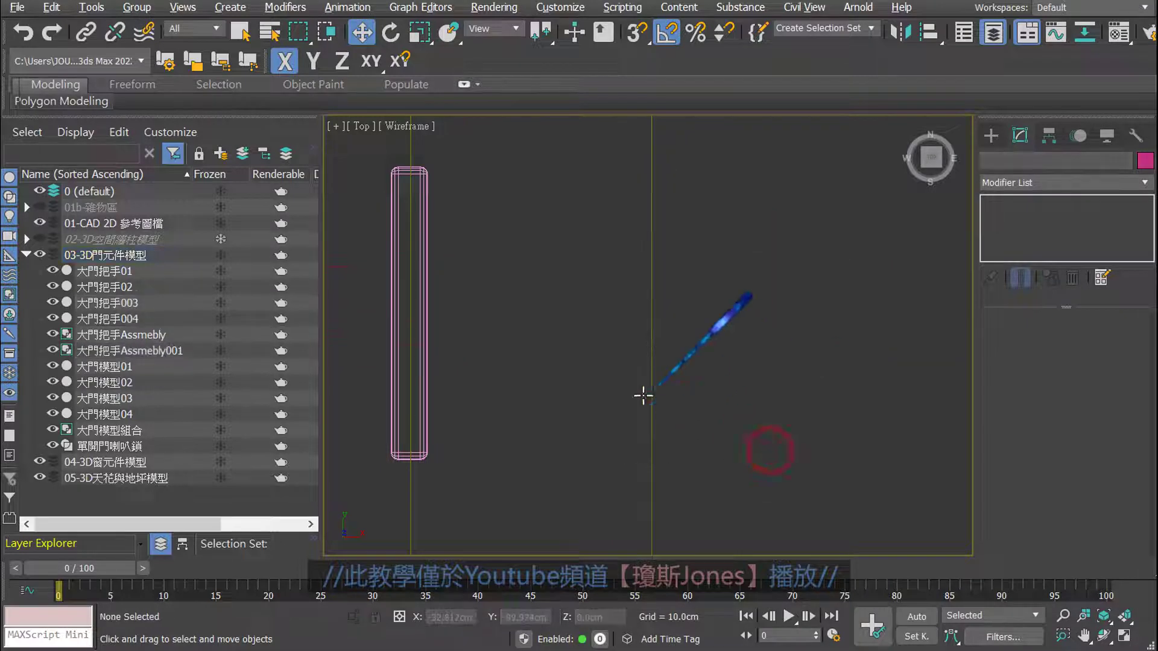
pyautogui.scroll(-4, 633, 406)
pyautogui.scroll(-5, 627, 401)
# - Maximize the Perspective view and orbit to look down on the door
pyautogui.hotkey('alt', 'w')
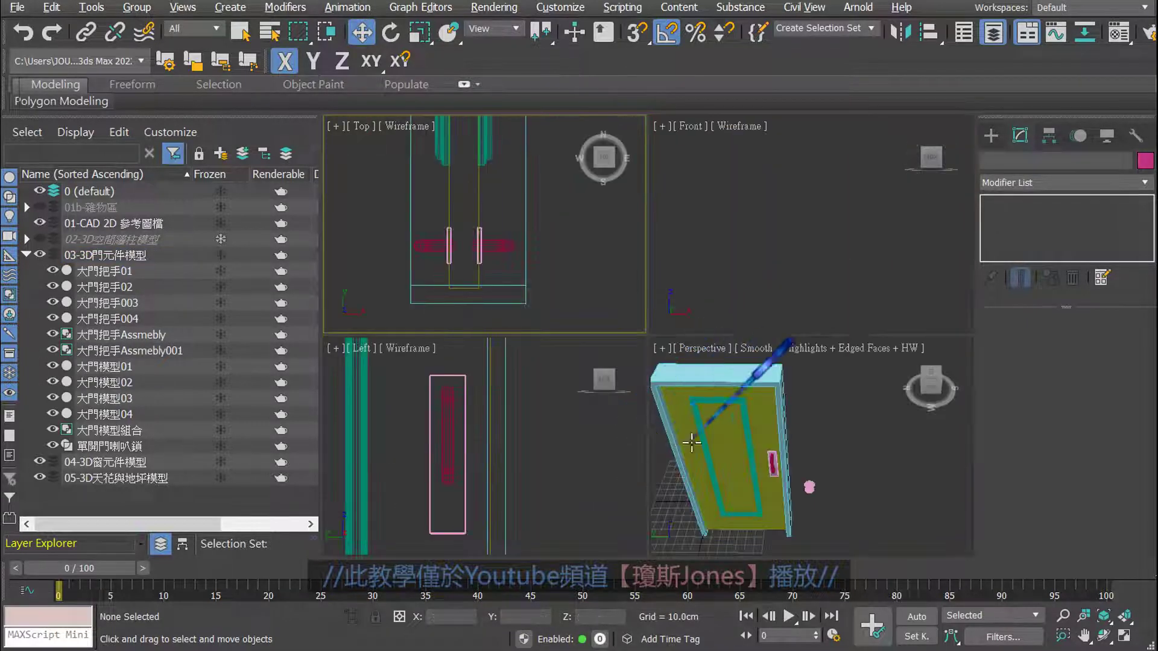
pyautogui.click(693, 444)
pyautogui.hotkey('alt', 'w')
pyautogui.scroll(5, 588, 398)
pyautogui.scroll(-3, 588, 398)
pyautogui.moveTo(574, 392)
pyautogui.keyDown('alt'); pyautogui.mouseDown(button='middle')
pyautogui.moveTo(401, 382)
pyautogui.moveTo(359, 367)
pyautogui.moveTo(589, 400)
pyautogui.moveTo(591, 415)
pyautogui.mouseUp(button='middle'); pyautogui.keyUp('alt')
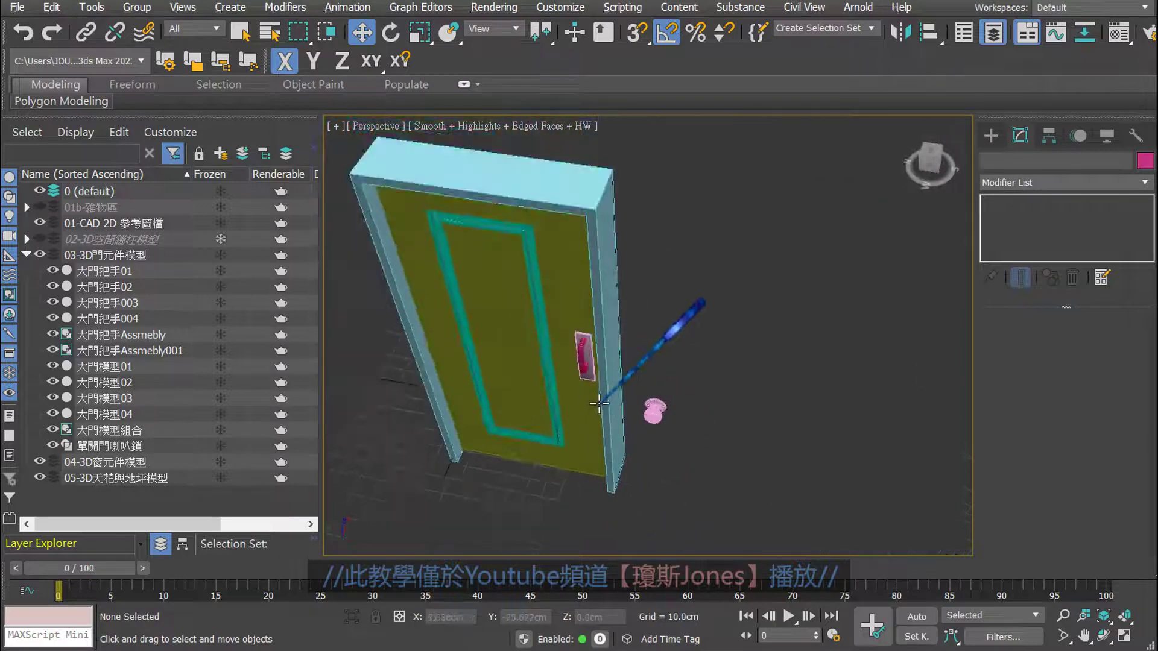
pyautogui.scroll(-1, 592, 414)
pyautogui.scroll(1, 591, 414)
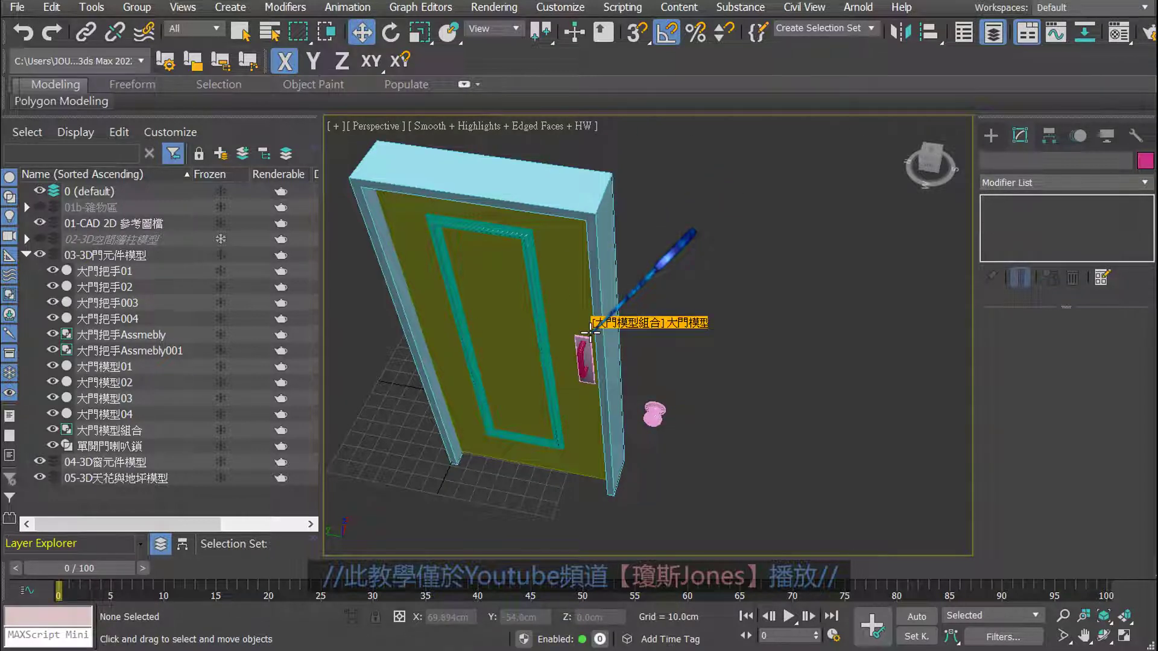
pyautogui.scroll(-2, 591, 331)
pyautogui.scroll(-2, 600, 396)
pyautogui.keyDown('alt'); pyautogui.moveTo(600, 395); pyautogui.dragTo(600, 395, button='middle'); pyautogui.keyUp('alt')
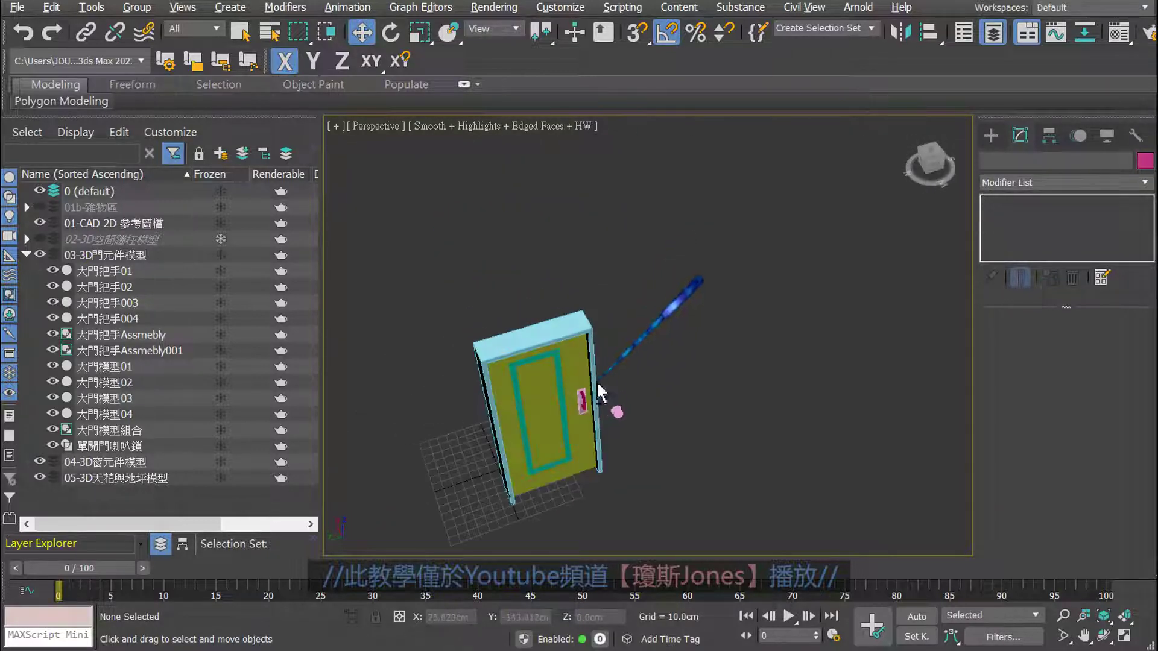
# - Shift-clone the door group along X as an independent Copy named 室內單開門組合
pyautogui.click(570, 350)
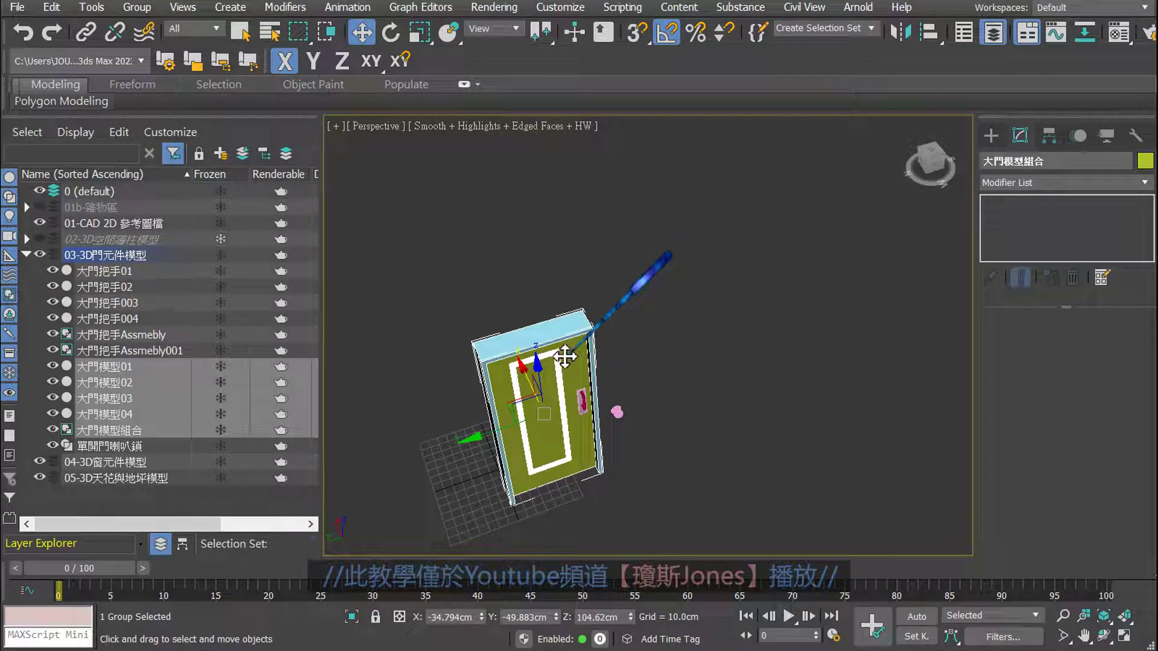
pyautogui.moveTo(565, 356)
pyautogui.keyDown('alt'); pyautogui.mouseDown(button='middle')
pyautogui.moveTo(589, 460)
pyautogui.moveTo(491, 406)
pyautogui.moveTo(494, 395)
pyautogui.mouseUp(button='middle'); pyautogui.keyUp('alt')
pyautogui.keyDown('shift'); pyautogui.moveTo(494, 396); pyautogui.dragTo(644, 446); pyautogui.keyUp('shift')
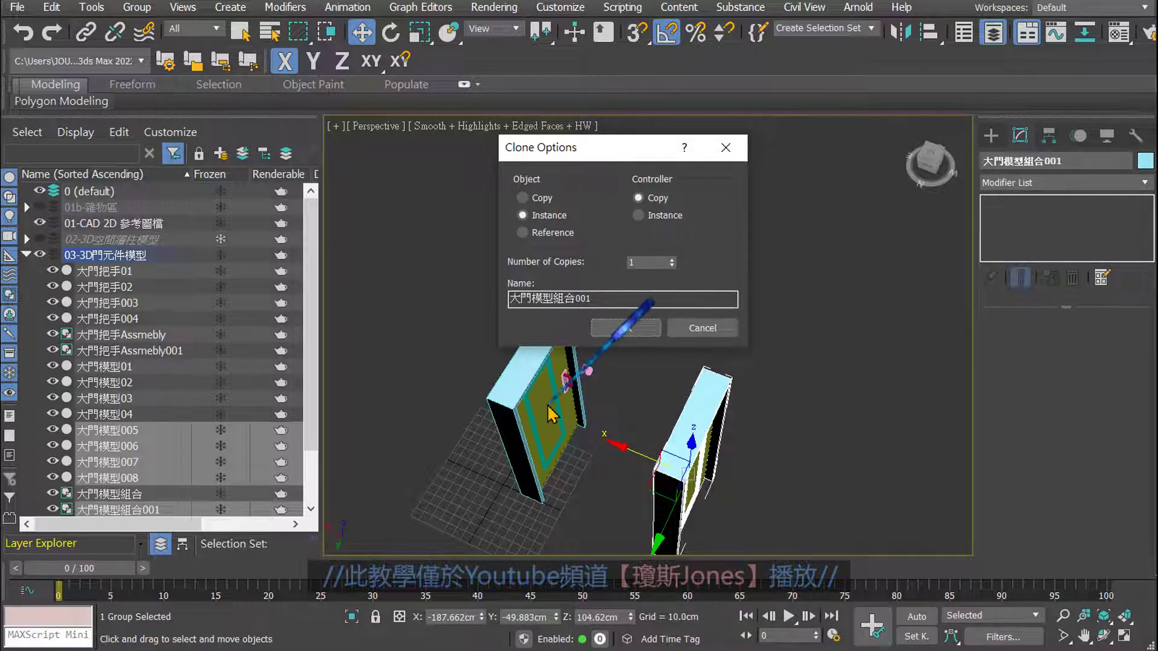
pyautogui.click(540, 199)
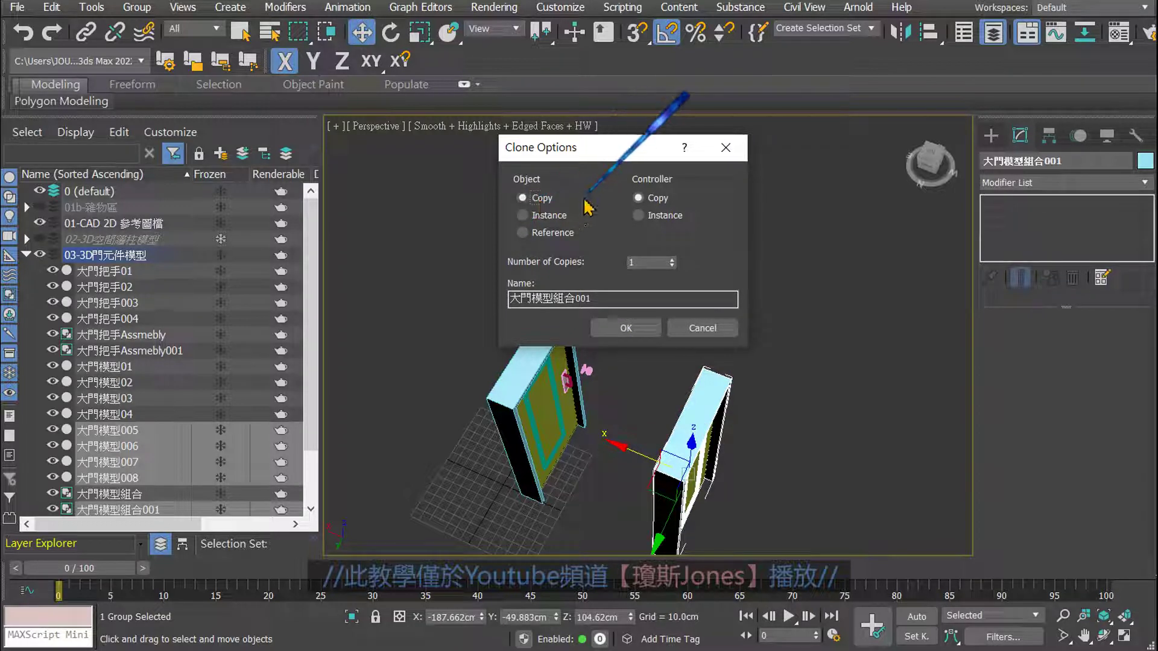
pyautogui.click(493, 176)
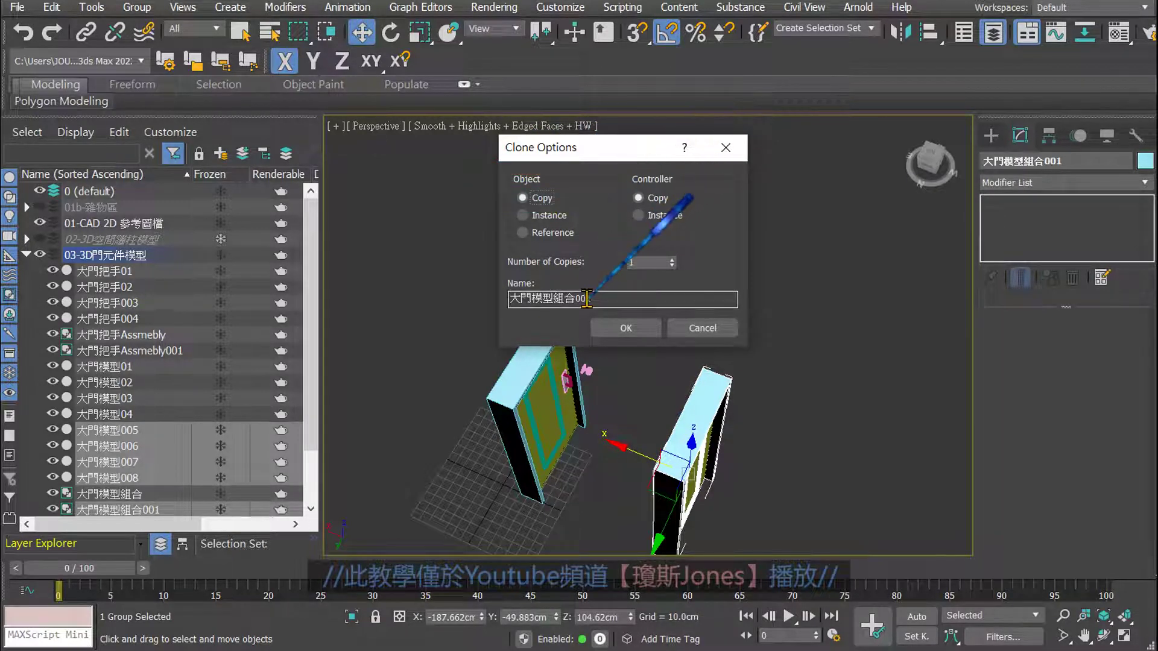
pyautogui.moveTo(586, 298); pyautogui.dragTo(509, 299)
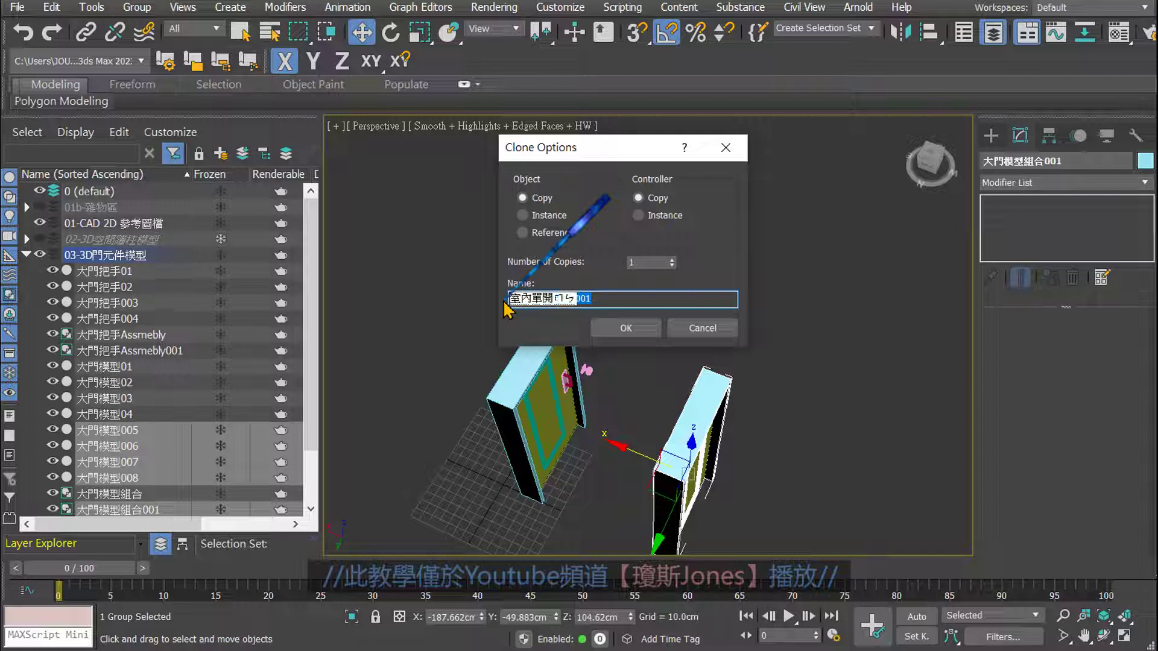
pyautogui.write('門')
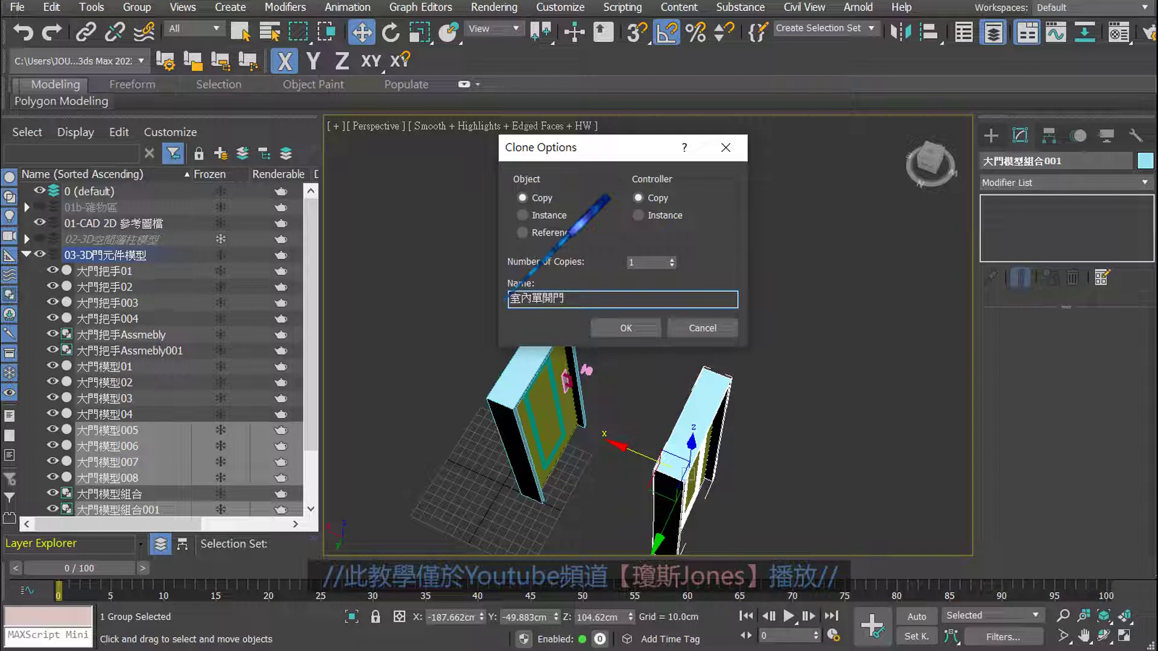
pyautogui.write('組ㄏㄜ')
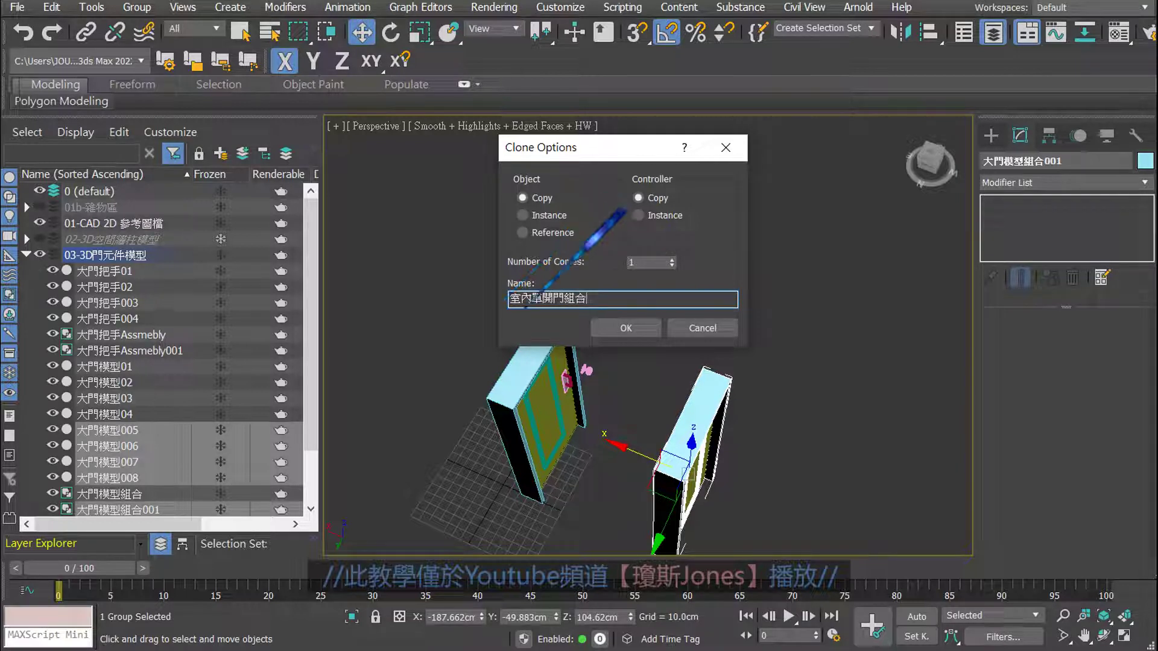
pyautogui.click(626, 328)
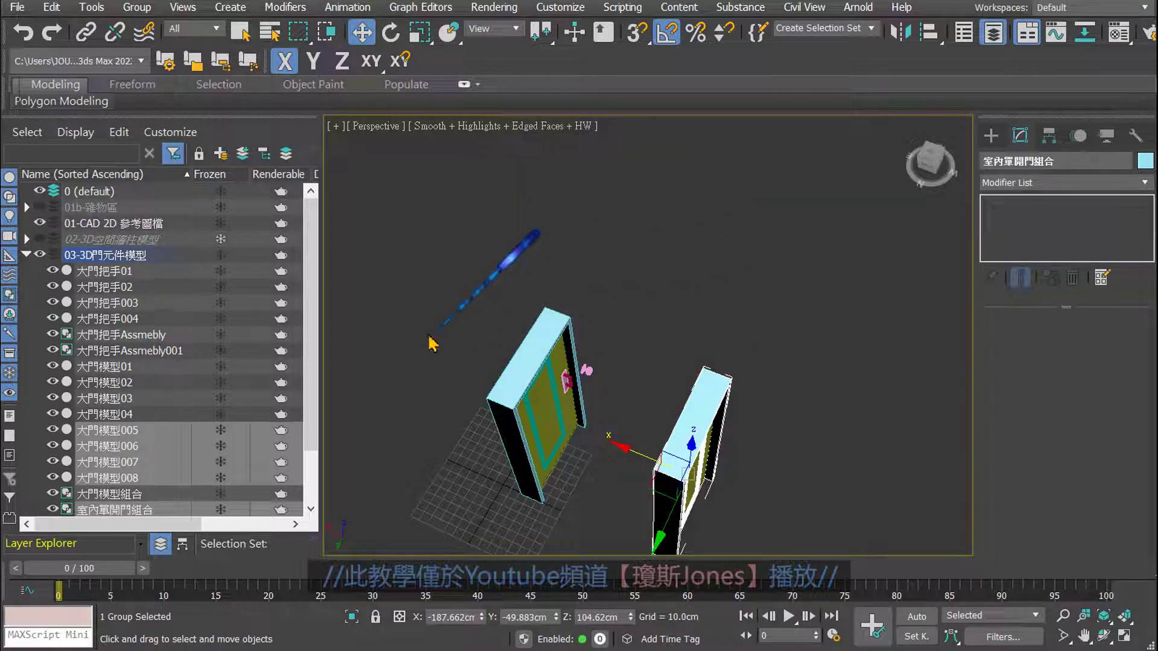
# - Orbit to view both doors and Group > Open the copied door group
pyautogui.scroll(-2, 310, 411)
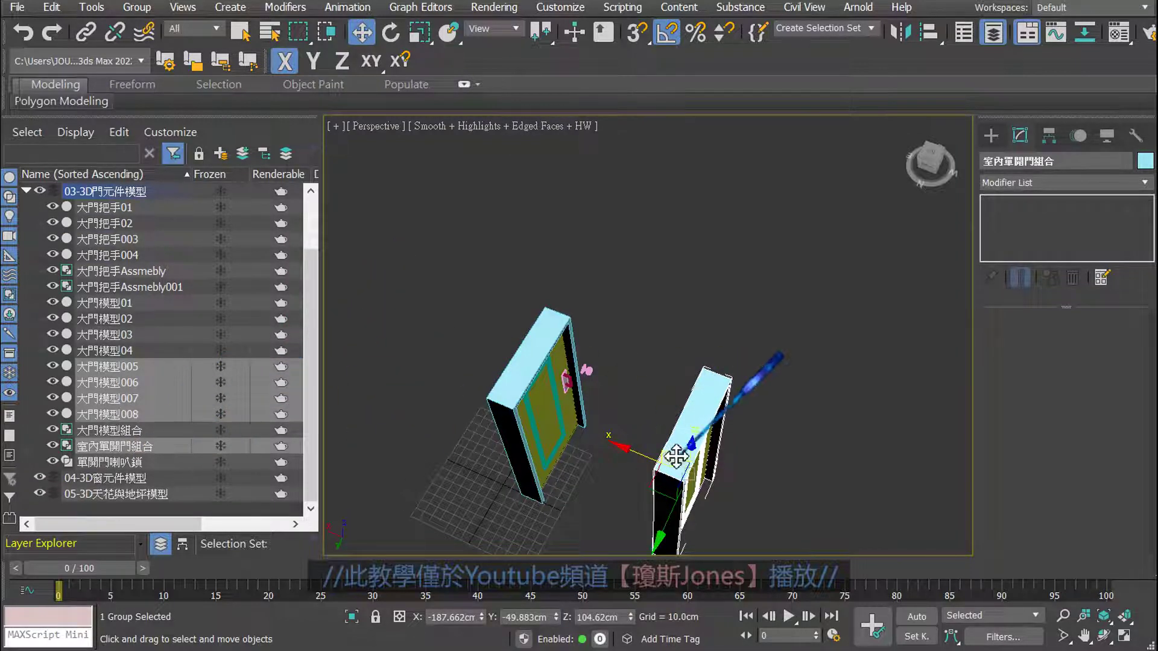
pyautogui.keyDown('alt'); pyautogui.moveTo(680, 486); pyautogui.dragTo(654, 345, button='middle'); pyautogui.keyUp('alt')
pyautogui.scroll(5, 654, 345)
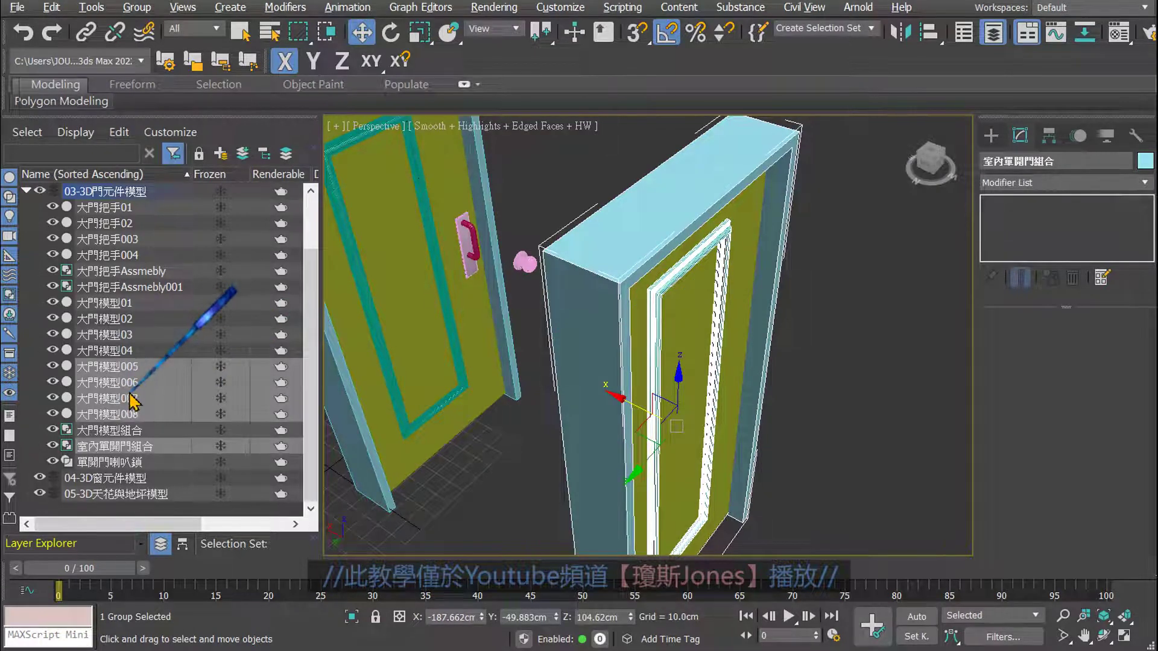
pyautogui.scroll(-4, 709, 296)
pyautogui.keyDown('alt'); pyautogui.moveTo(709, 296); pyautogui.dragTo(710, 305, button='middle'); pyautogui.keyUp('alt')
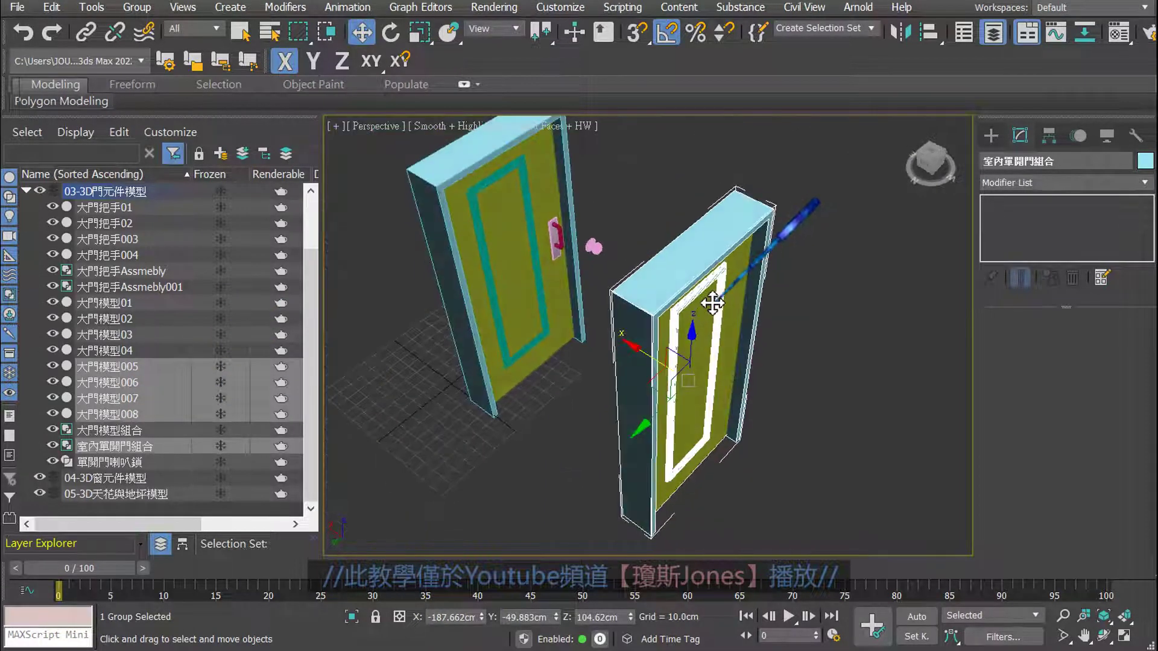
pyautogui.click(136, 7)
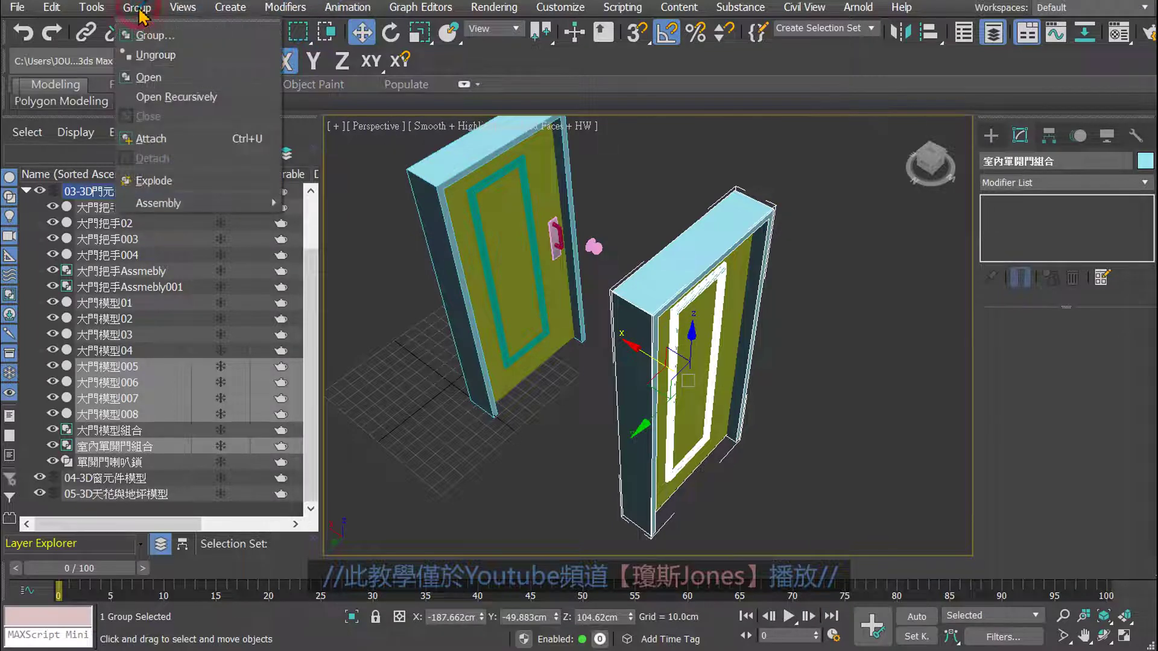
pyautogui.click(154, 78)
# - Select the copy's four parts, 大門模型005 through 大門模型008
pyautogui.moveTo(643, 311); pyautogui.dragTo(617, 292, button='middle')
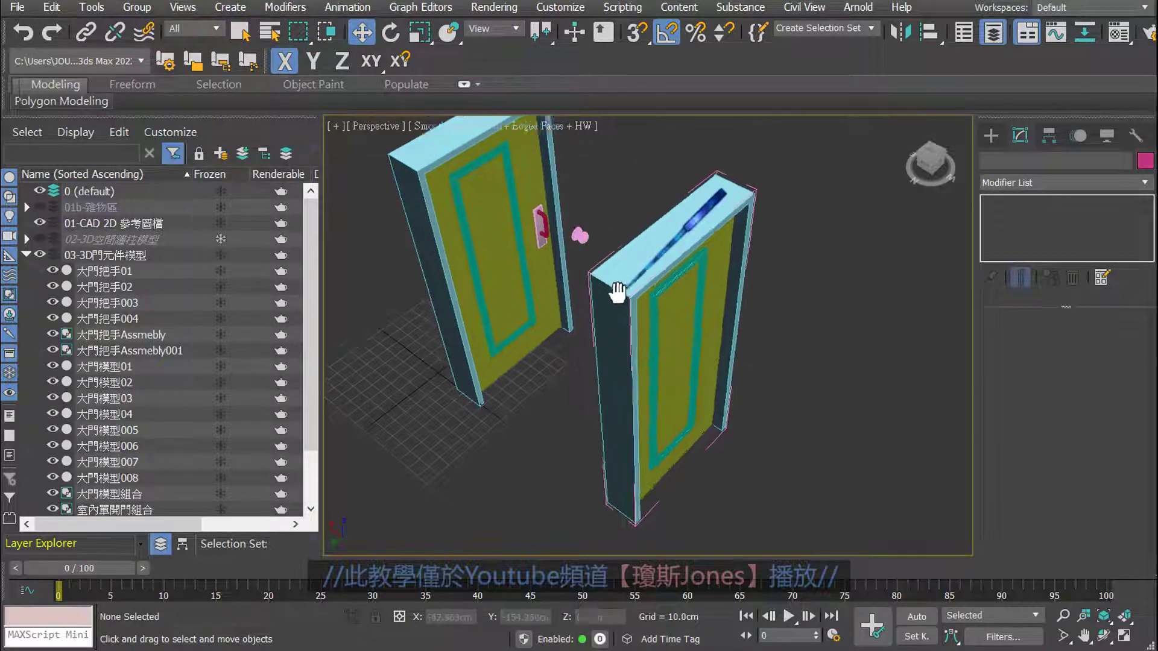
pyautogui.scroll(5, 628, 317)
pyautogui.click(630, 312)
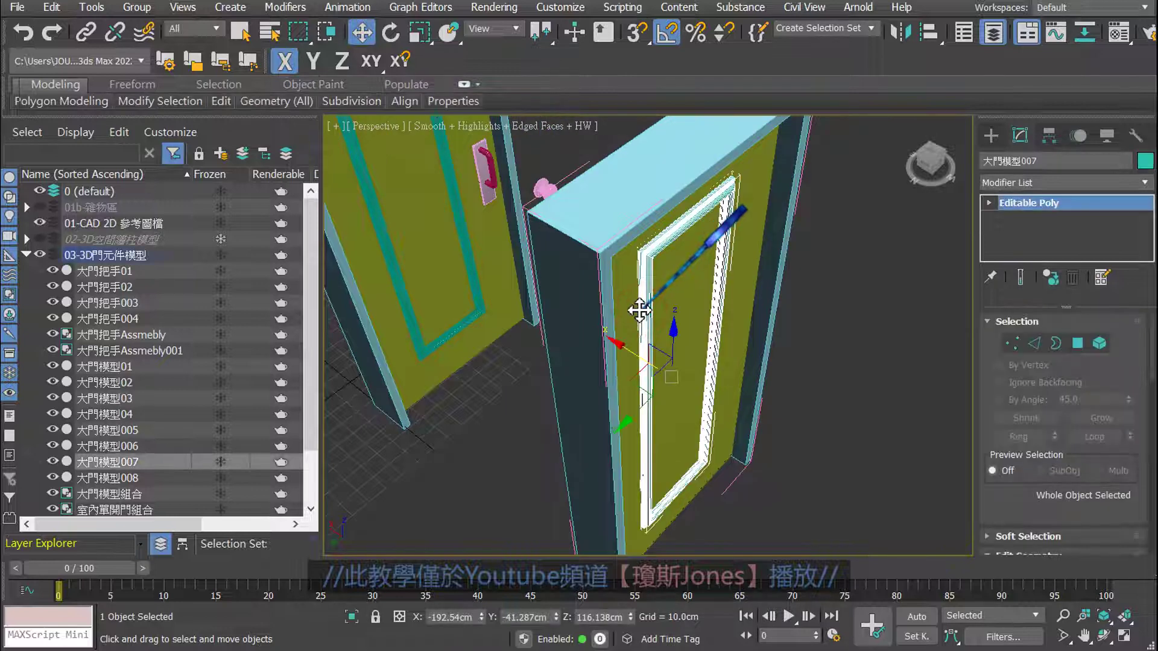
pyautogui.keyDown('ctrl'); pyautogui.click(625, 290); pyautogui.keyUp('ctrl')
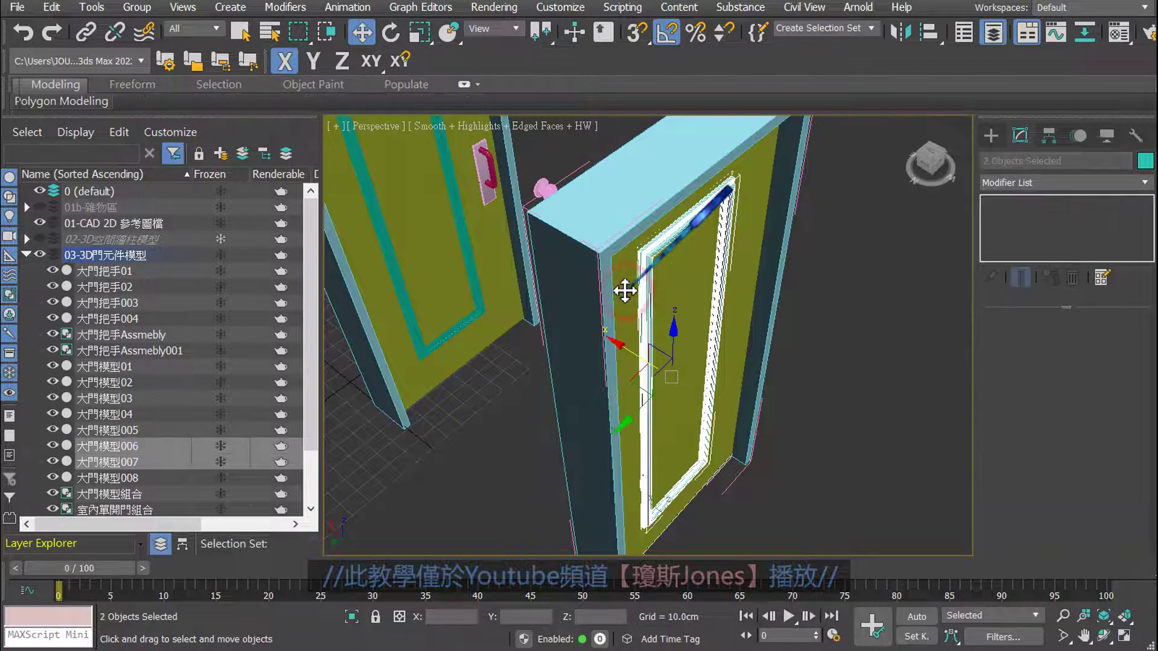
pyautogui.keyDown('ctrl'); pyautogui.click(559, 300); pyautogui.keyUp('ctrl')
pyautogui.moveTo(582, 318)
pyautogui.keyDown('alt'); pyautogui.mouseDown(button='middle')
pyautogui.moveTo(706, 314)
pyautogui.moveTo(727, 335)
pyautogui.moveTo(707, 315)
pyautogui.mouseUp(button='middle'); pyautogui.keyUp('alt')
pyautogui.keyDown('ctrl'); pyautogui.click(714, 283); pyautogui.keyUp('ctrl')
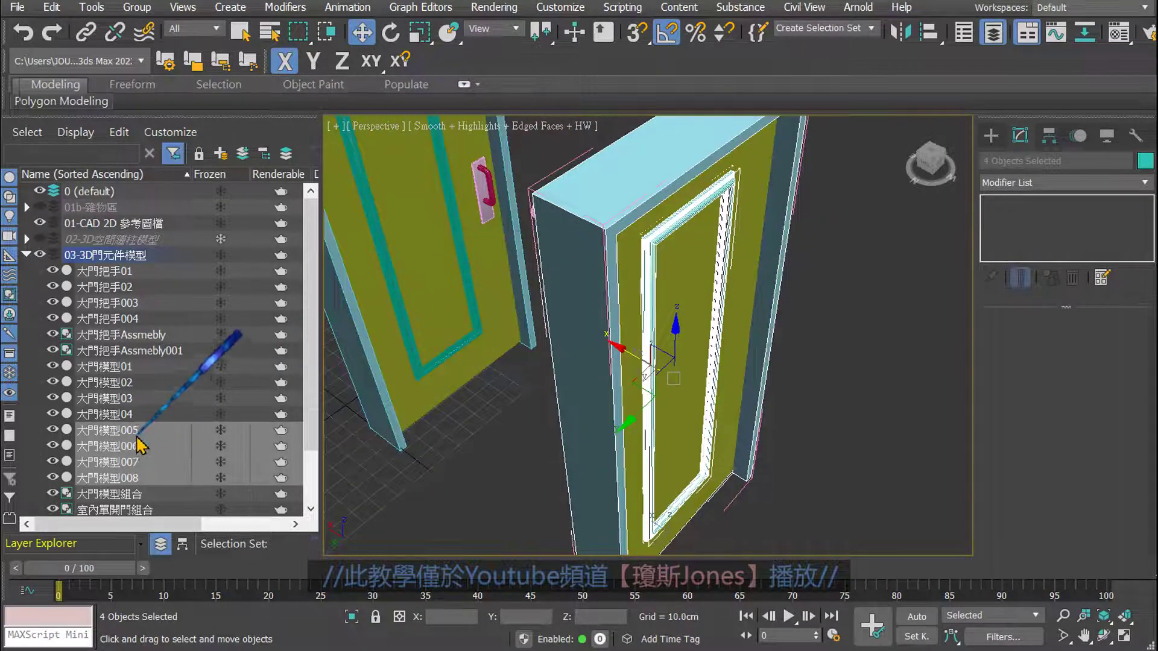
# - Rename the four parts with base name 室內單開門, numbered starting from 1
pyautogui.rightClick(169, 435)
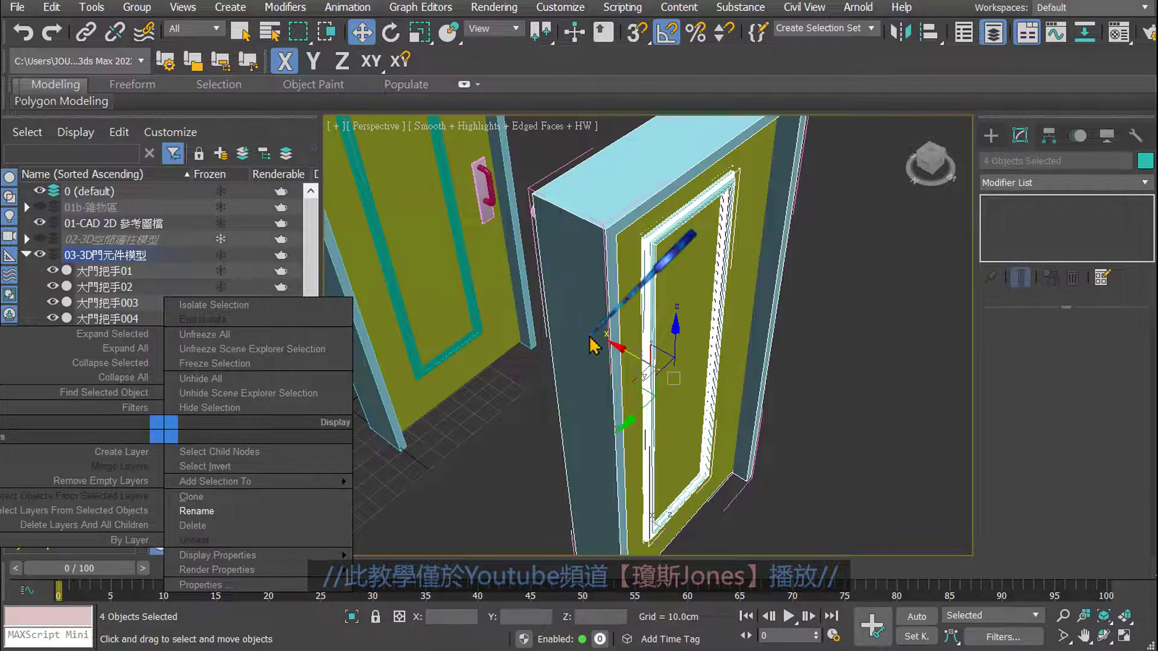
pyautogui.click(261, 512)
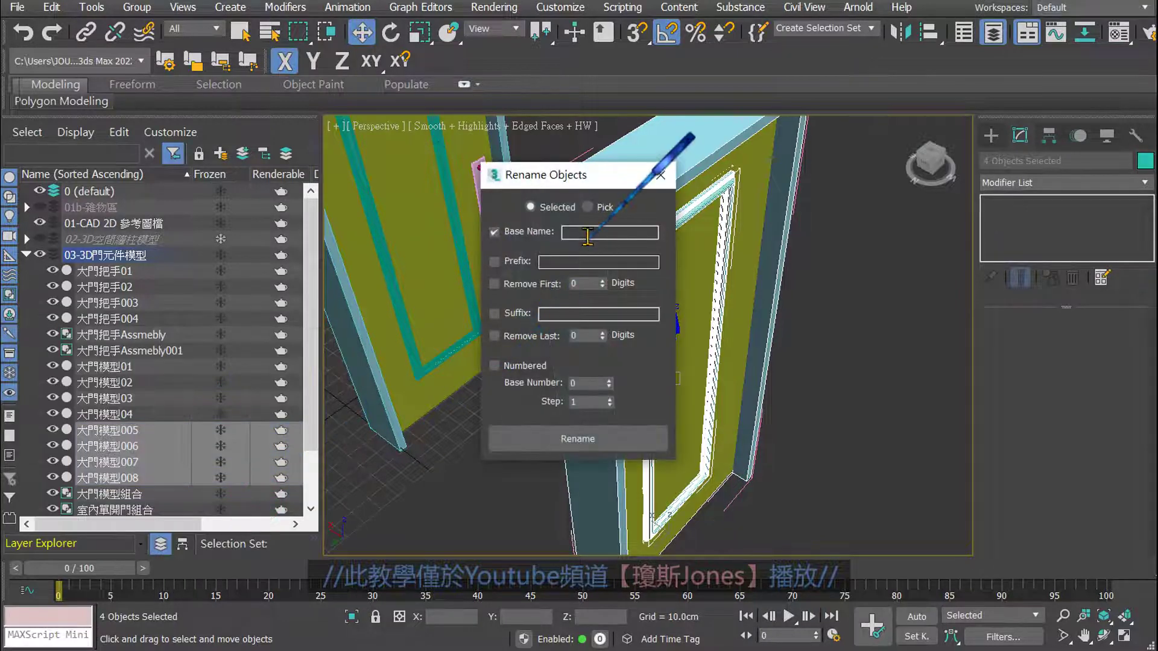
pyautogui.click(588, 233)
pyautogui.write('室內單開門')
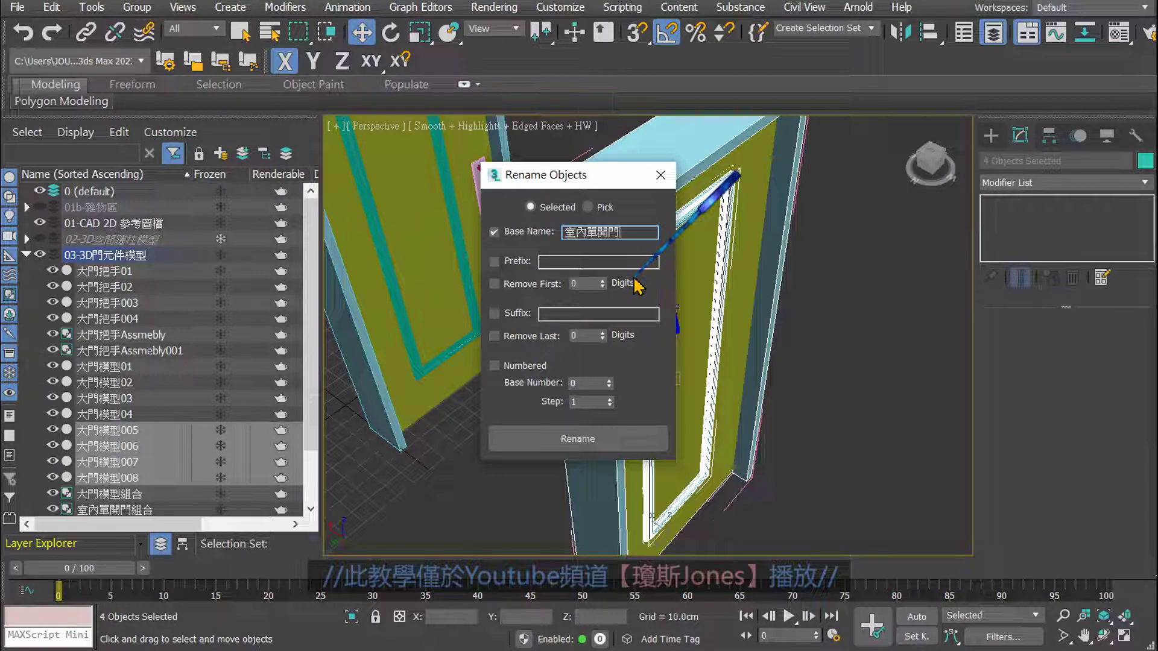
pyautogui.click(509, 365)
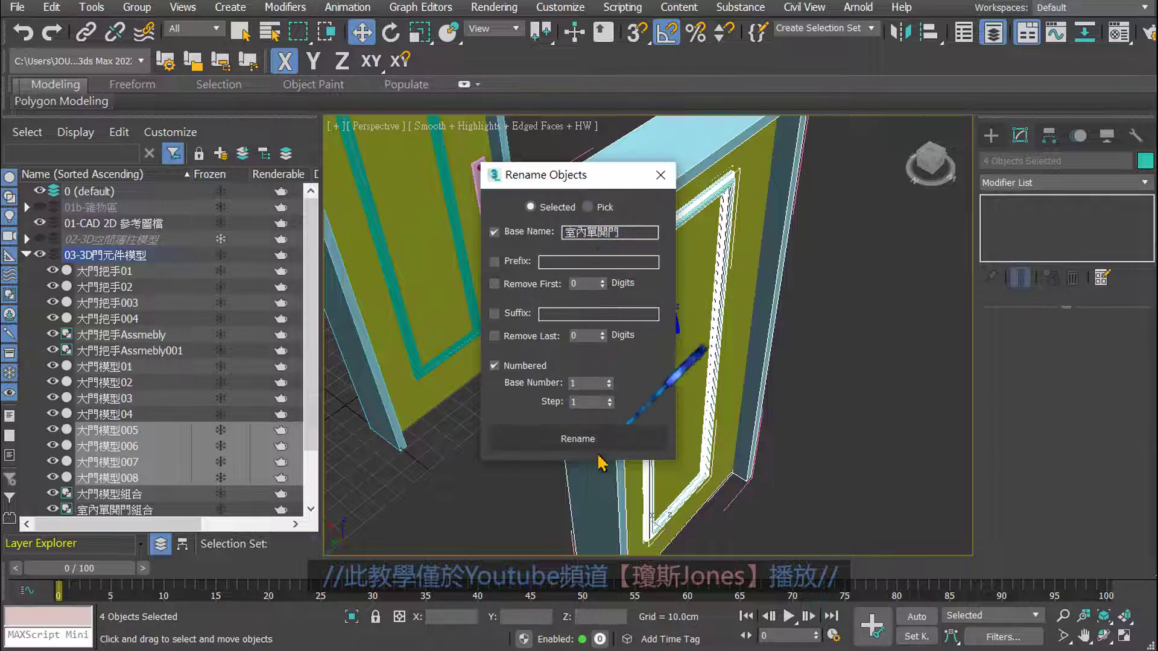
pyautogui.click(563, 444)
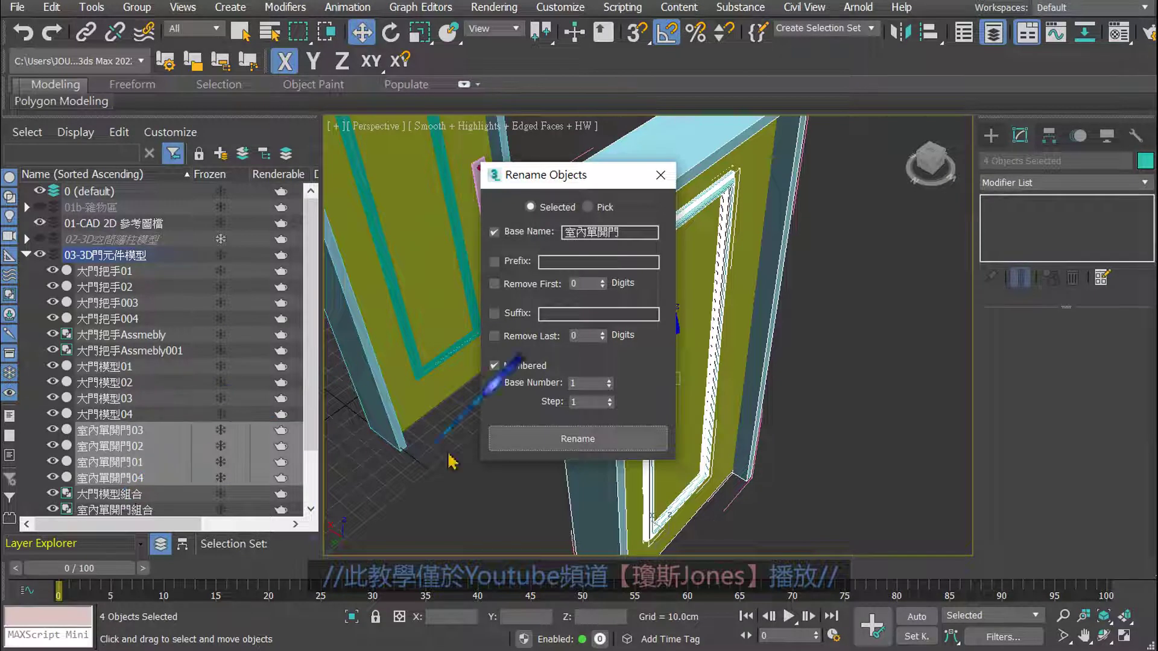
pyautogui.click(659, 176)
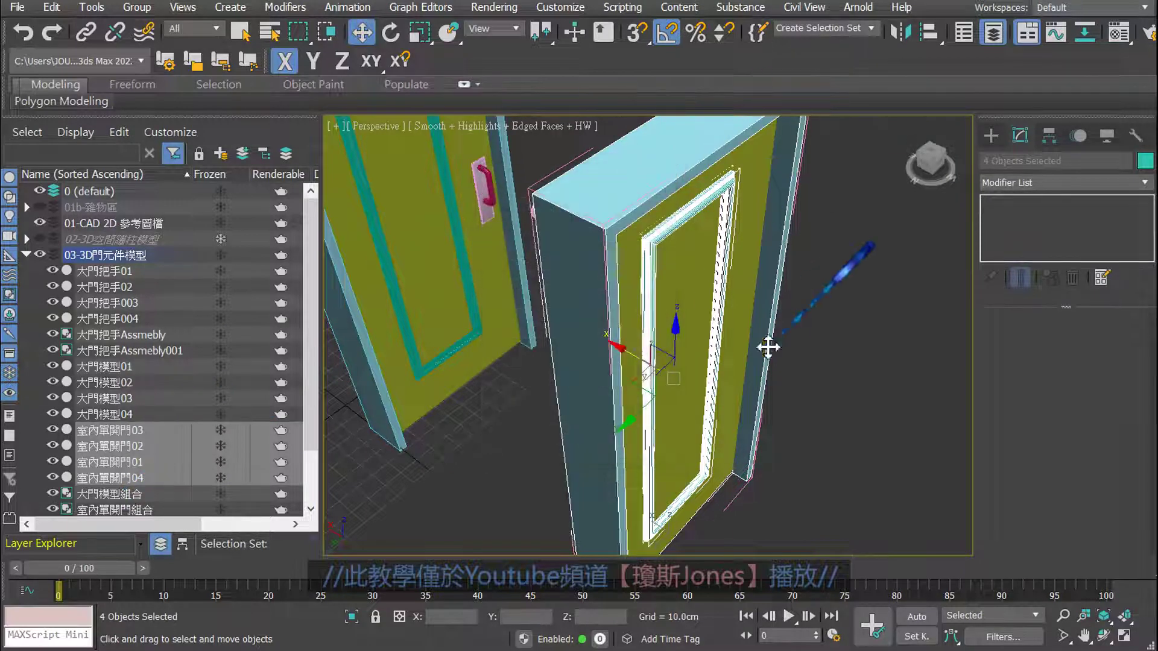
# - Reselect the door frame 室內單開門02, then the inner panel 室內單開門01
pyautogui.keyDown('alt'); pyautogui.moveTo(768, 345); pyautogui.dragTo(731, 356, button='middle'); pyautogui.keyUp('alt')
pyautogui.click(767, 367)
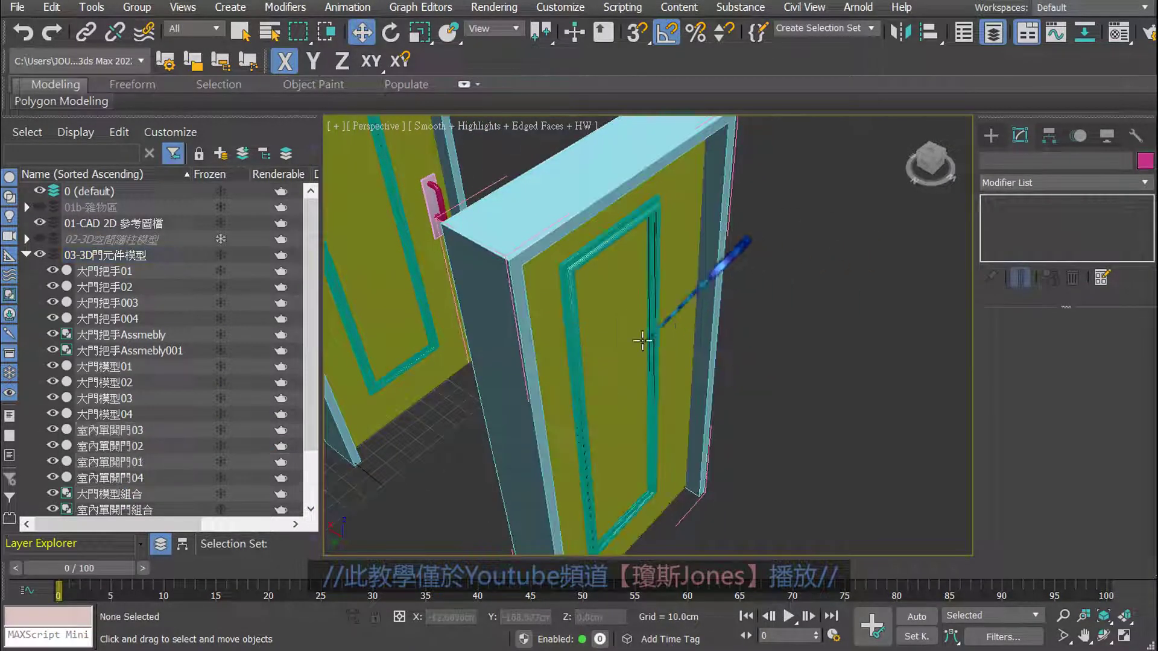
pyautogui.click(555, 301)
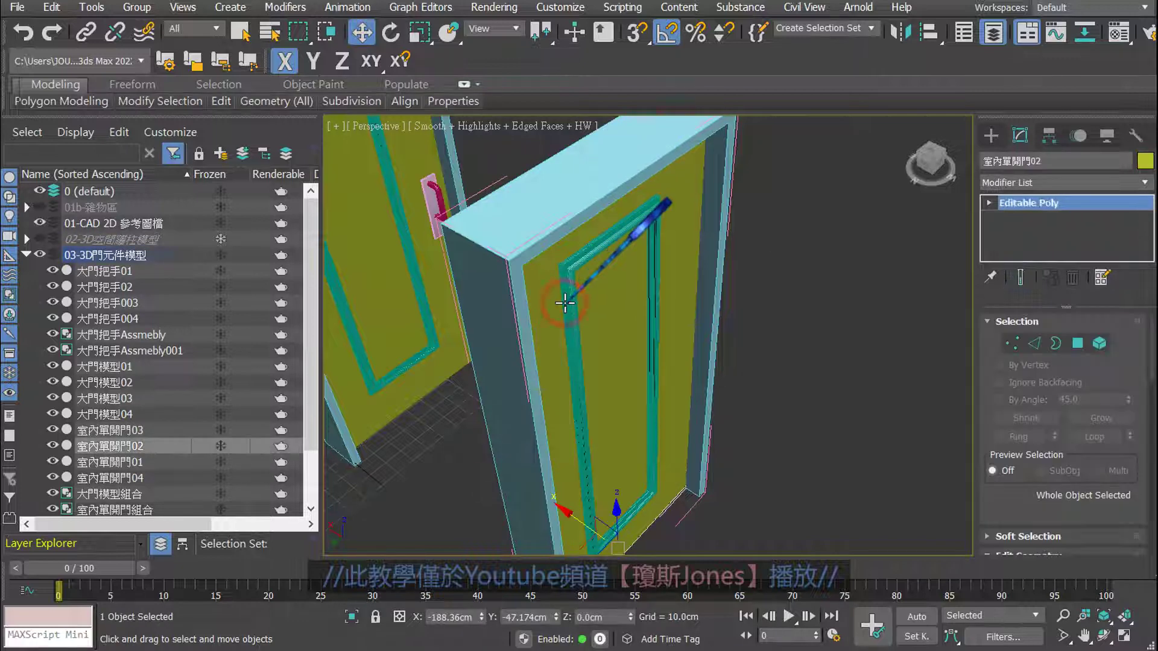
pyautogui.click(563, 301)
# - Close the door group and move the lathe doorknob along X onto the door
pyautogui.click(138, 7)
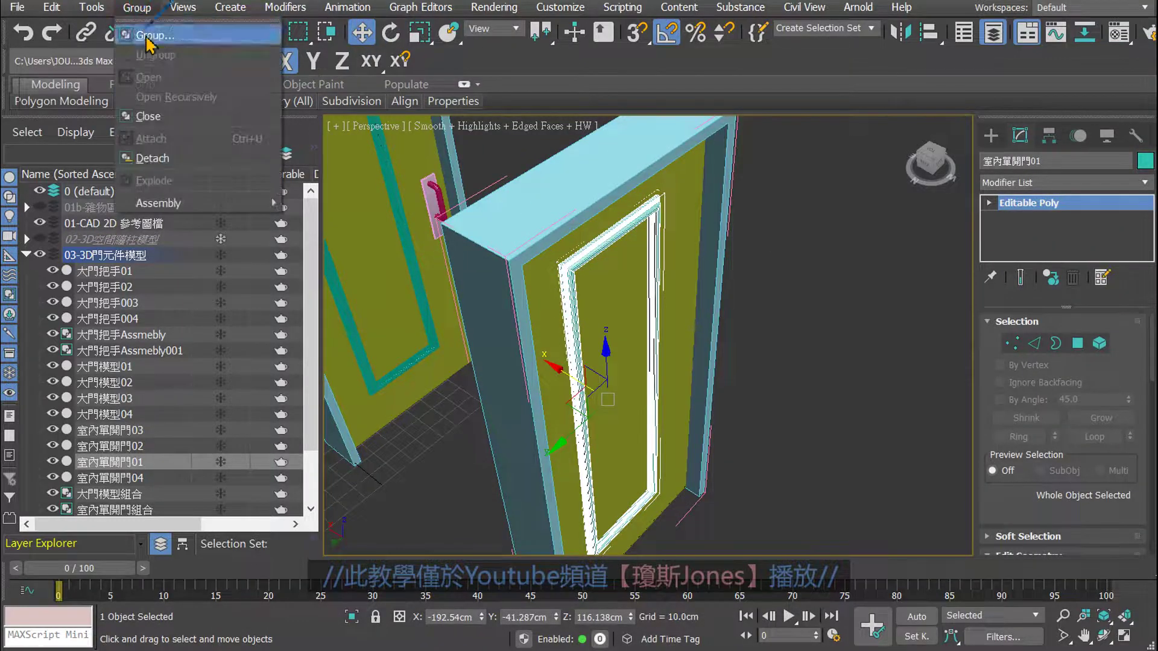
pyautogui.click(148, 115)
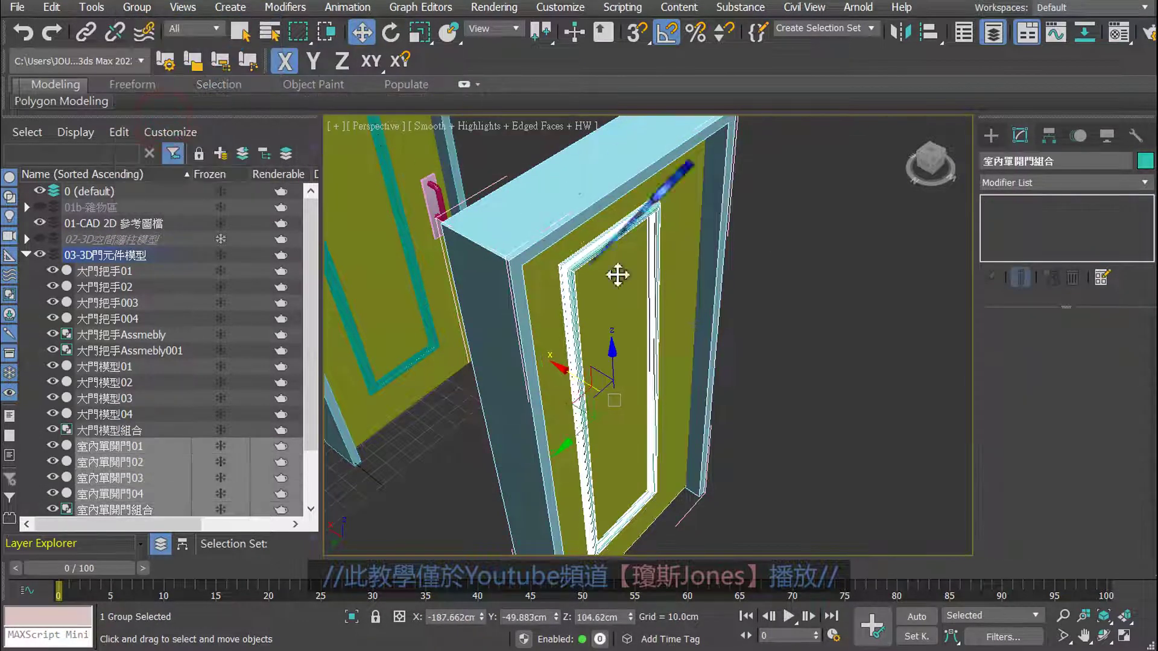
pyautogui.moveTo(620, 272)
pyautogui.keyDown('alt'); pyautogui.mouseDown(button='middle')
pyautogui.moveTo(656, 310)
pyautogui.moveTo(667, 305)
pyautogui.moveTo(632, 310)
pyautogui.moveTo(930, 324)
pyautogui.moveTo(880, 371)
pyautogui.moveTo(904, 329)
pyautogui.mouseUp(button='middle'); pyautogui.keyUp('alt')
pyautogui.click(930, 324)
pyautogui.moveTo(939, 307); pyautogui.dragTo(685, 400)
pyautogui.keyDown('alt'); pyautogui.moveTo(684, 401); pyautogui.dragTo(782, 425, button='middle'); pyautogui.keyUp('alt')
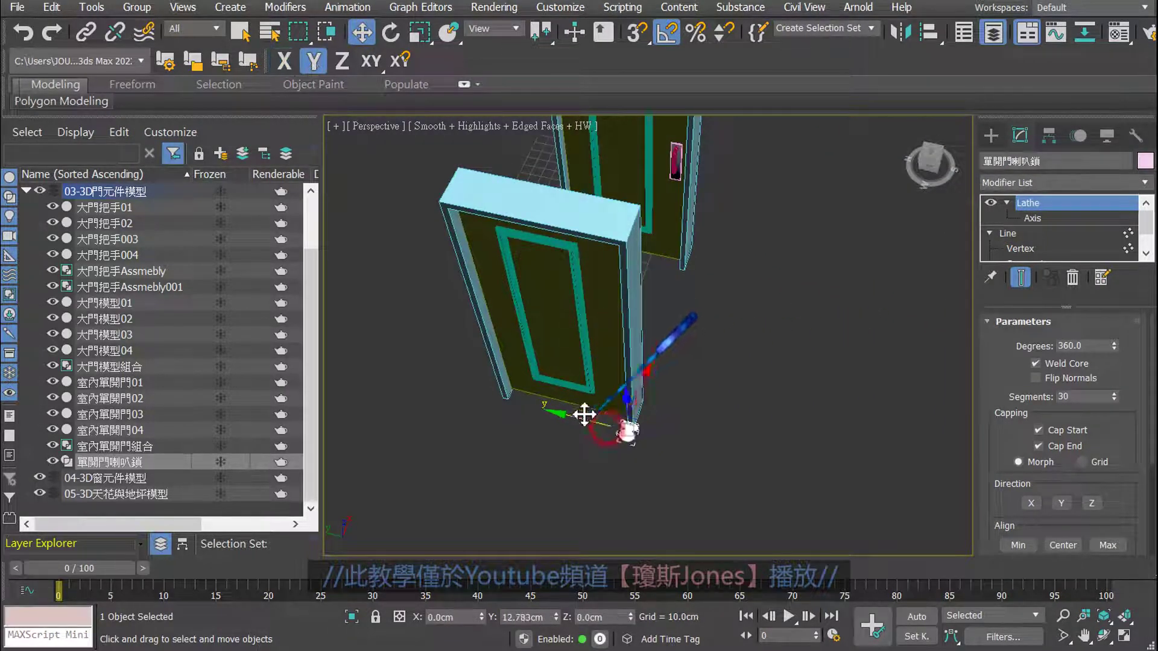
# - Move the doorknob along Y to the door's edge at −80.676 cm
pyautogui.moveTo(589, 409); pyautogui.dragTo(548, 396)
pyautogui.moveTo(549, 396)
pyautogui.keyDown('alt'); pyautogui.mouseDown(button='middle')
pyautogui.moveTo(653, 427)
pyautogui.moveTo(681, 418)
pyautogui.mouseUp(button='middle'); pyautogui.keyUp('alt')
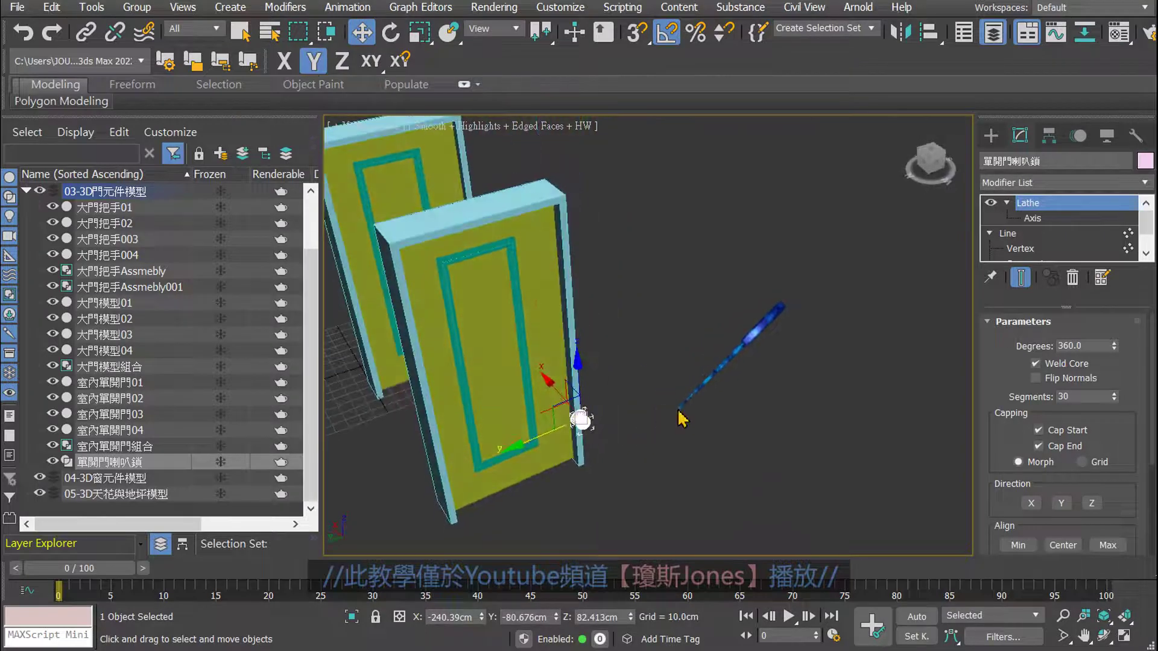
pyautogui.moveTo(608, 336)
pyautogui.keyDown('alt'); pyautogui.mouseDown(button='middle')
pyautogui.moveTo(660, 349)
pyautogui.moveTo(686, 387)
pyautogui.mouseUp(button='middle'); pyautogui.keyUp('alt')
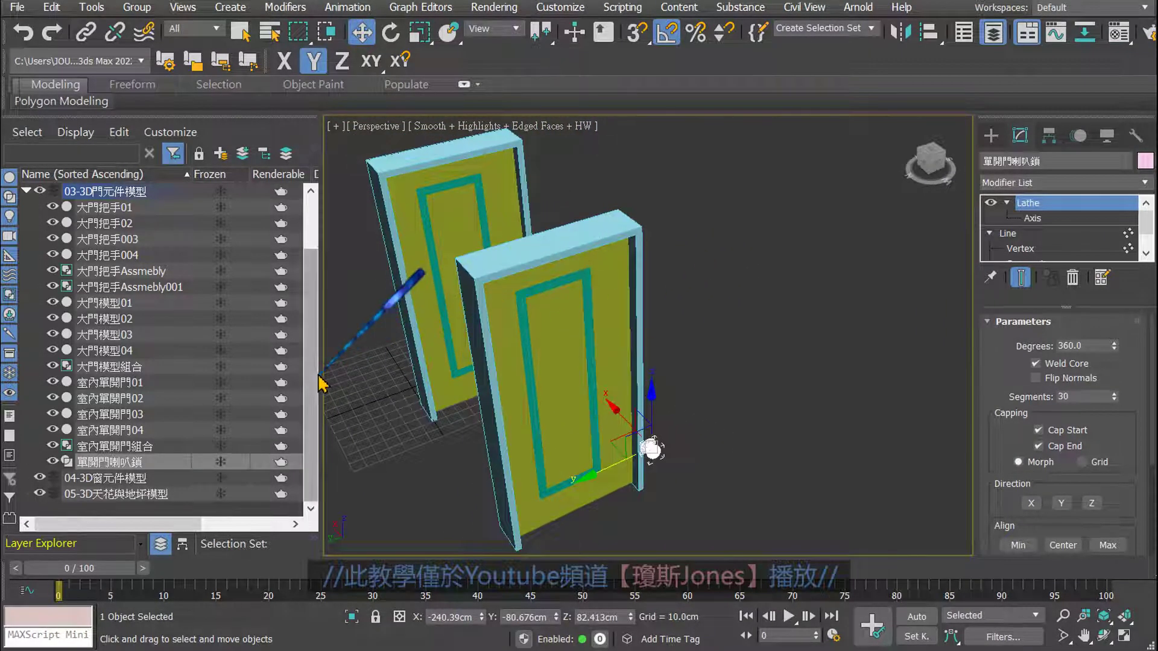
pyautogui.scroll(2, 315, 338)
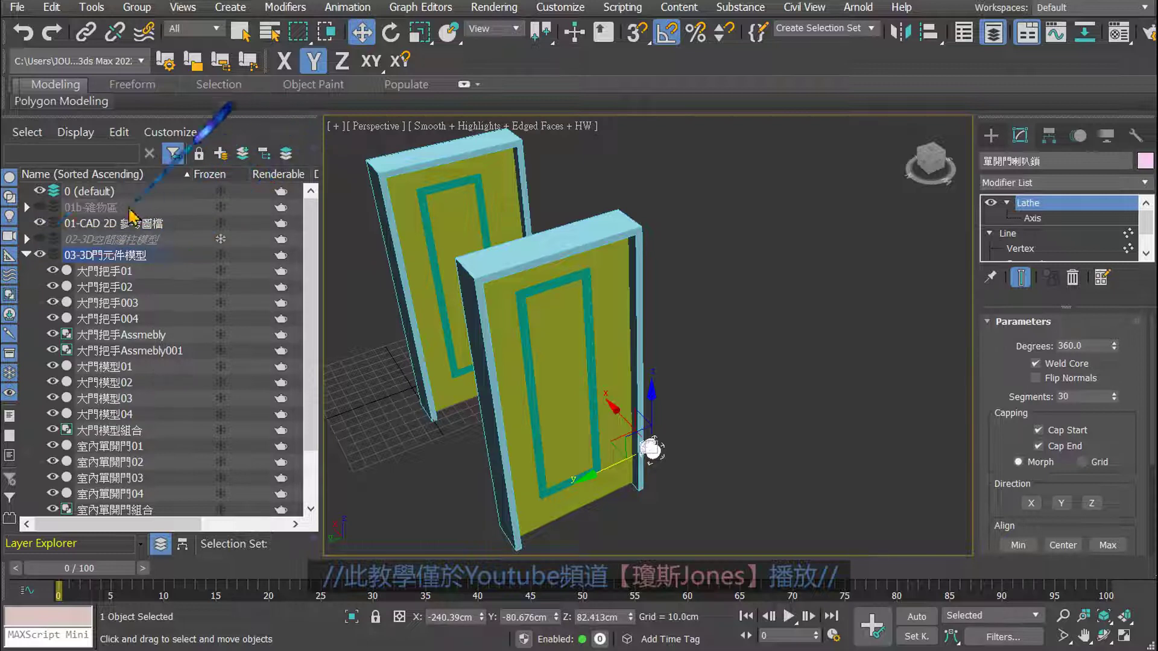
# - Unhide the walls and columns layer and orbit around the door
pyautogui.click(39, 239)
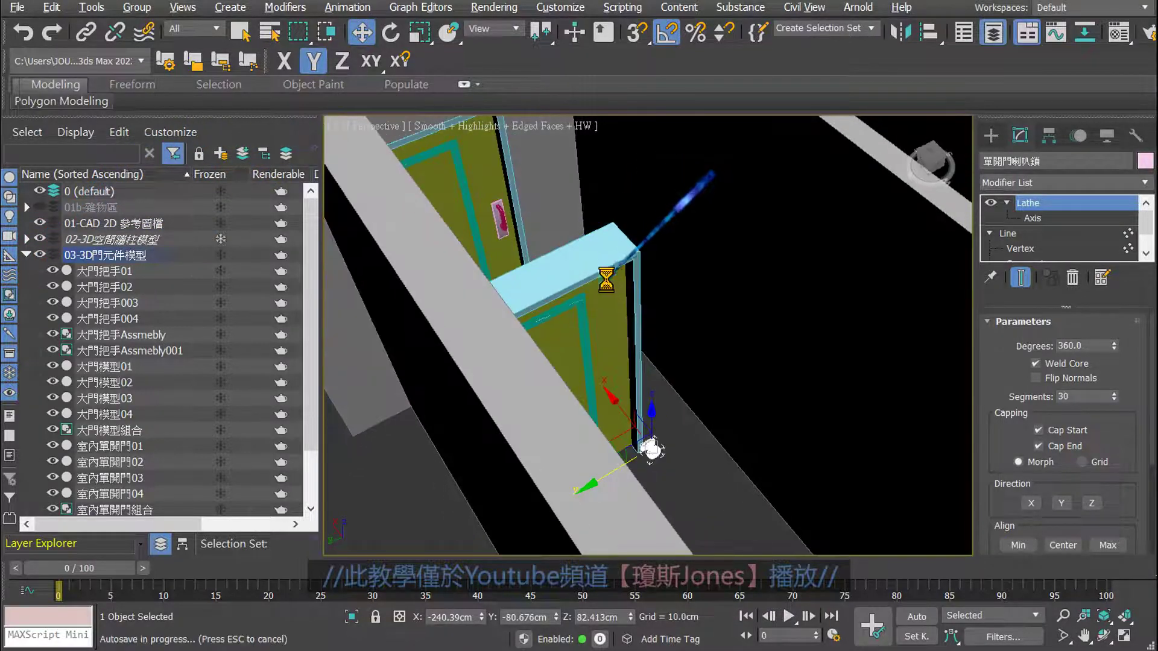
pyautogui.moveTo(606, 279)
pyautogui.keyDown('alt'); pyautogui.mouseDown(button='middle')
pyautogui.moveTo(605, 328)
pyautogui.moveTo(627, 320)
pyautogui.moveTo(562, 285)
pyautogui.moveTo(546, 311)
pyautogui.moveTo(558, 291)
pyautogui.moveTo(535, 416)
pyautogui.mouseUp(button='middle'); pyautogui.keyUp('alt')
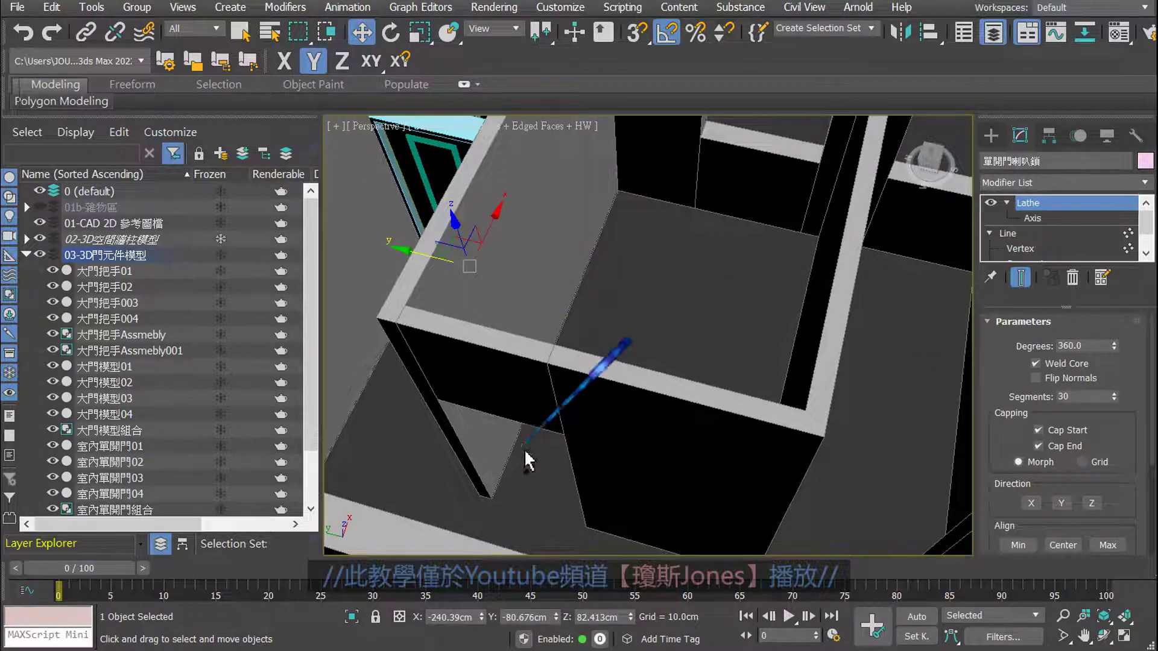
pyautogui.moveTo(513, 429); pyautogui.dragTo(578, 352)
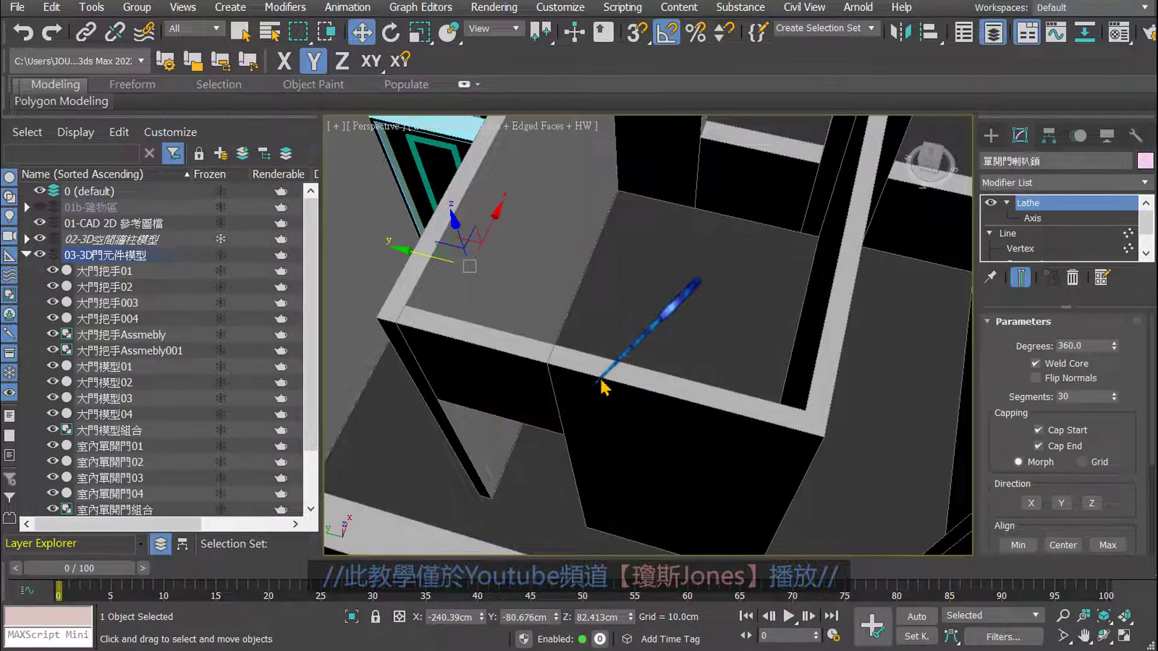
pyautogui.keyDown('alt'); pyautogui.moveTo(609, 338); pyautogui.dragTo(588, 403, button='middle'); pyautogui.keyUp('alt')
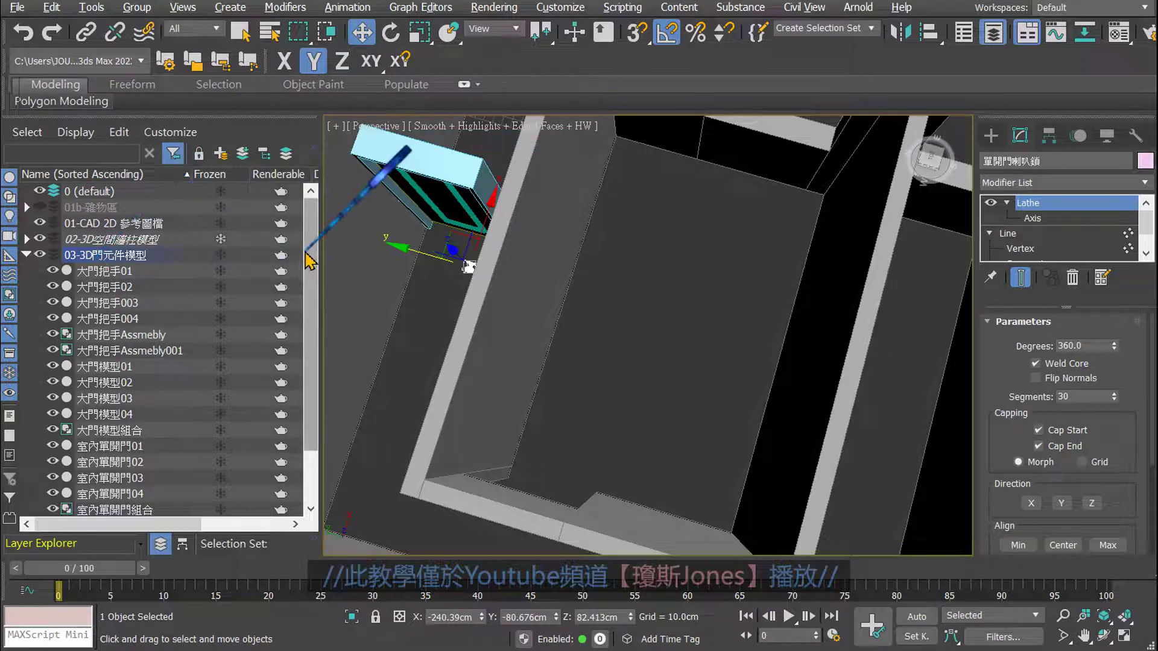
pyautogui.scroll(-1, 315, 311)
pyautogui.scroll(-1, 315, 311)
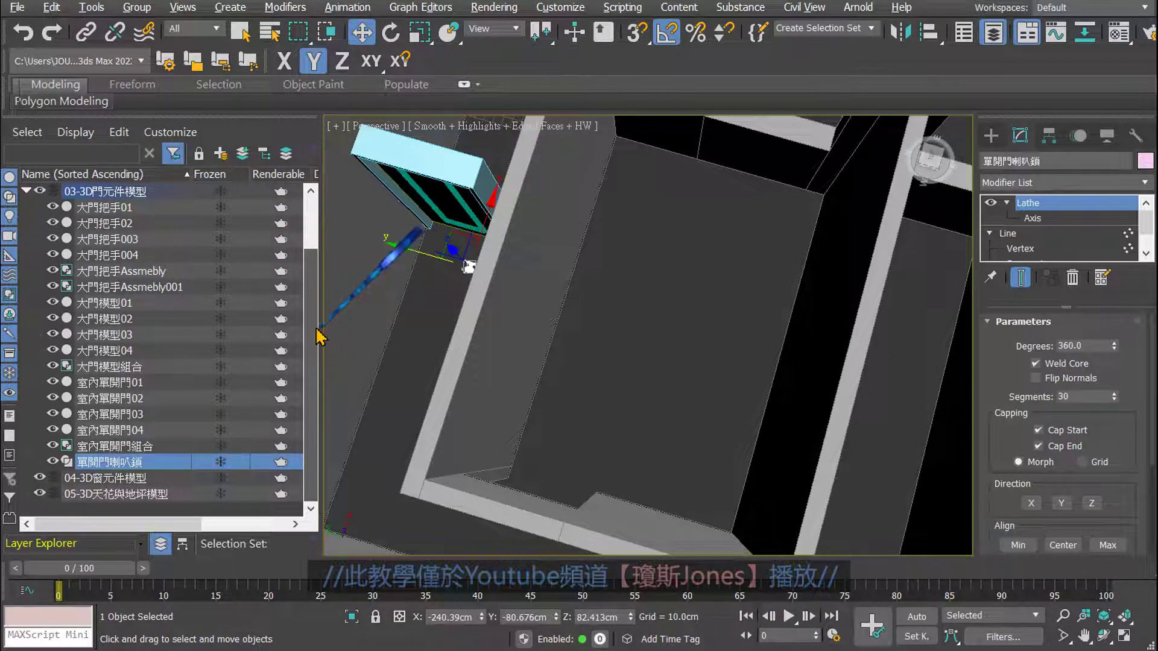
pyautogui.scroll(2, 311, 302)
pyautogui.scroll(2, 307, 241)
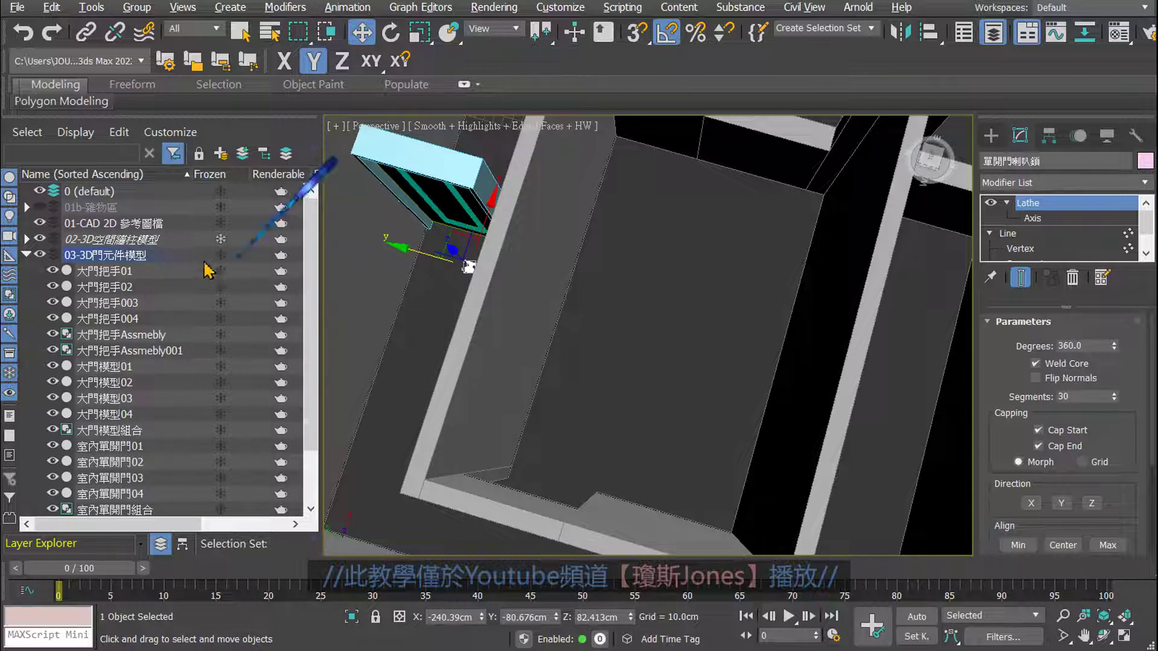
# - Deselect the doorknob, navigate around the room, and select the 室內單開門組合 door group
pyautogui.click(124, 223)
pyautogui.scroll(-3, 499, 405)
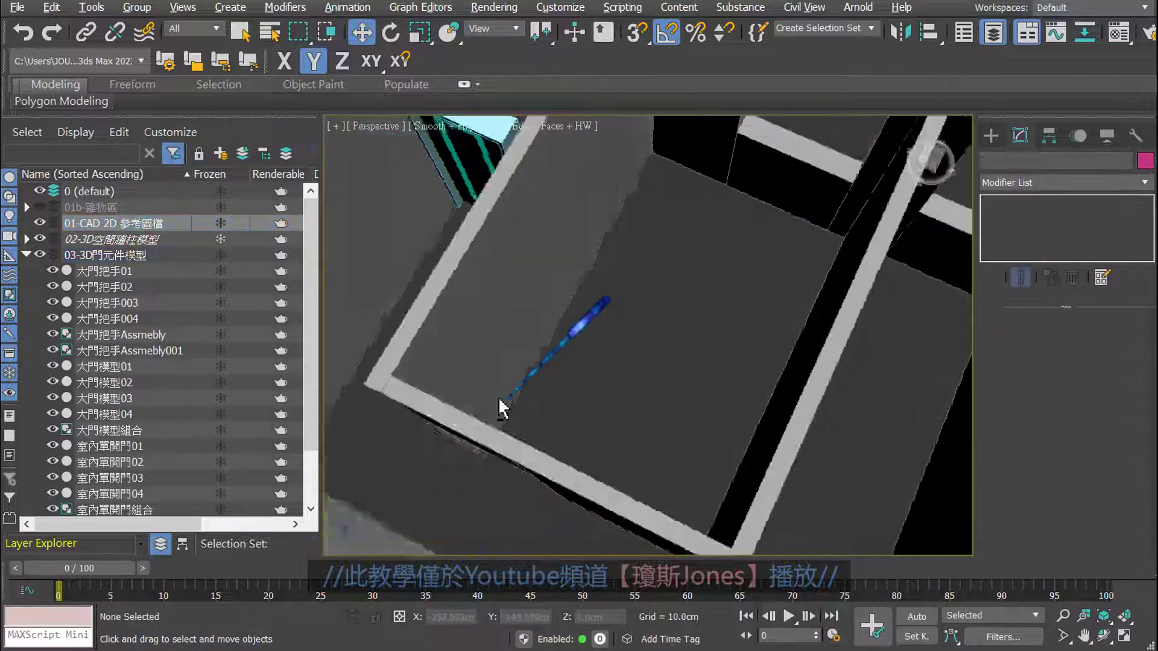
pyautogui.scroll(-3, 525, 331)
pyautogui.scroll(-3, 576, 337)
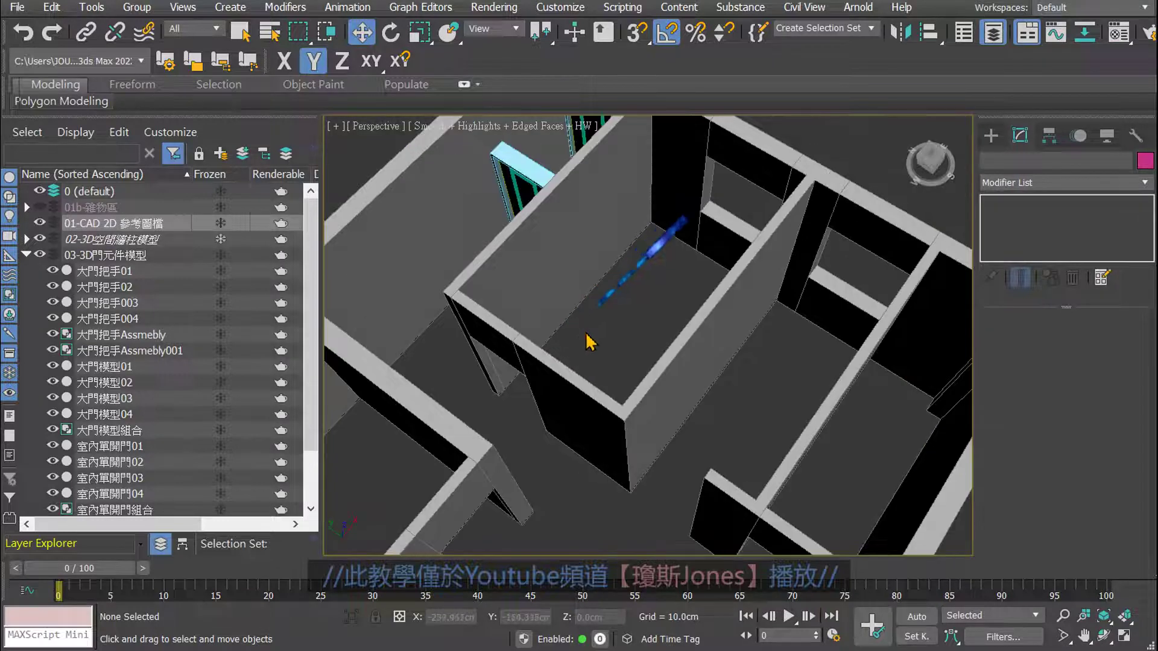
pyautogui.scroll(5, 548, 323)
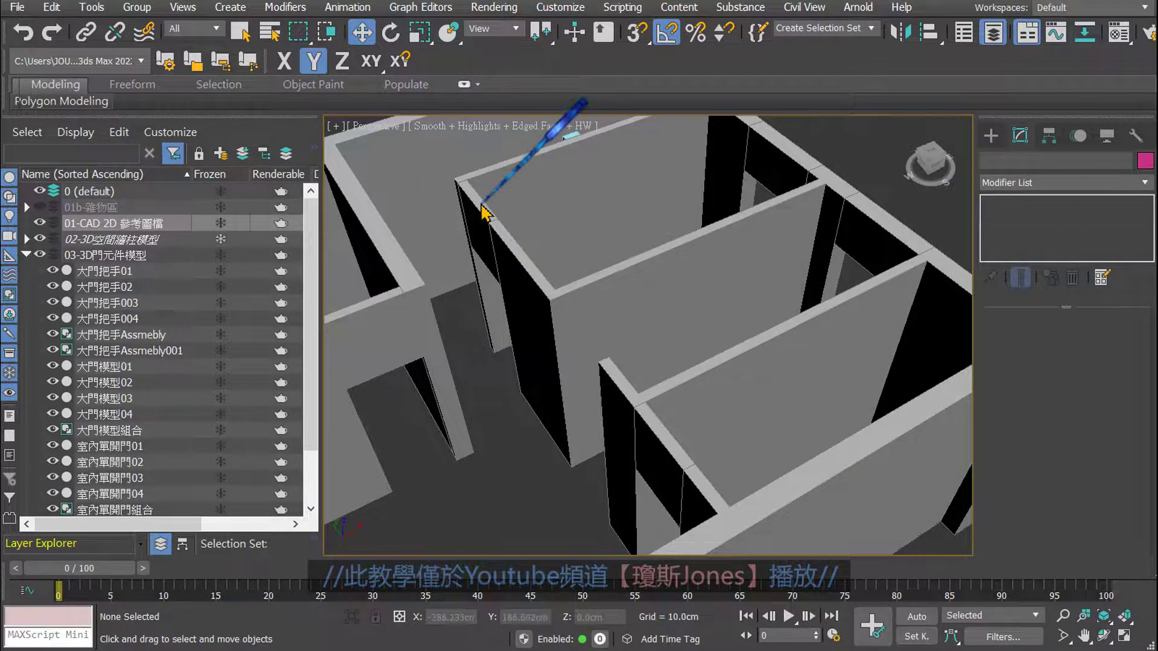
pyautogui.scroll(-4, 522, 248)
pyautogui.scroll(1, 603, 326)
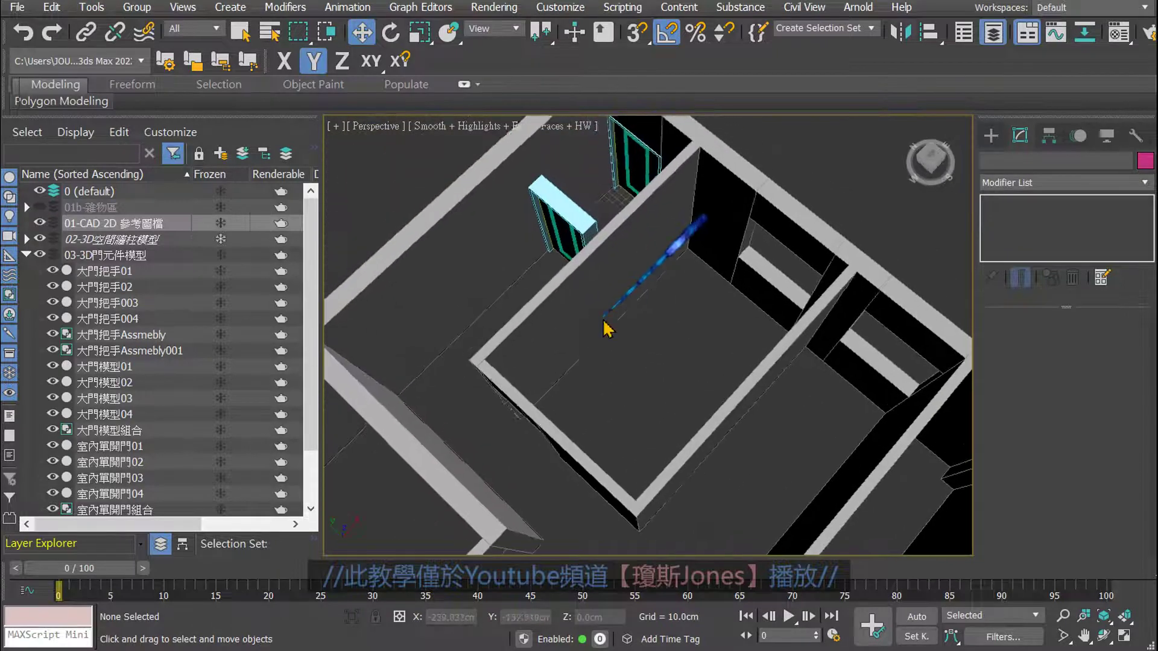
pyautogui.scroll(5, 621, 360)
pyautogui.moveTo(676, 357)
pyautogui.keyDown('alt'); pyautogui.mouseDown(button='middle')
pyautogui.moveTo(569, 388)
pyautogui.moveTo(547, 423)
pyautogui.mouseUp(button='middle'); pyautogui.keyUp('alt')
pyautogui.moveTo(543, 386); pyautogui.dragTo(514, 476)
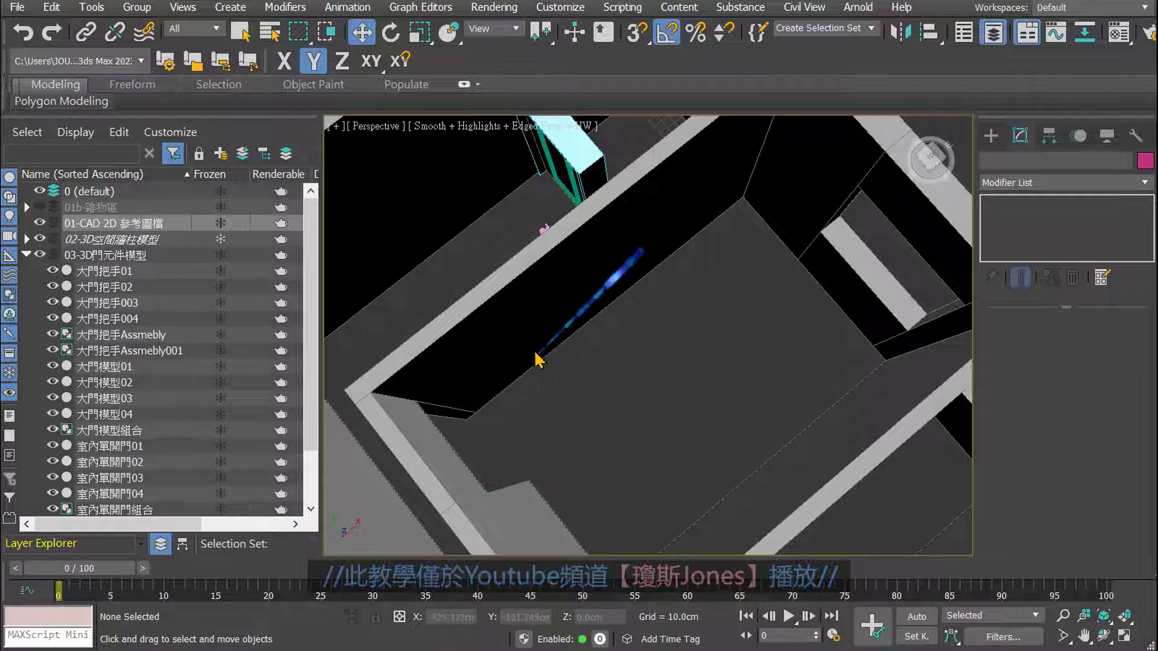
pyautogui.moveTo(561, 274)
pyautogui.keyDown('alt'); pyautogui.mouseDown(button='middle')
pyautogui.moveTo(582, 336)
pyautogui.moveTo(556, 329)
pyautogui.moveTo(513, 245)
pyautogui.mouseUp(button='middle'); pyautogui.keyUp('alt')
pyautogui.click(513, 244)
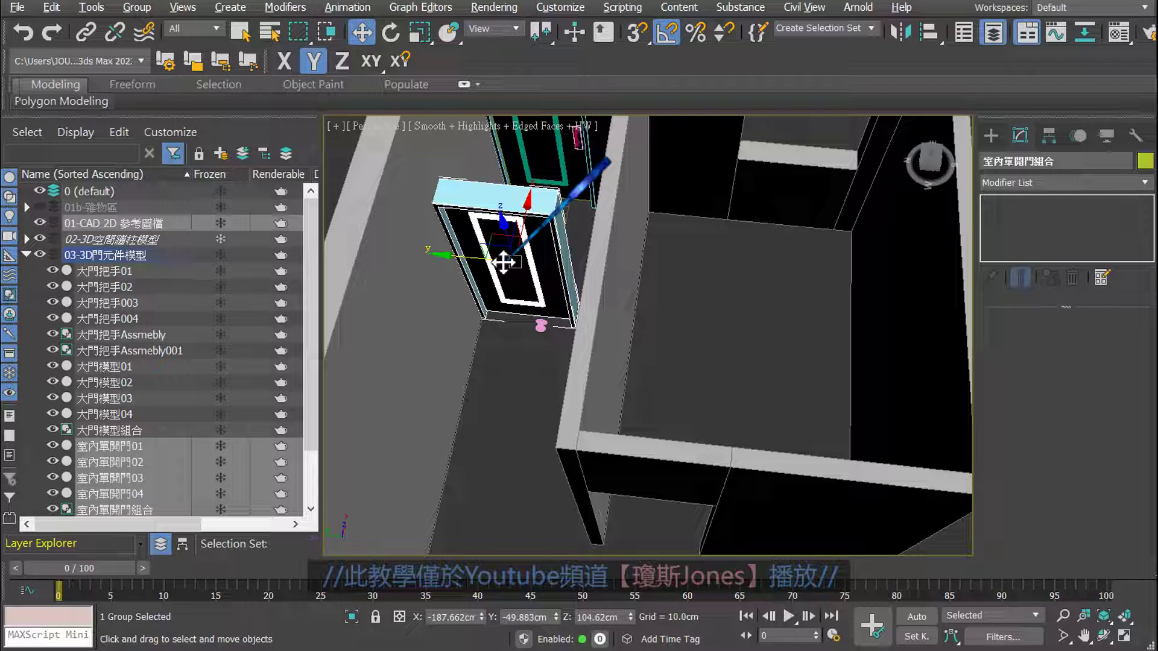
# - Maximize the Top view and pan the plan to the door area
pyautogui.hotkey('alt', 'w')
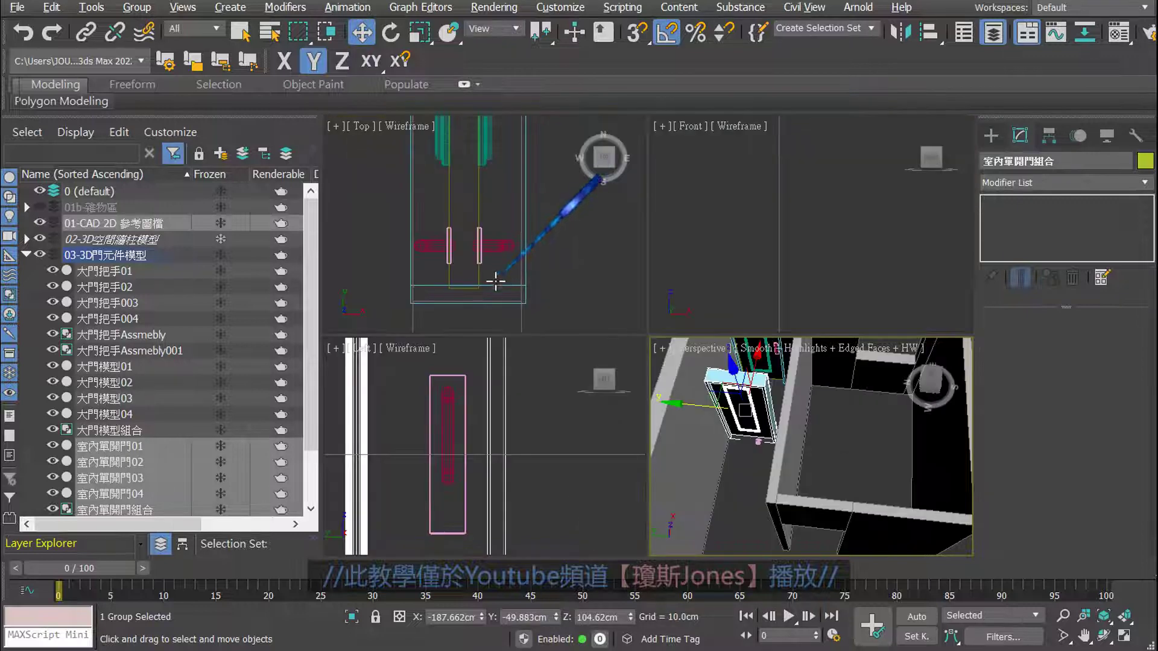
pyautogui.click(567, 268)
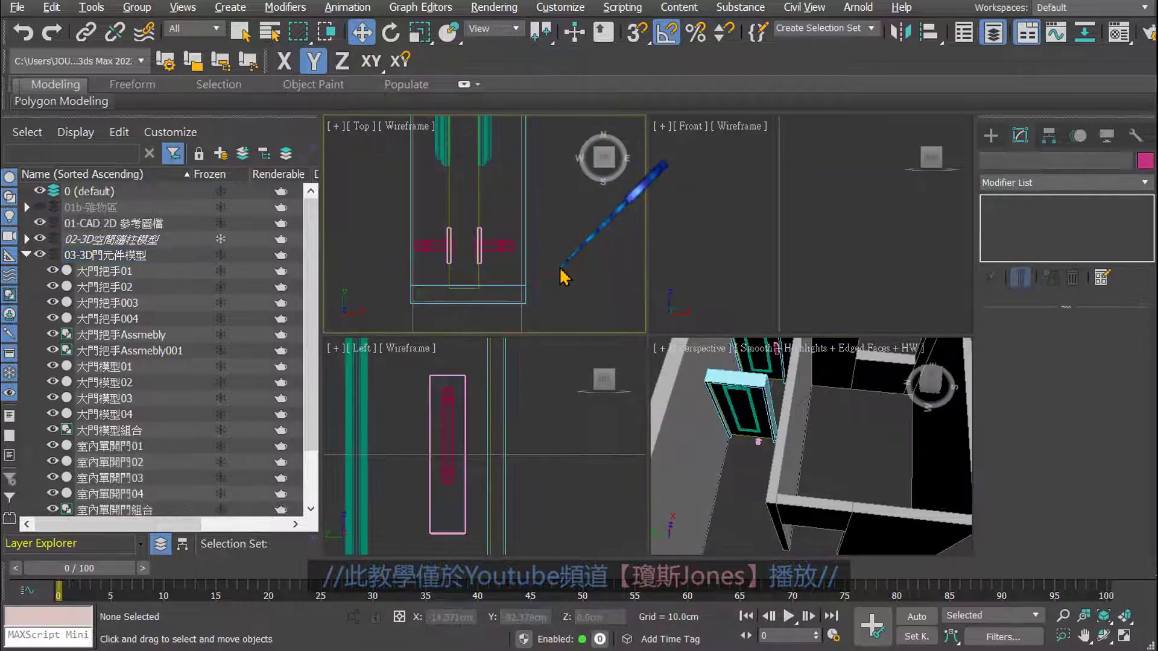
pyautogui.hotkey('alt', 'w')
pyautogui.scroll(-3, 573, 289)
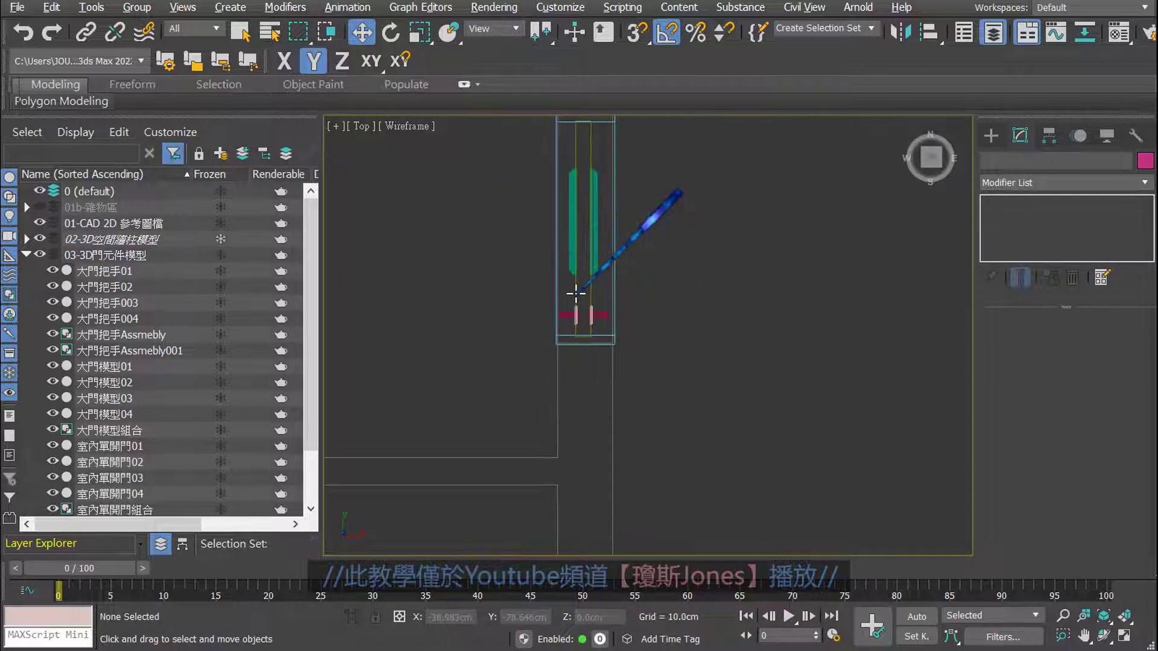
pyautogui.scroll(-2, 573, 297)
pyautogui.moveTo(551, 304); pyautogui.dragTo(725, 253, button='middle')
# - Move the door group into the wall's doorway opening at X −415.644, Y −208.004 cm
pyautogui.click(661, 290)
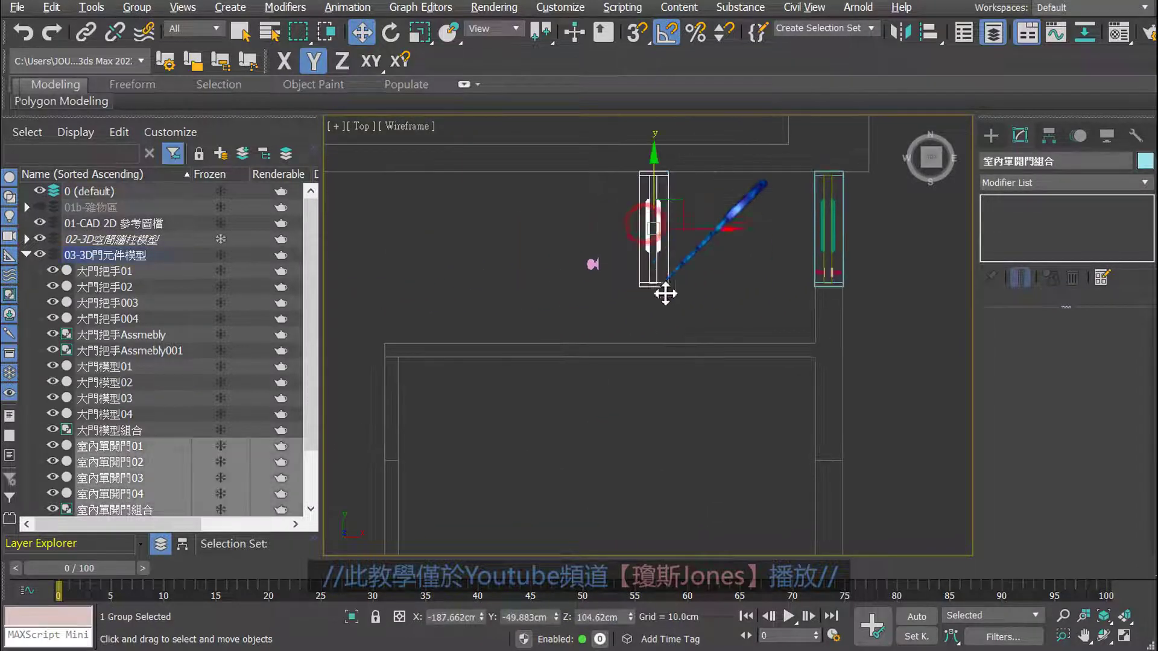
pyautogui.moveTo(664, 292); pyautogui.dragTo(690, 261, button='middle')
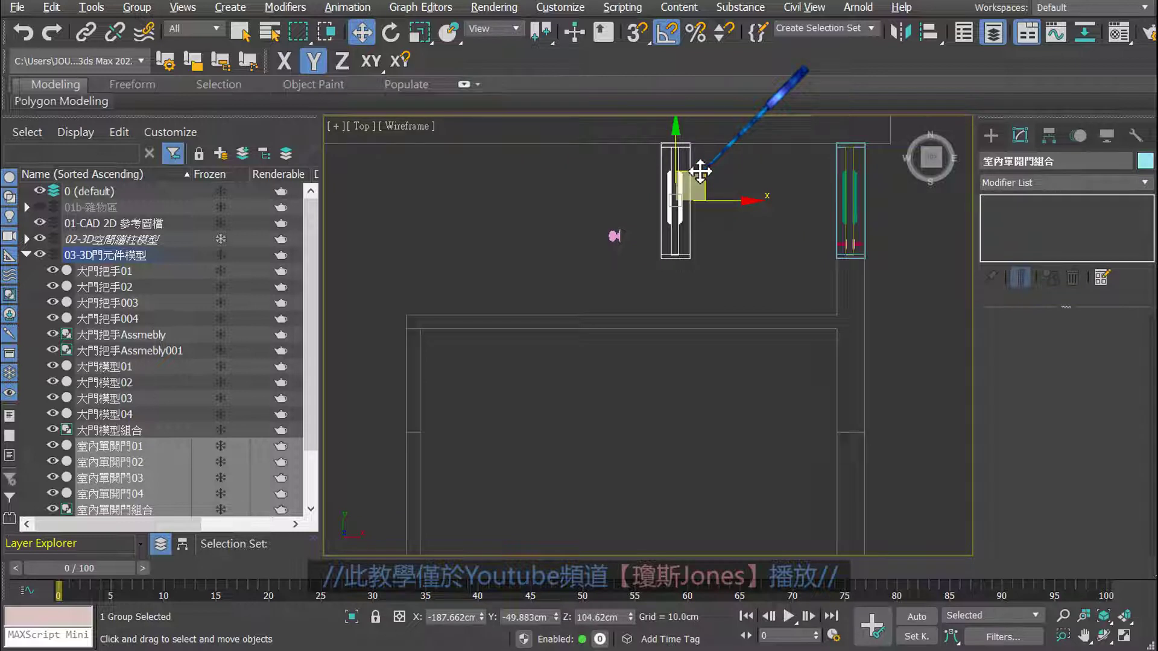
pyautogui.moveTo(700, 171); pyautogui.dragTo(446, 350)
pyautogui.scroll(2, 447, 350)
pyautogui.moveTo(428, 371)
pyautogui.mouseDown(button='middle')
pyautogui.moveTo(554, 353)
pyautogui.moveTo(570, 339)
pyautogui.mouseUp(button='middle')
pyautogui.moveTo(548, 346); pyautogui.dragTo(562, 324)
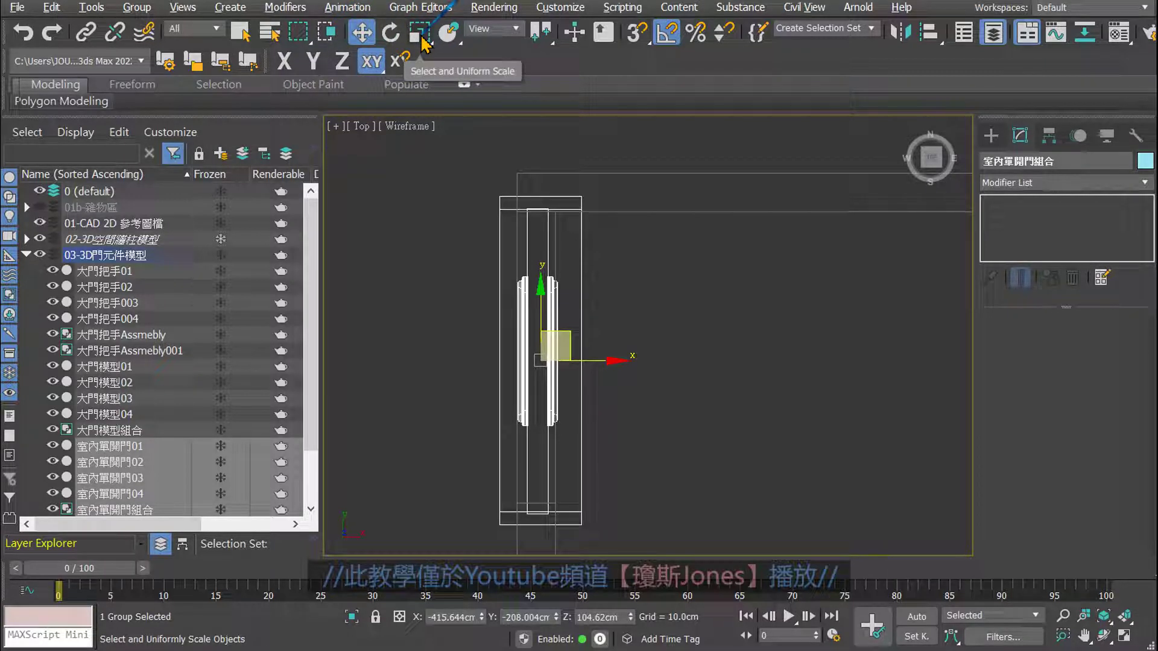
# - Scale the door group to 90% along Y and nudge it slightly up along Y
pyautogui.click(420, 33)
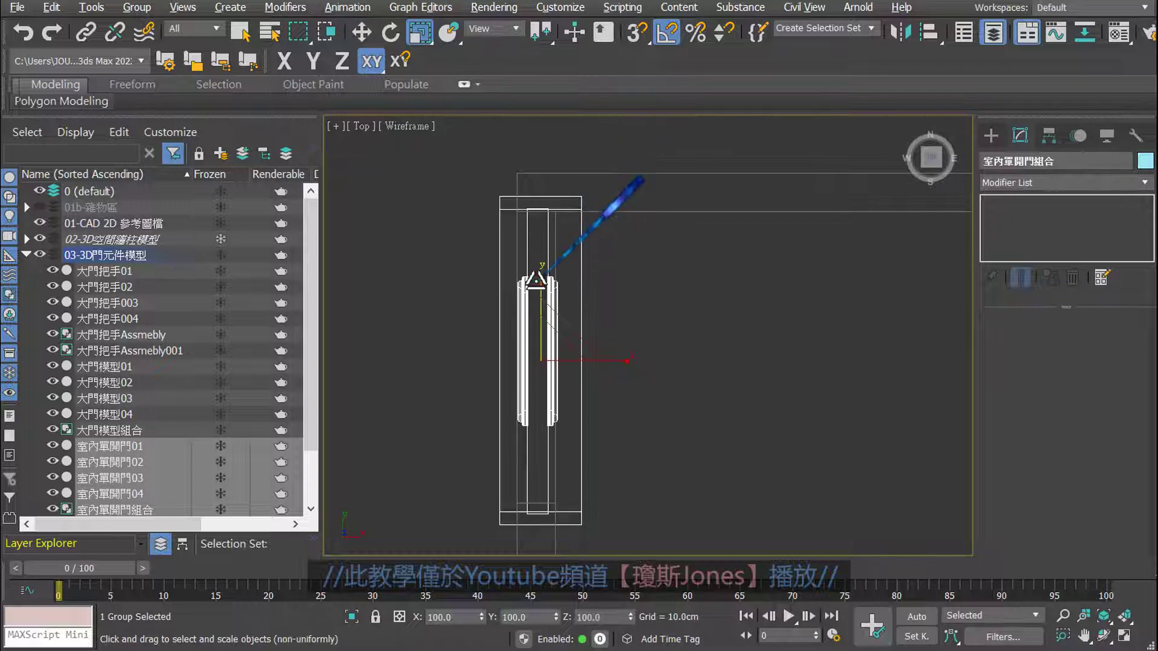
pyautogui.moveTo(542, 278); pyautogui.dragTo(536, 283)
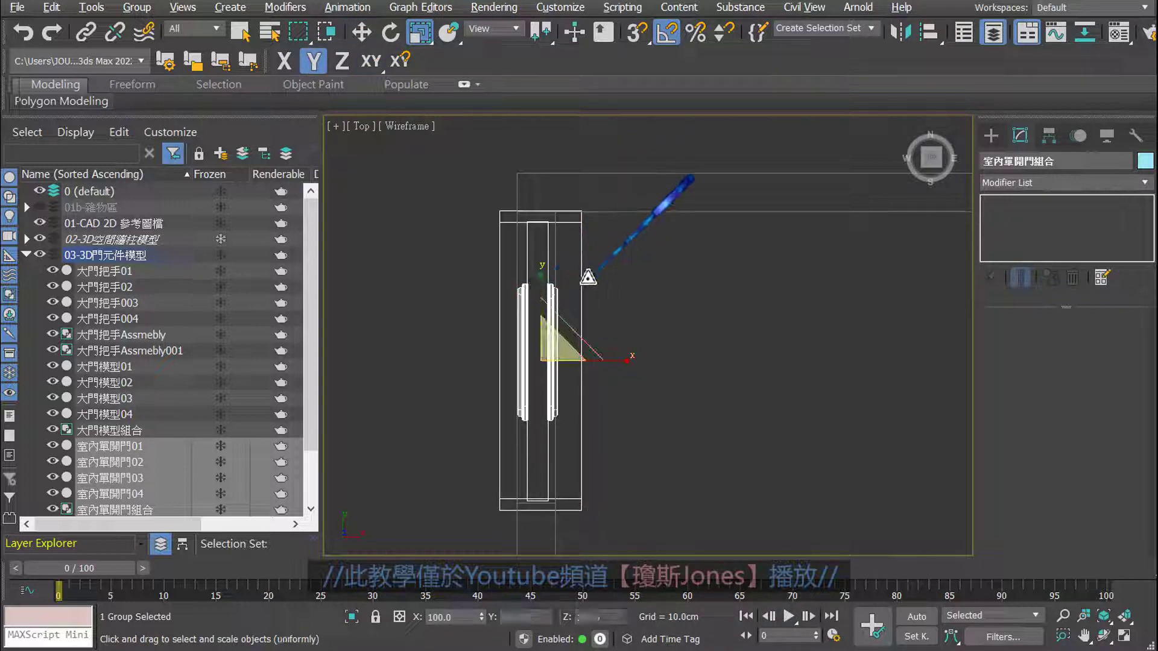
pyautogui.moveTo(588, 277); pyautogui.dragTo(572, 283)
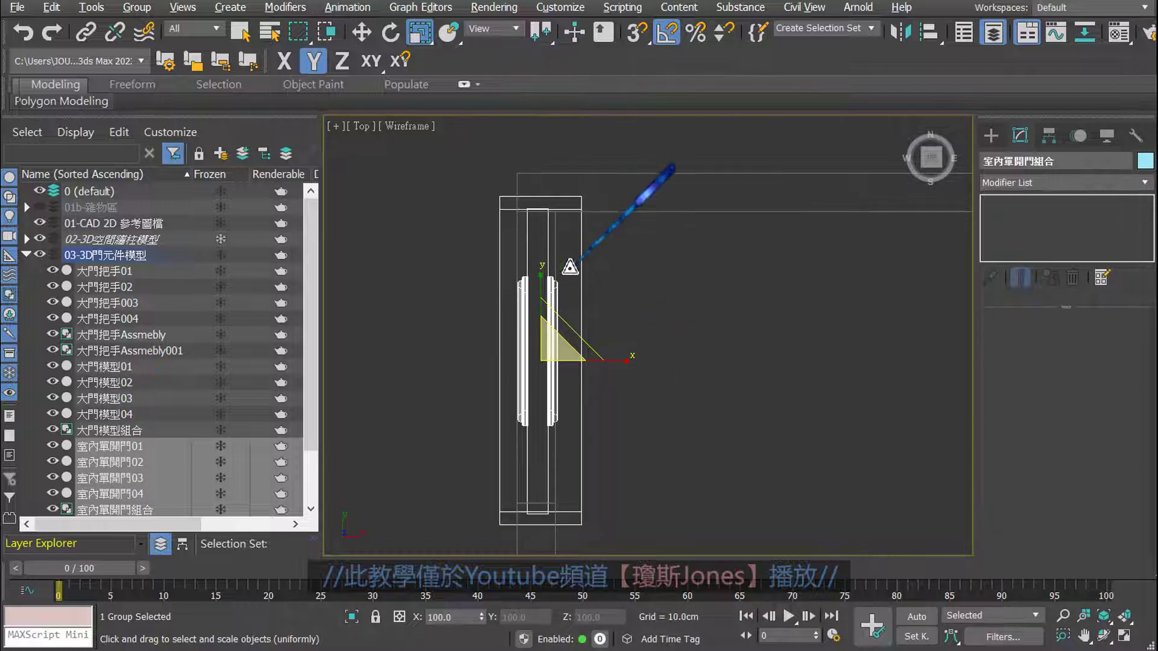
pyautogui.moveTo(539, 269)
pyautogui.mouseDown()
pyautogui.moveTo(539, 278)
pyautogui.moveTo(541, 268)
pyautogui.mouseUp()
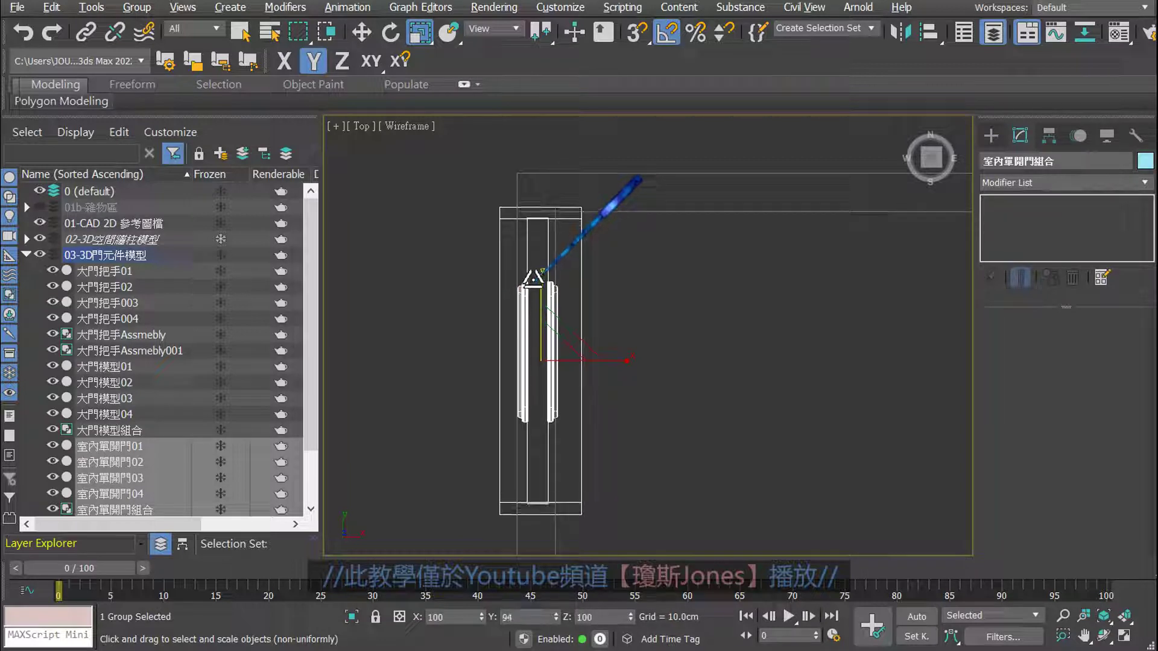
pyautogui.click(360, 32)
pyautogui.moveTo(540, 312); pyautogui.dragTo(539, 308)
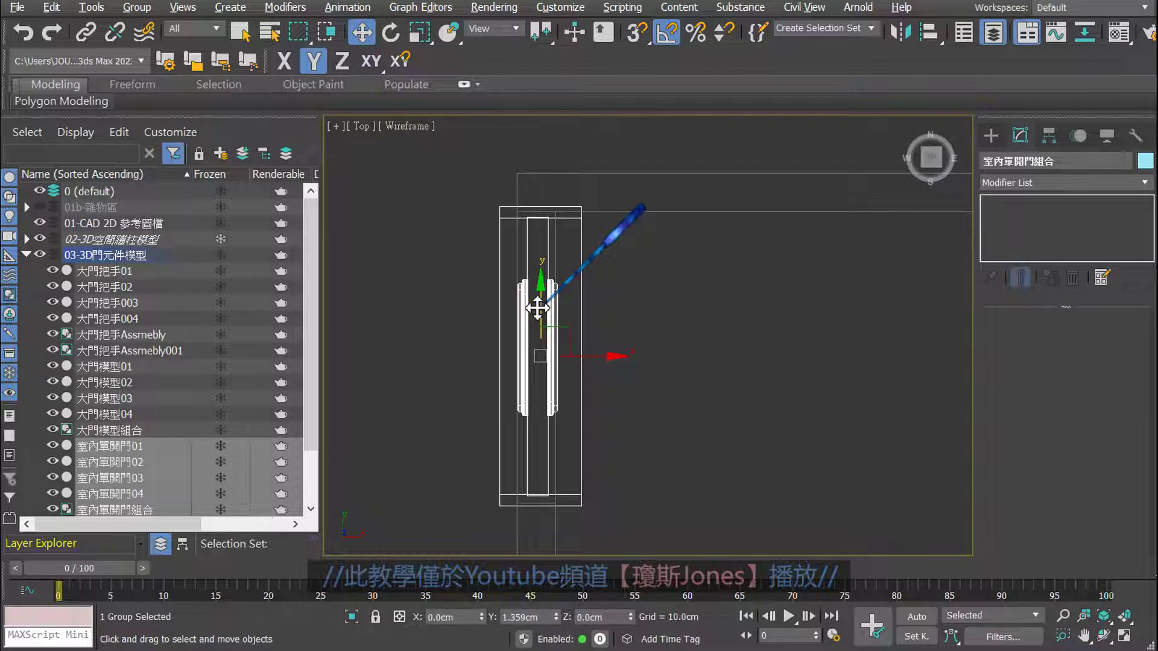
# - Drop an X-scale attempt and nudge the door group to X −415.824, Y −206.645 cm
pyautogui.click(419, 37)
pyautogui.moveTo(641, 356); pyautogui.dragTo(588, 344)
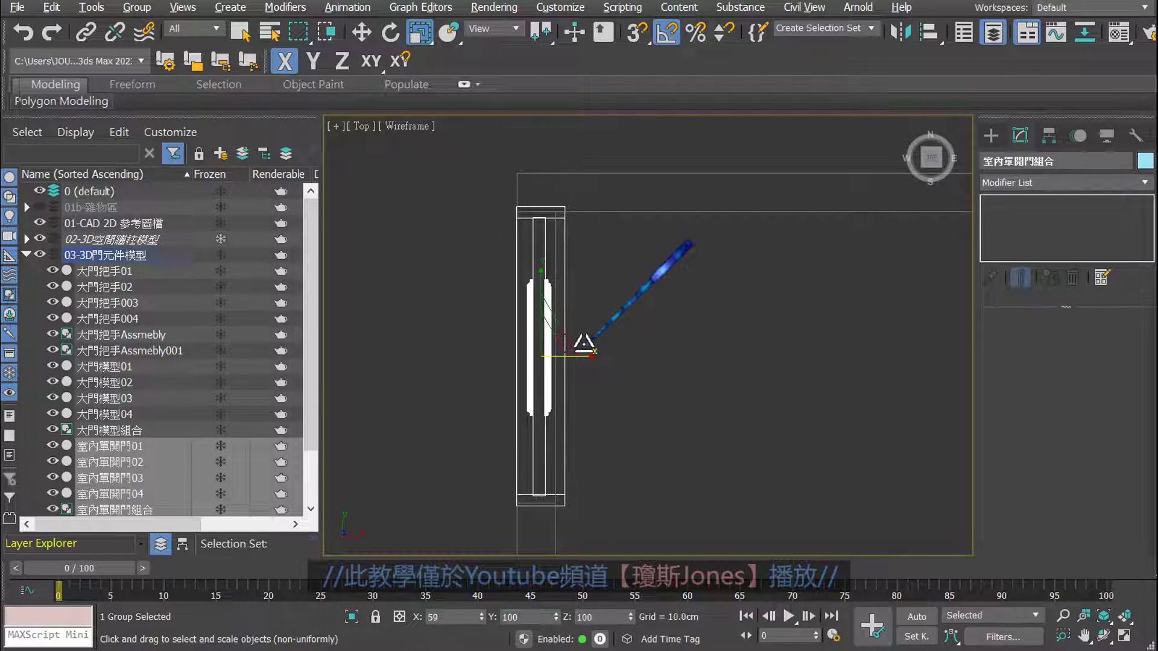
pyautogui.moveTo(589, 344); pyautogui.dragTo(591, 338)
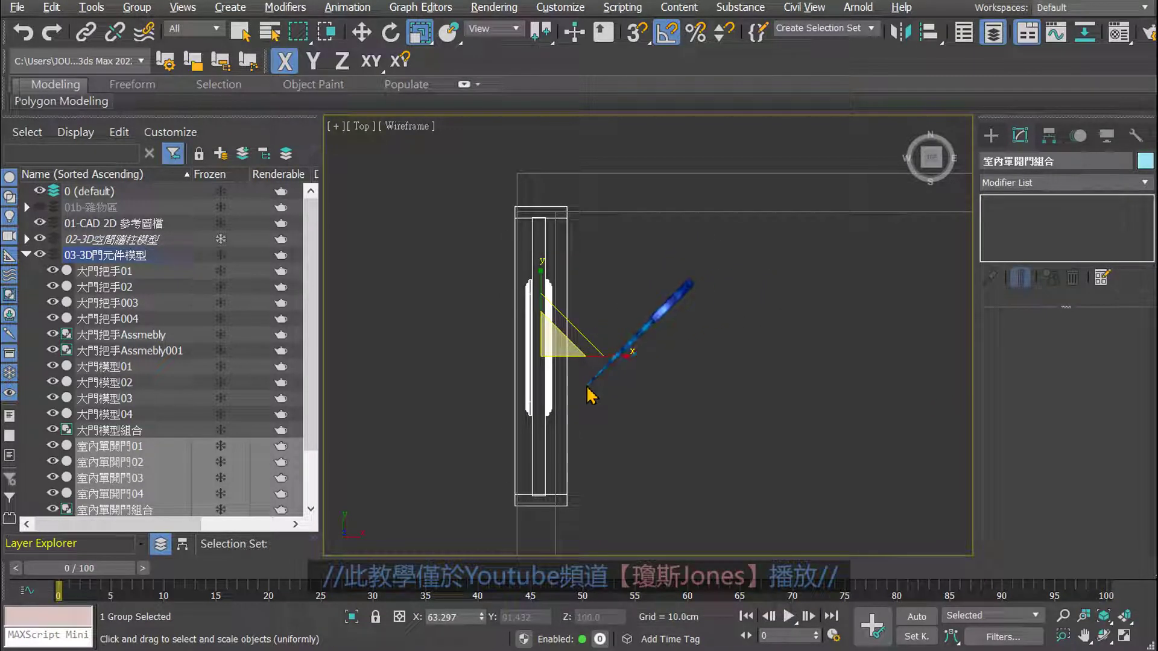
pyautogui.click(24, 32)
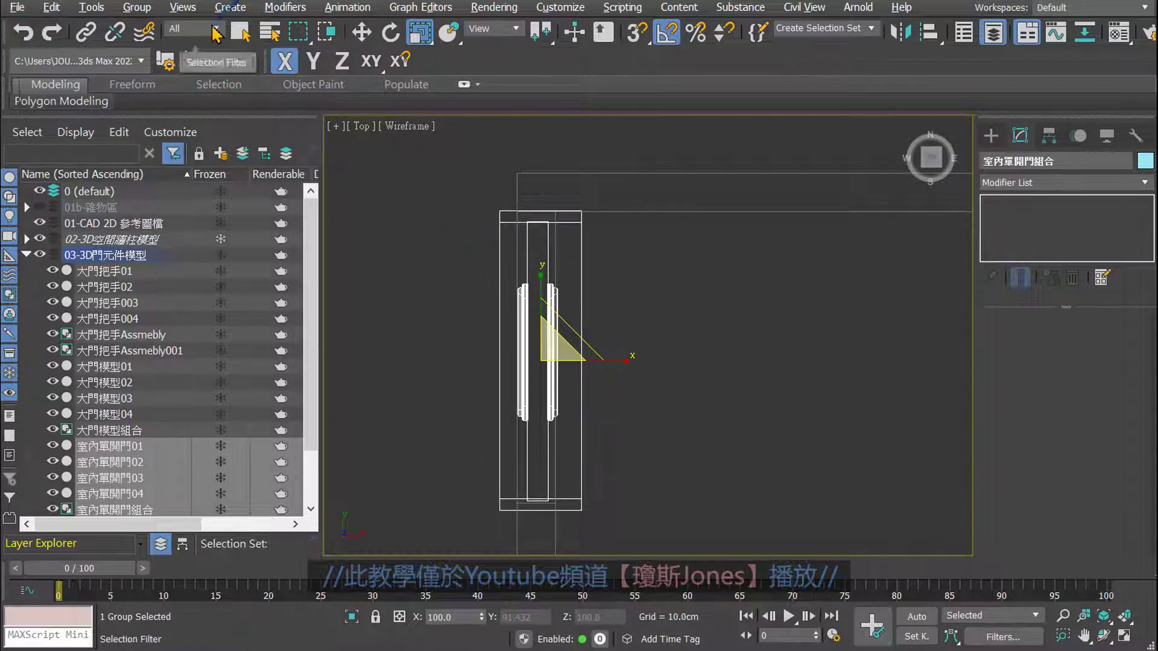
pyautogui.click(361, 32)
pyautogui.moveTo(538, 301); pyautogui.dragTo(533, 299)
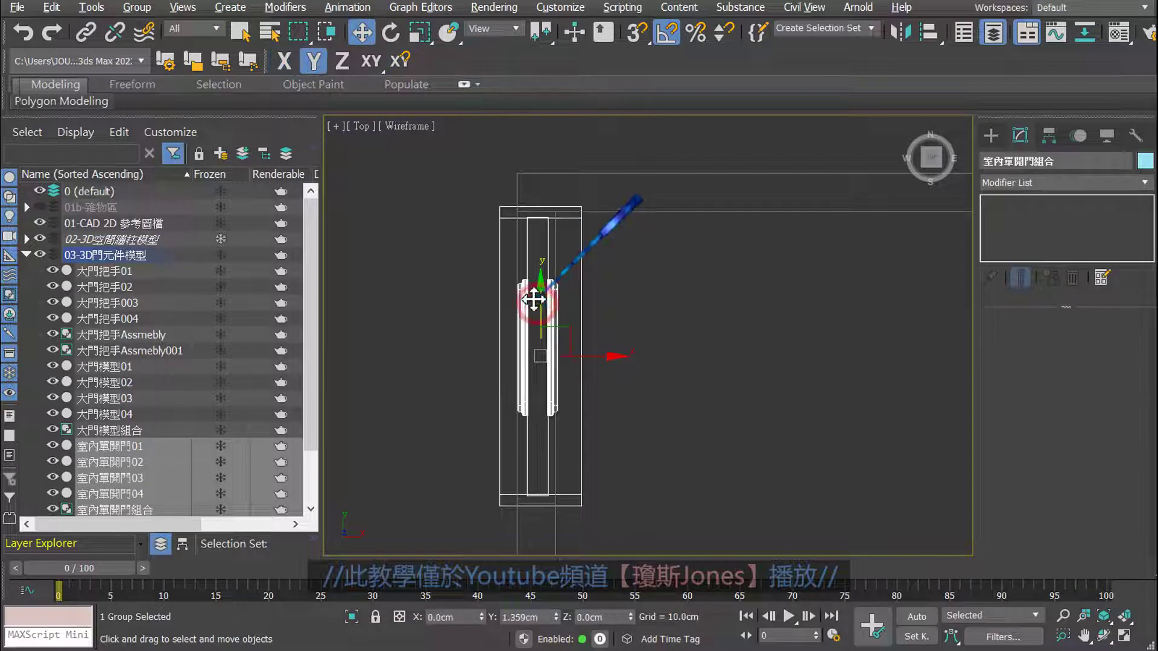
pyautogui.moveTo(600, 351); pyautogui.dragTo(606, 352)
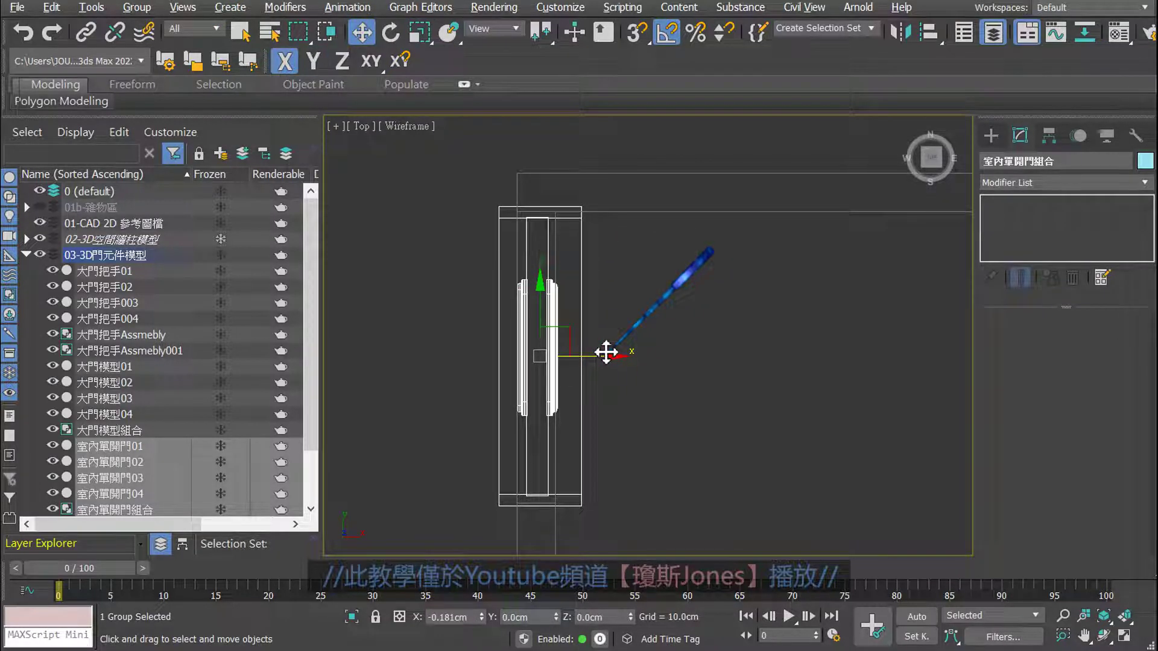
pyautogui.moveTo(606, 352); pyautogui.dragTo(601, 356)
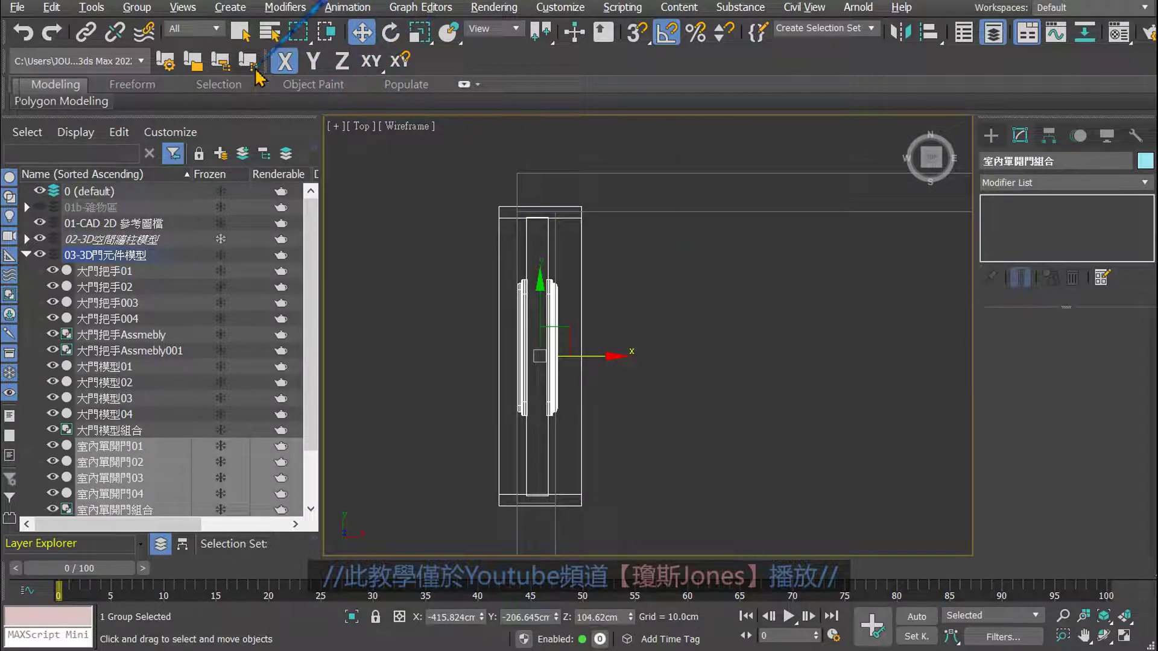
# - Open the door group and select its member 室內單開門03
pyautogui.click(136, 8)
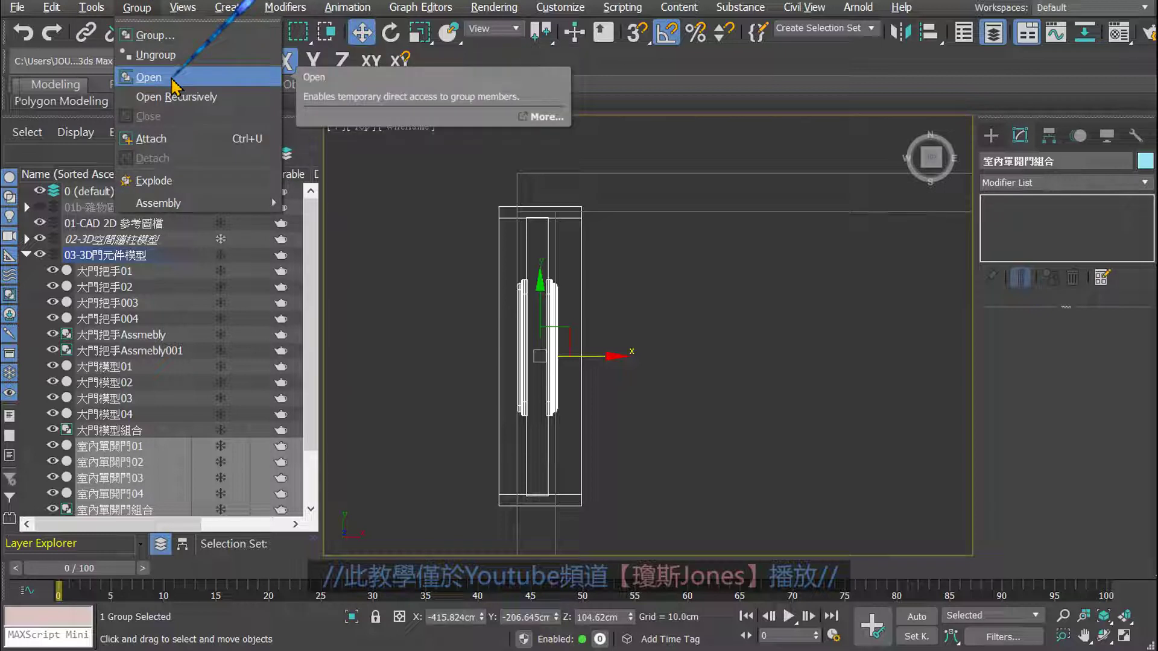
pyautogui.click(173, 77)
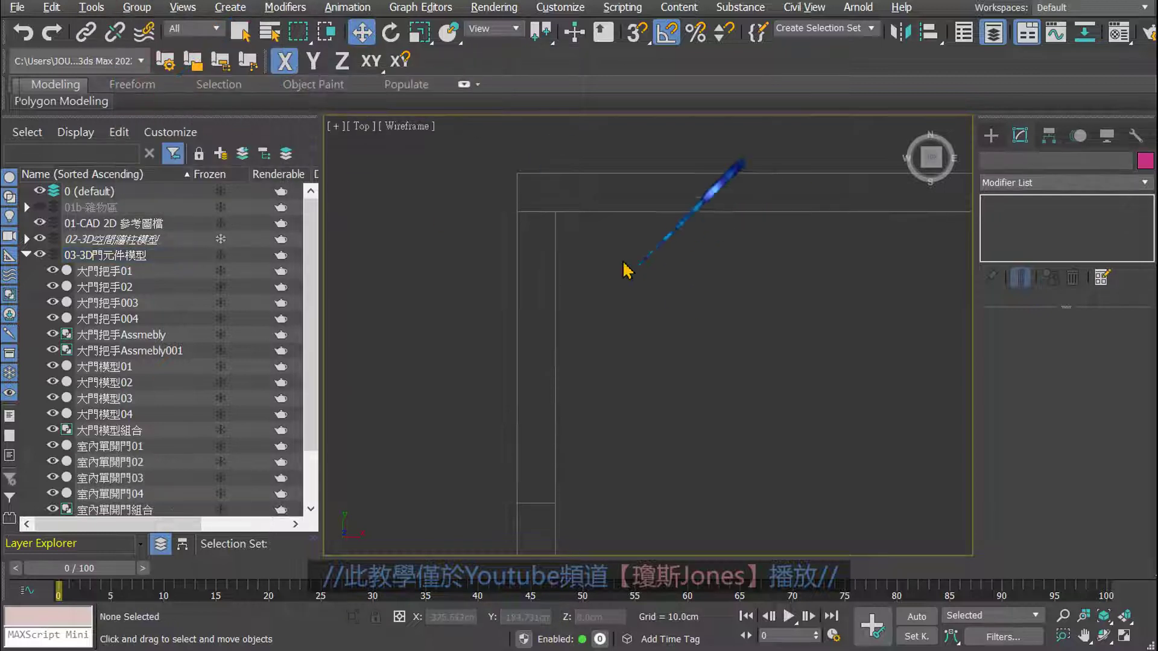
pyautogui.click(606, 284)
pyautogui.scroll(3, 572, 261)
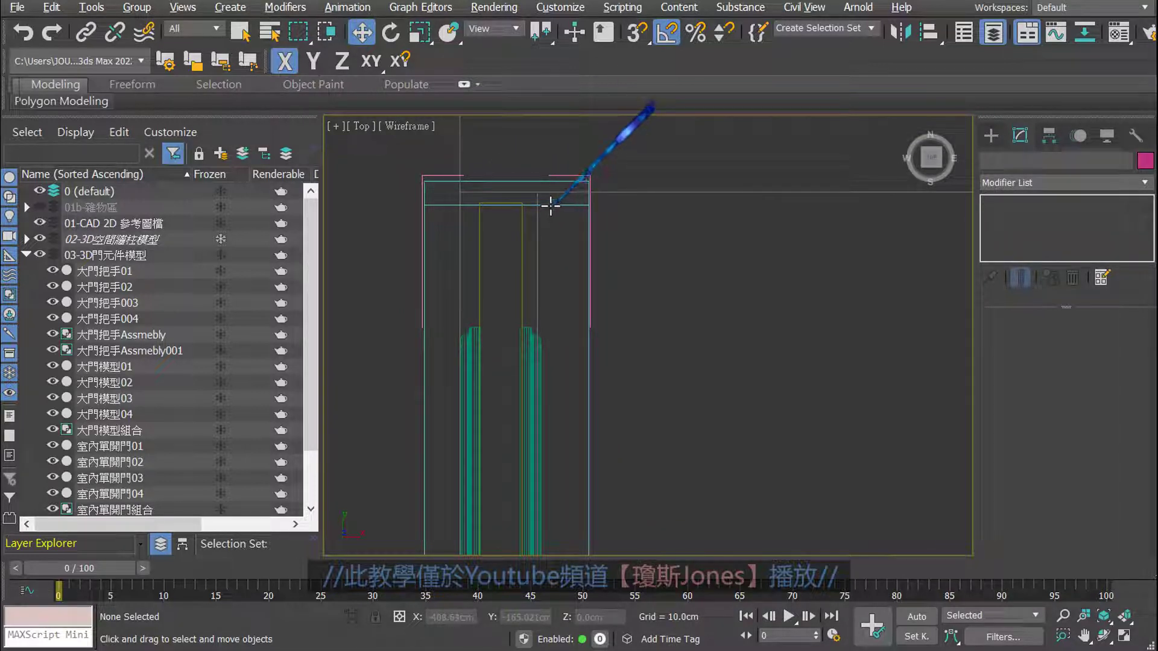
pyautogui.click(550, 207)
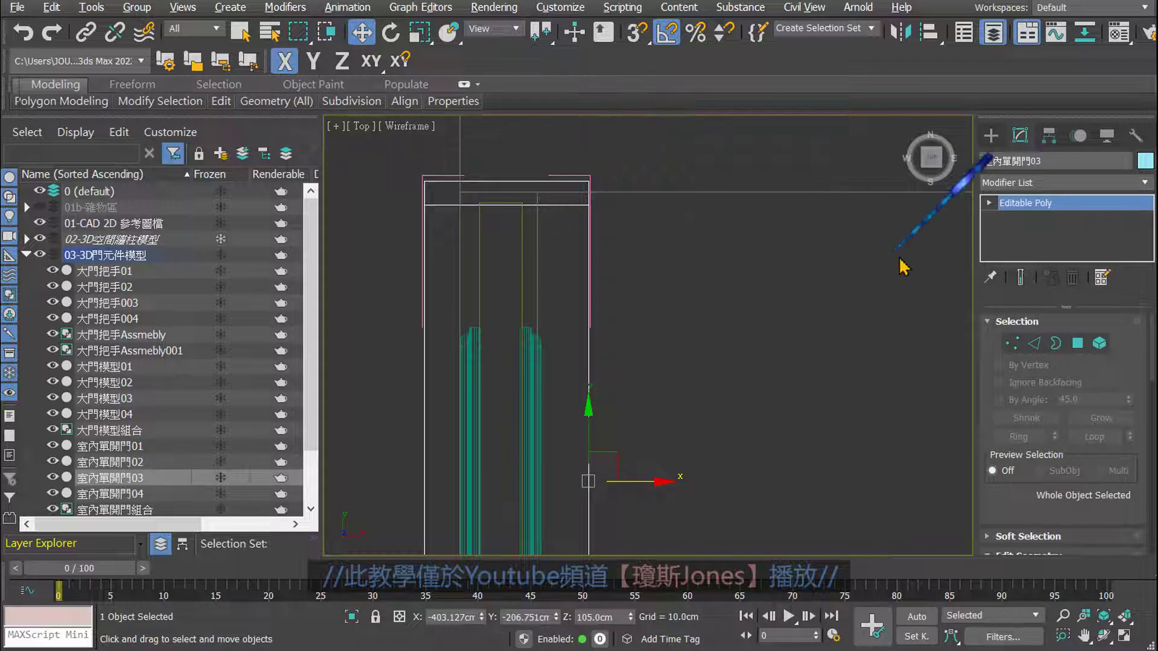
# - At Vertex level, move 室內單開門03's top vertices slightly along Y
pyautogui.click(989, 203)
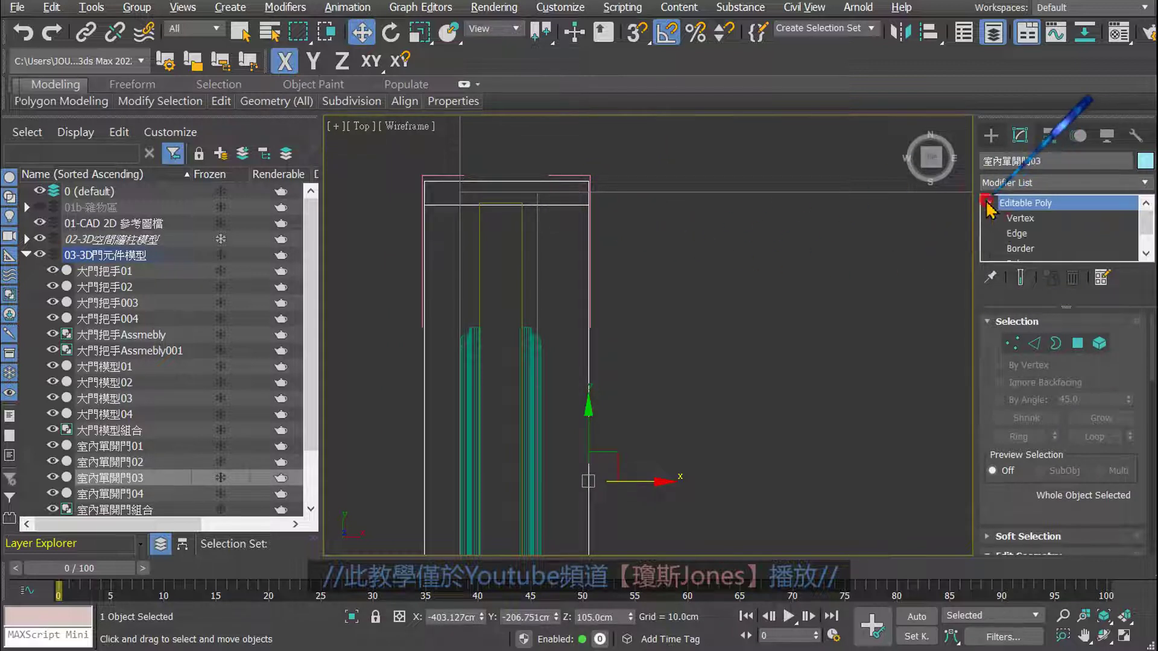
pyautogui.click(1019, 218)
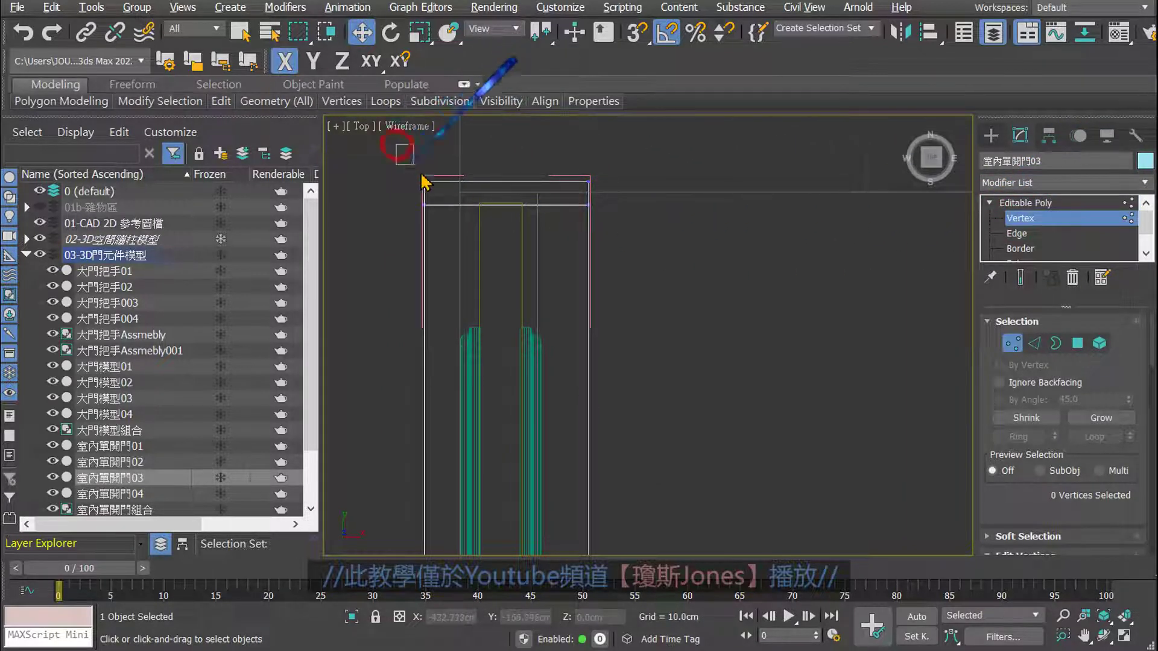
pyautogui.moveTo(398, 156); pyautogui.dragTo(609, 259)
pyautogui.moveTo(583, 217); pyautogui.dragTo(674, 264, button='middle')
pyautogui.scroll(3, 674, 264)
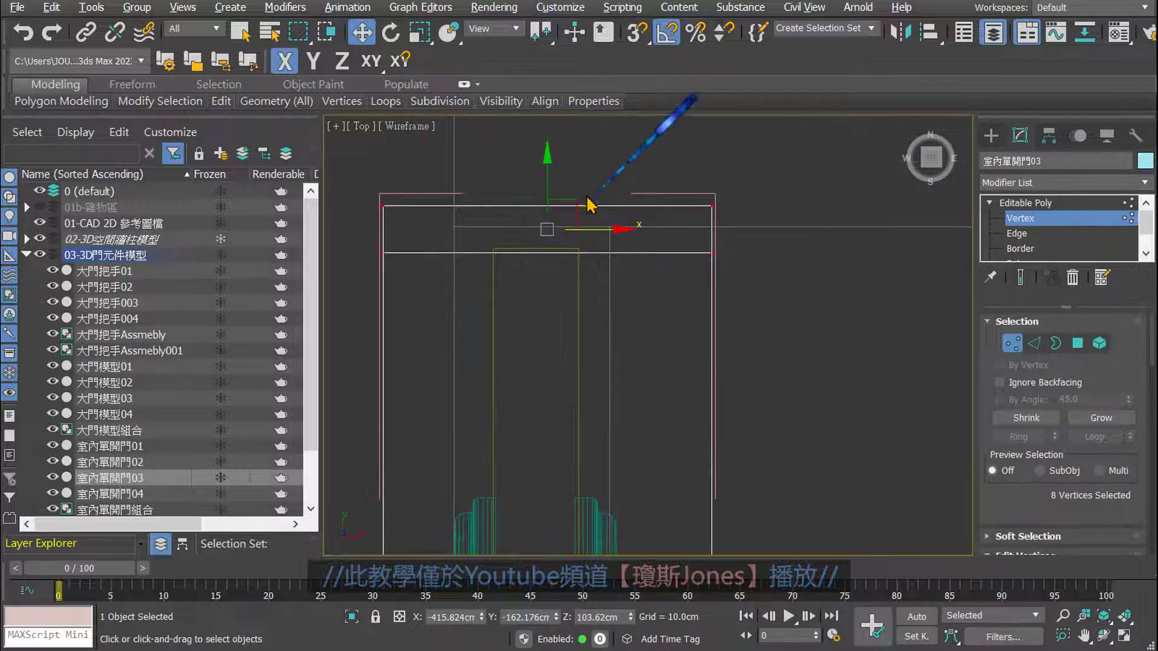
pyautogui.moveTo(545, 163); pyautogui.dragTo(540, 170)
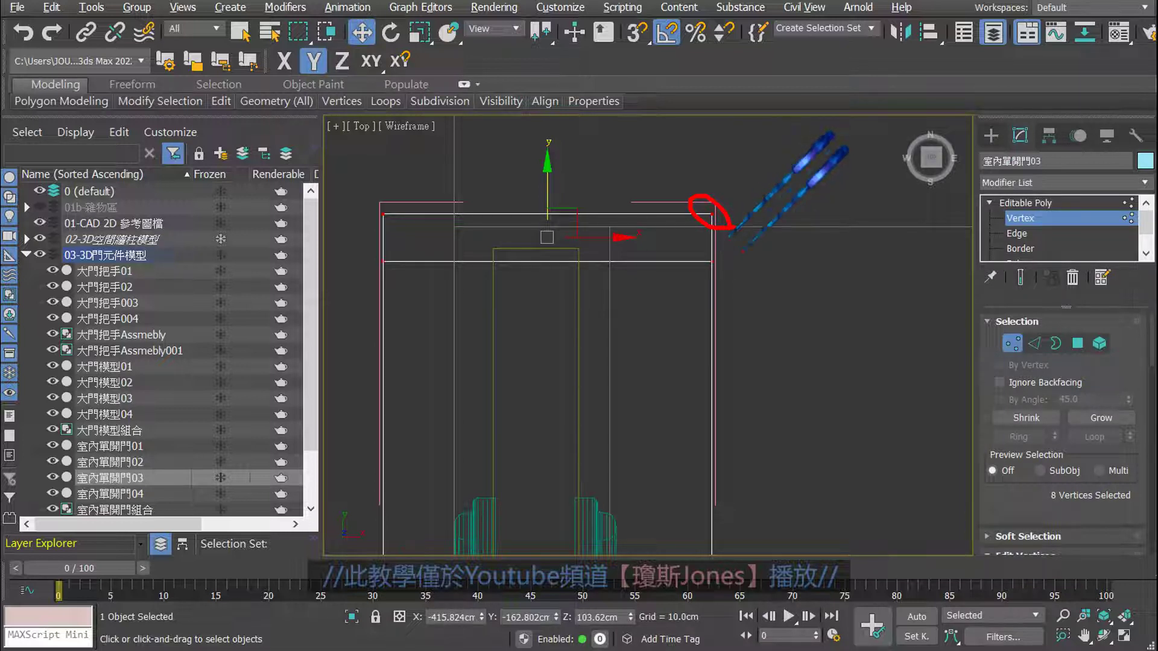
pyautogui.click(567, 8)
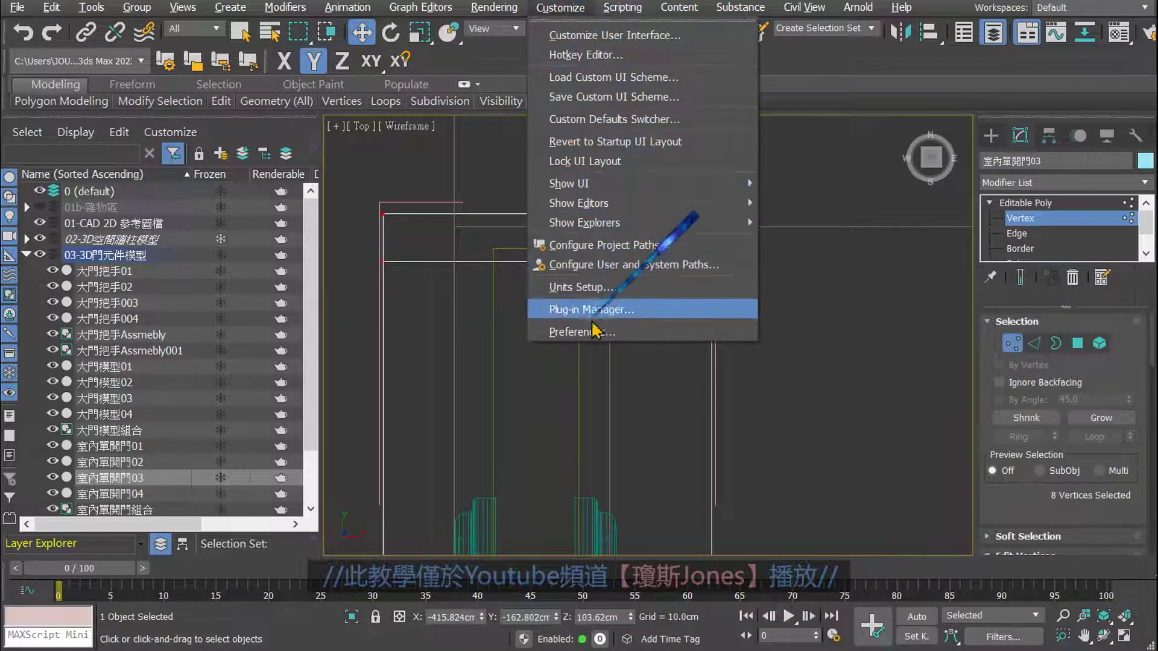
# - In the Viewports preferences, change the vertices-as-dots size from 2 to a larger value
pyautogui.click(634, 336)
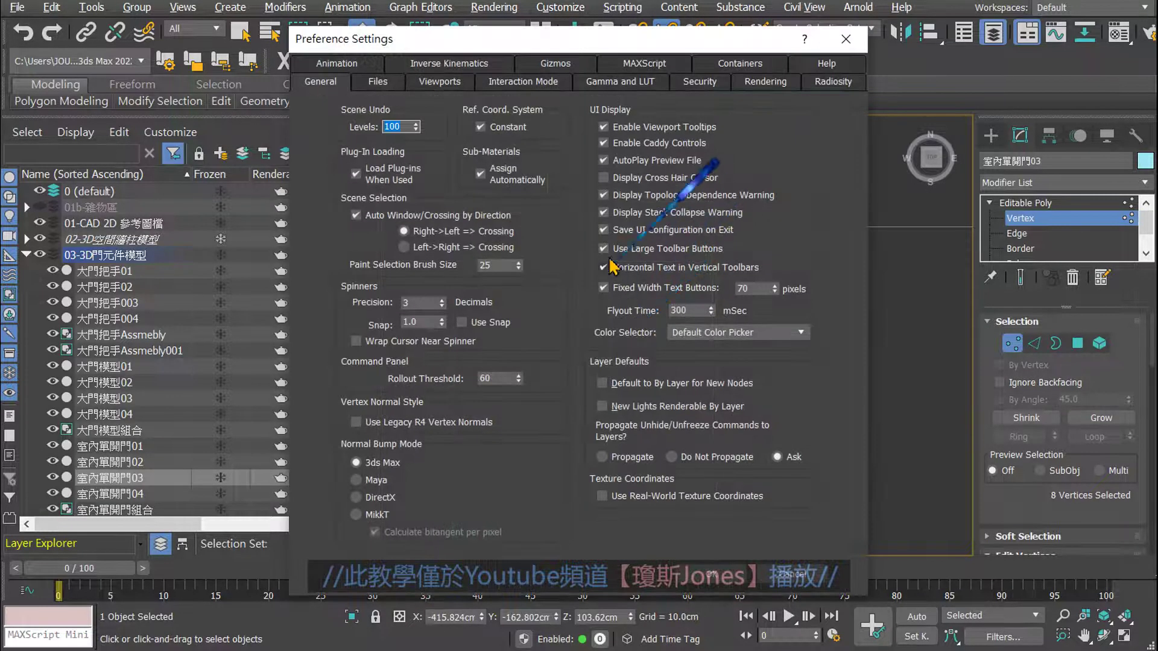
pyautogui.click(452, 83)
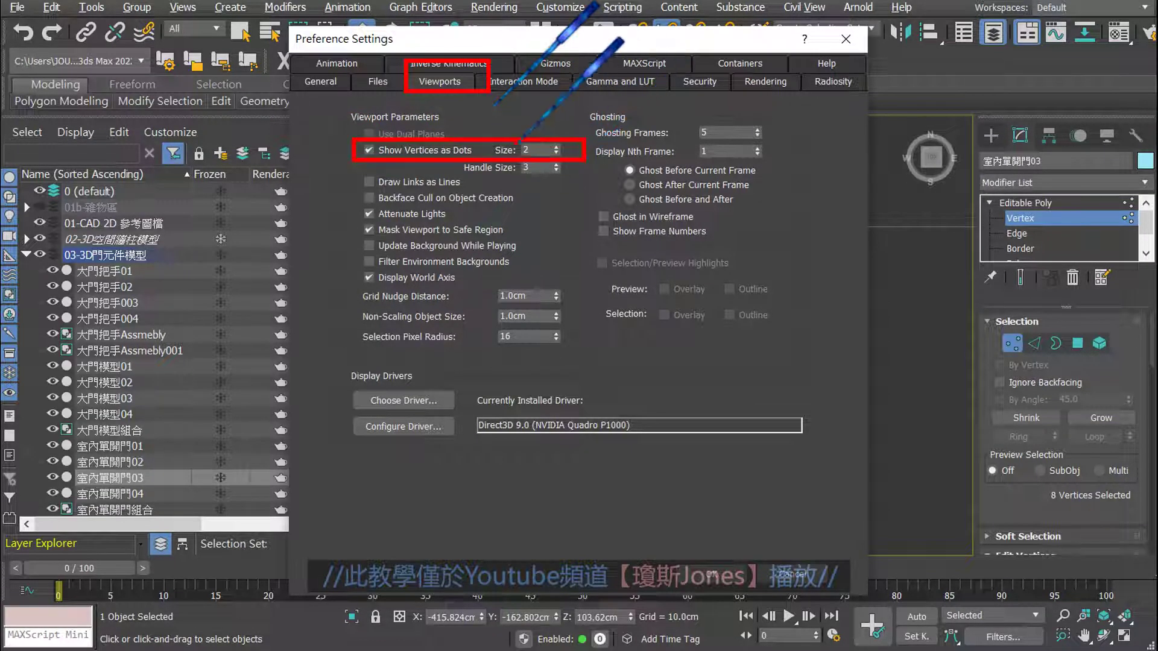
pyautogui.doubleClick(534, 149)
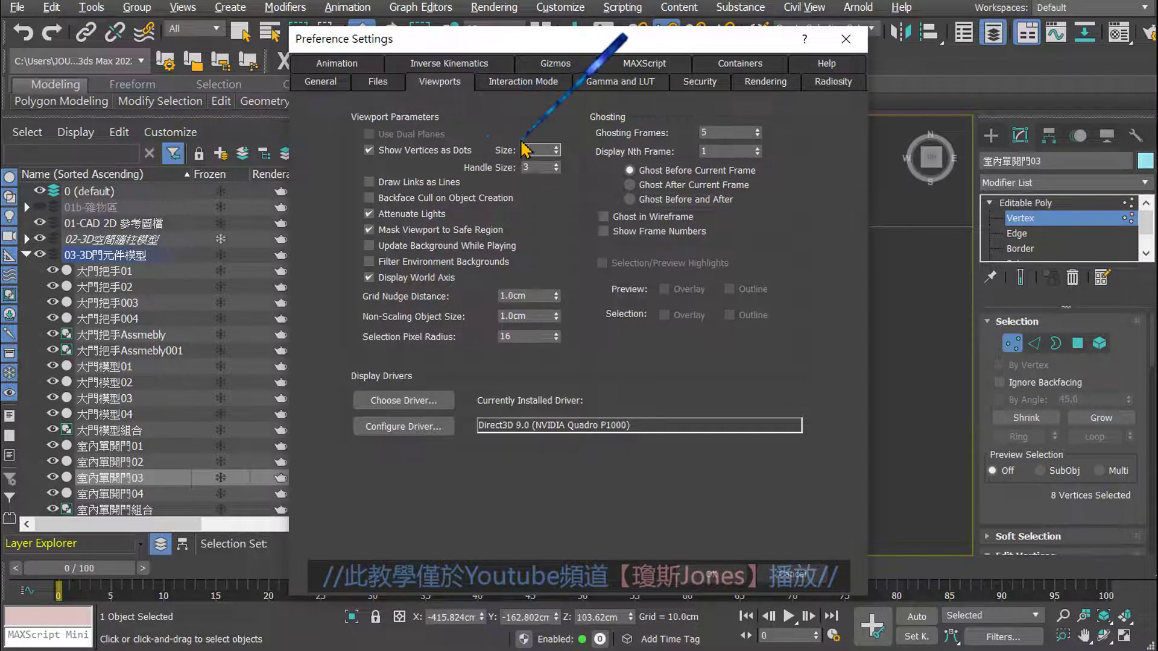
pyautogui.write('4')
# - Apply the larger vertex dots, then move 室內單開門03's 8 top vertices slightly down along Y
pyautogui.click(709, 573)
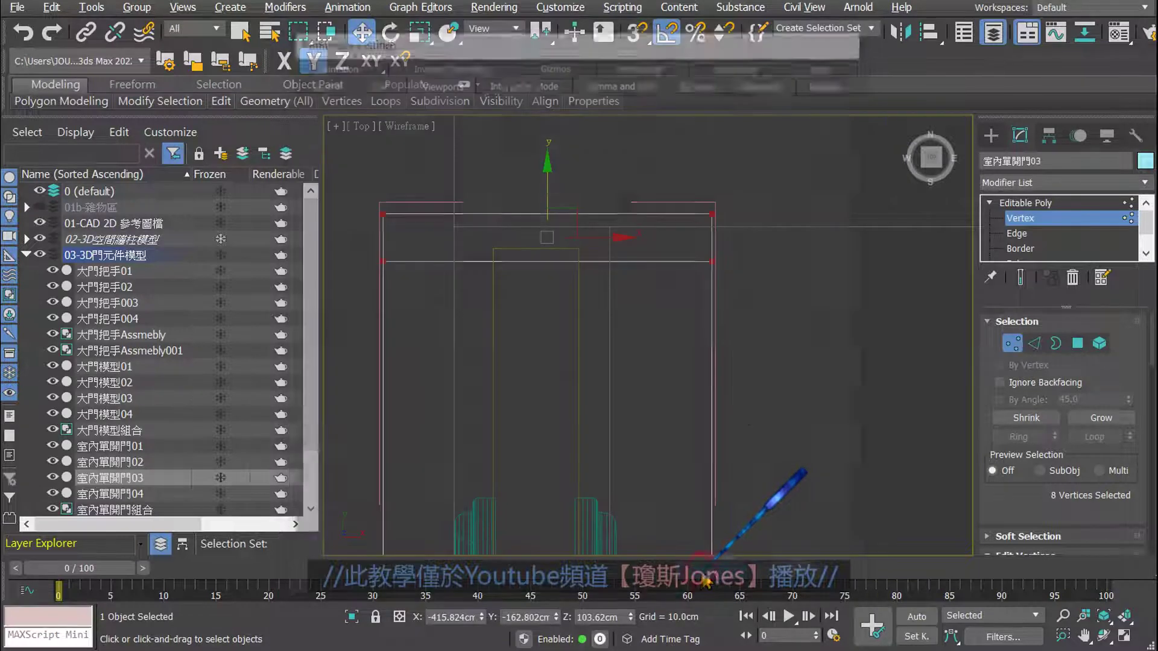
pyautogui.click(742, 254)
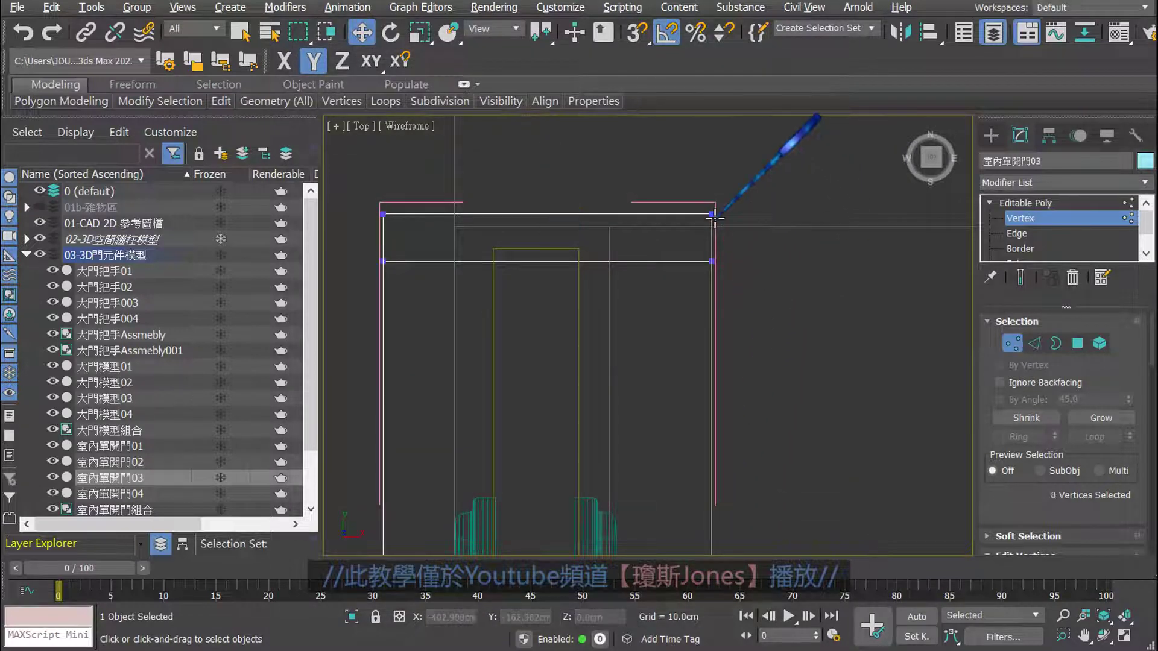
pyautogui.moveTo(350, 163); pyautogui.dragTo(715, 317)
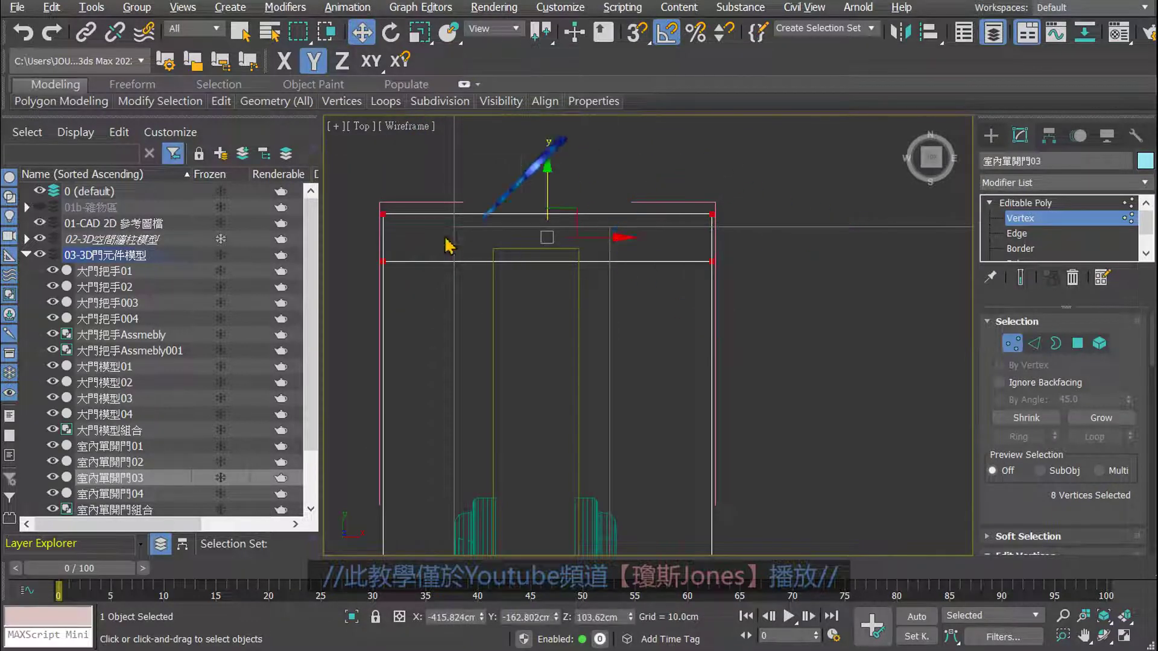
pyautogui.moveTo(352, 171); pyautogui.dragTo(747, 320)
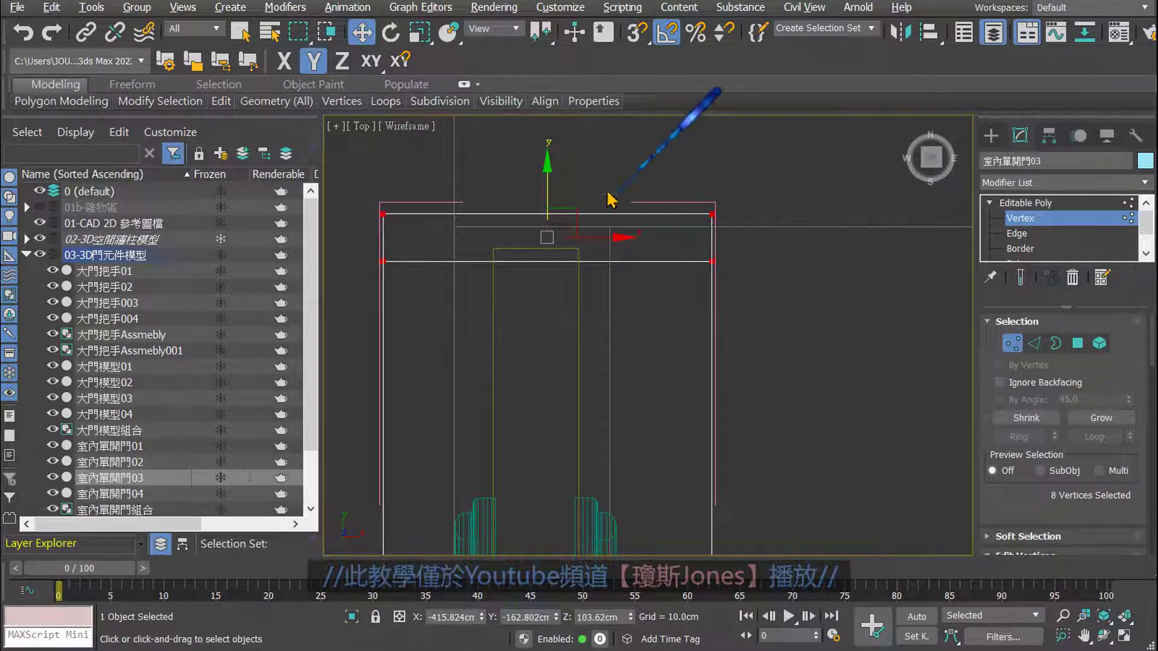
pyautogui.moveTo(547, 163); pyautogui.dragTo(541, 175)
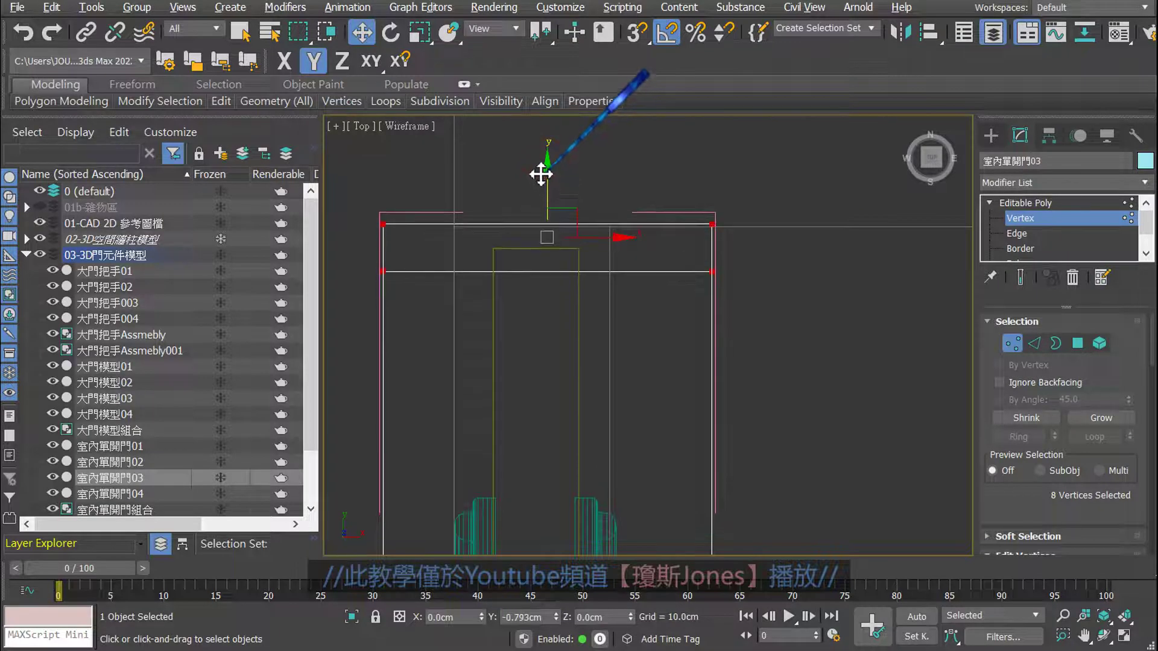
# - Move the panel's 8 bottom vertices slightly up
pyautogui.scroll(2, 698, 232)
pyautogui.scroll(-1, 683, 240)
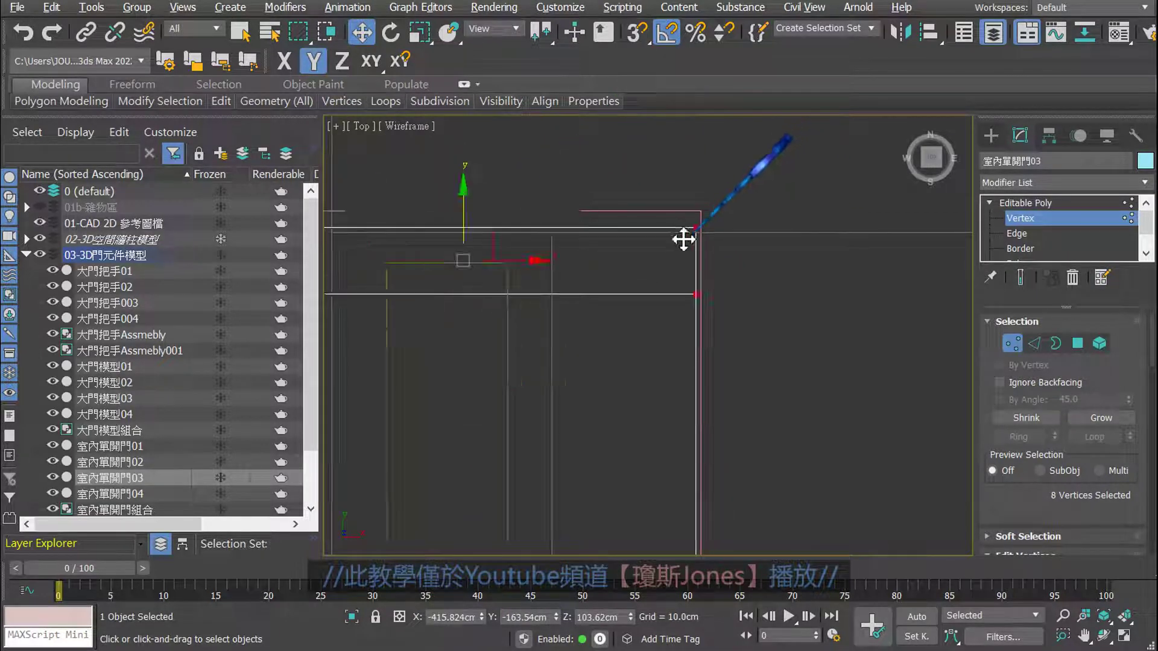
pyautogui.scroll(-3, 683, 240)
pyautogui.moveTo(641, 375); pyautogui.dragTo(621, 250, button='middle')
pyautogui.moveTo(504, 353); pyautogui.dragTo(684, 454)
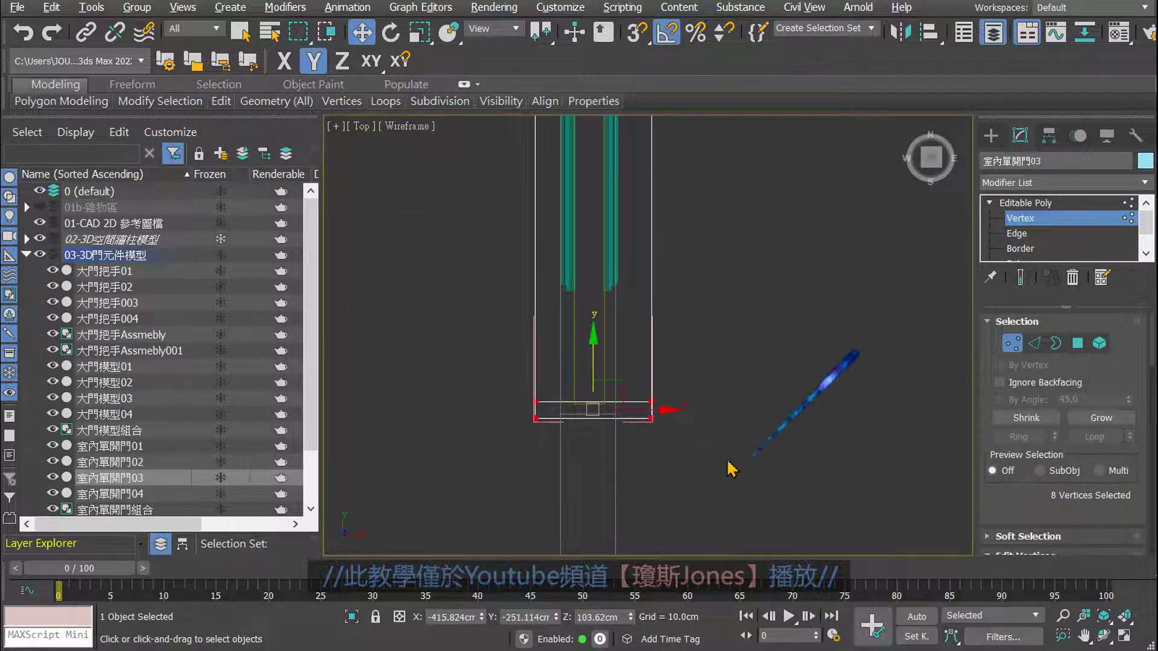
pyautogui.scroll(4, 569, 416)
pyautogui.moveTo(724, 196); pyautogui.dragTo(723, 176)
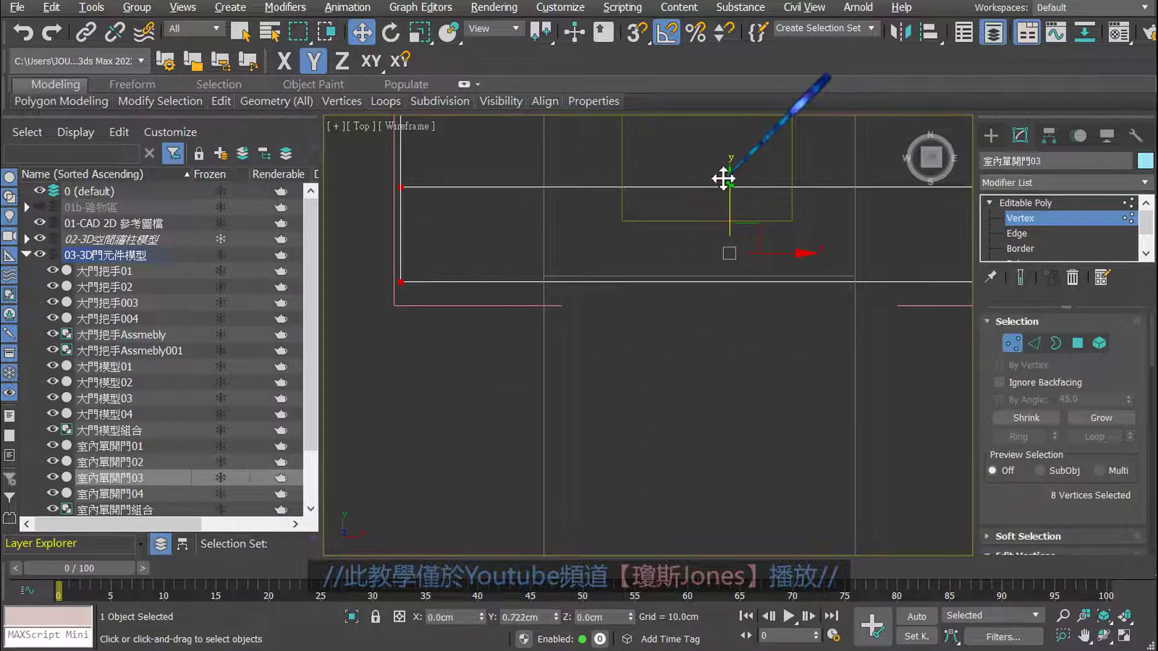
pyautogui.scroll(-4, 661, 315)
pyautogui.moveTo(708, 212); pyautogui.dragTo(678, 331, button='middle')
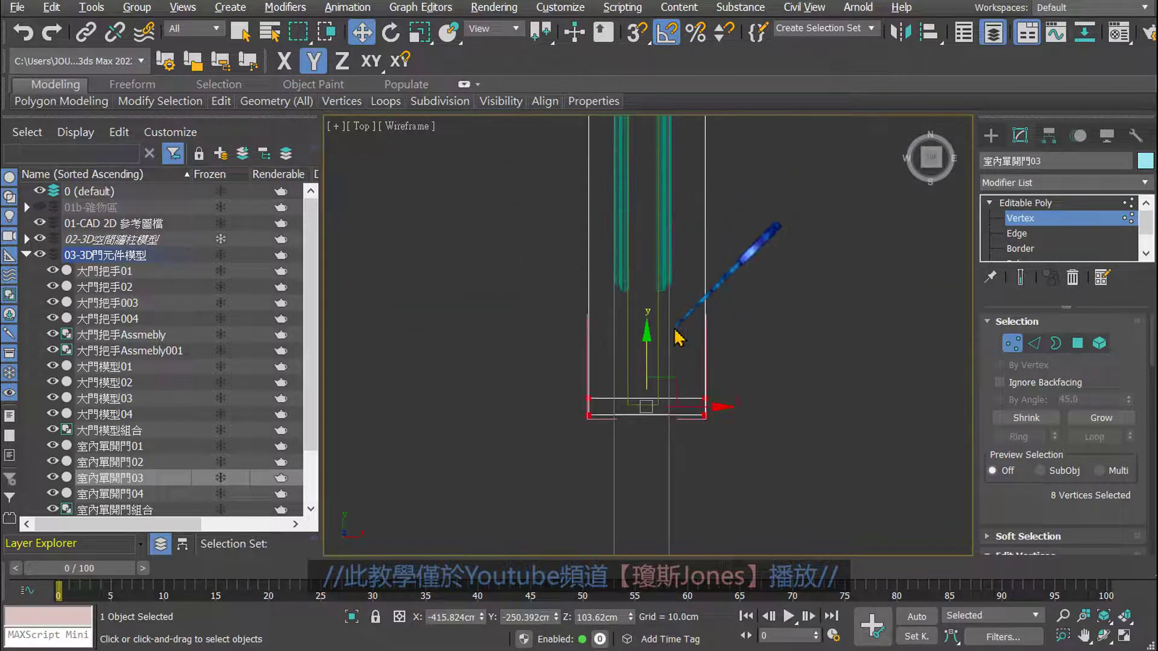
# - Shift the left-side column of vertices slightly along X
pyautogui.scroll(-2, 724, 271)
pyautogui.scroll(-2, 697, 374)
pyautogui.scroll(2, 694, 163)
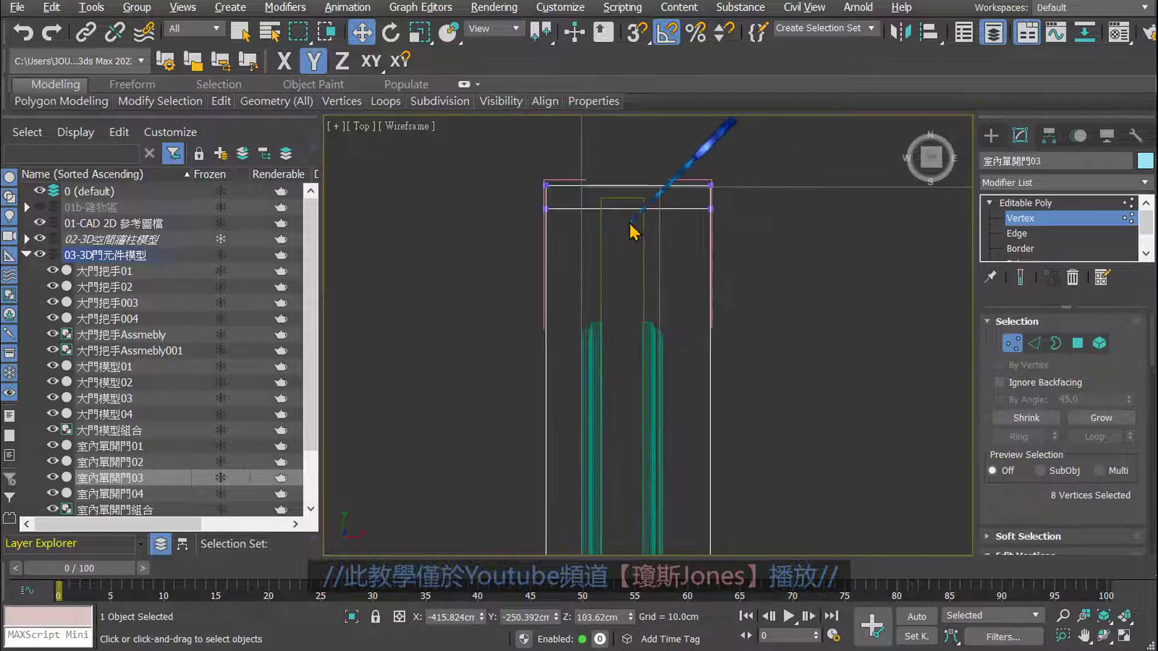
pyautogui.scroll(3, 611, 220)
pyautogui.scroll(-3, 620, 221)
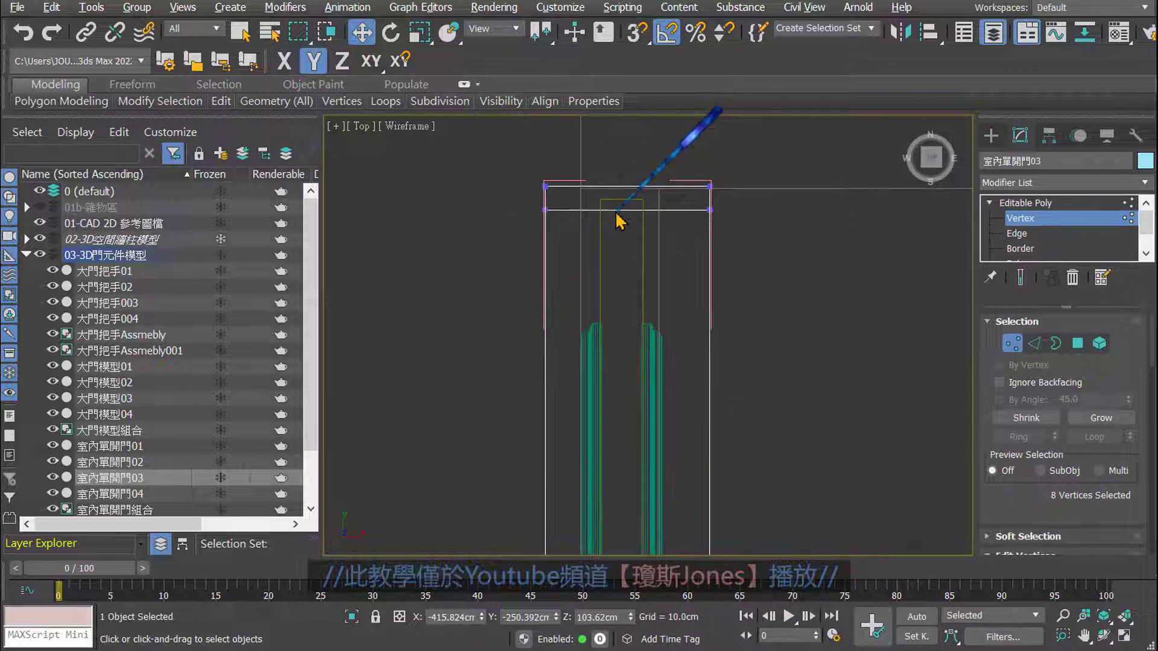
pyautogui.scroll(-1, 619, 222)
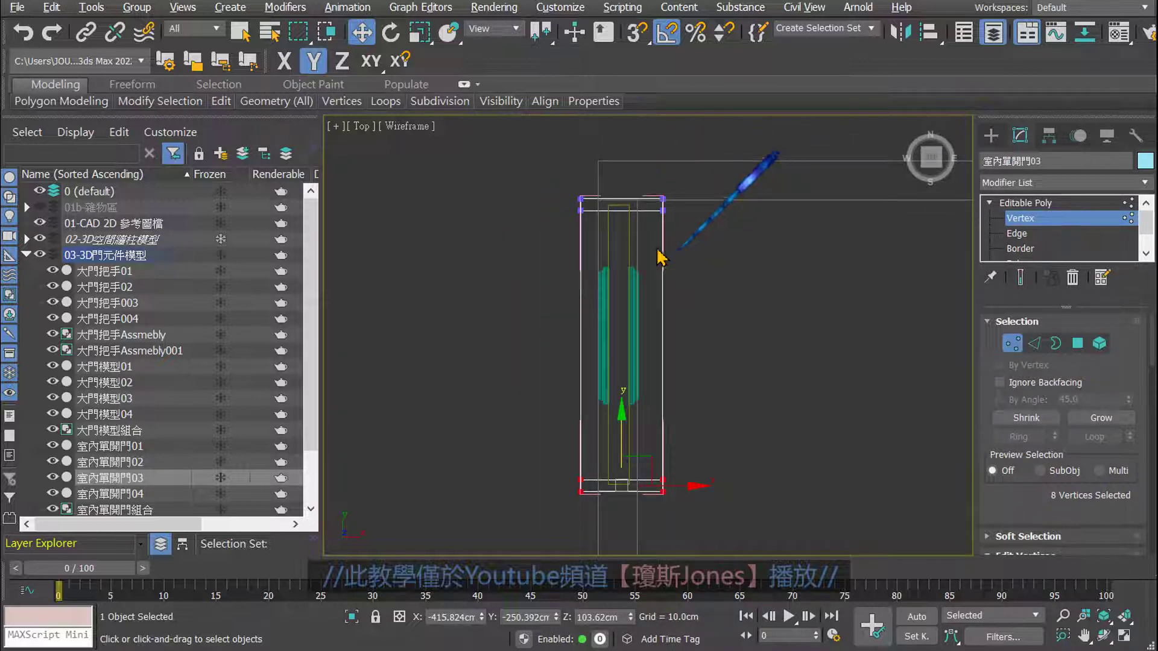
pyautogui.moveTo(546, 167); pyautogui.dragTo(618, 533)
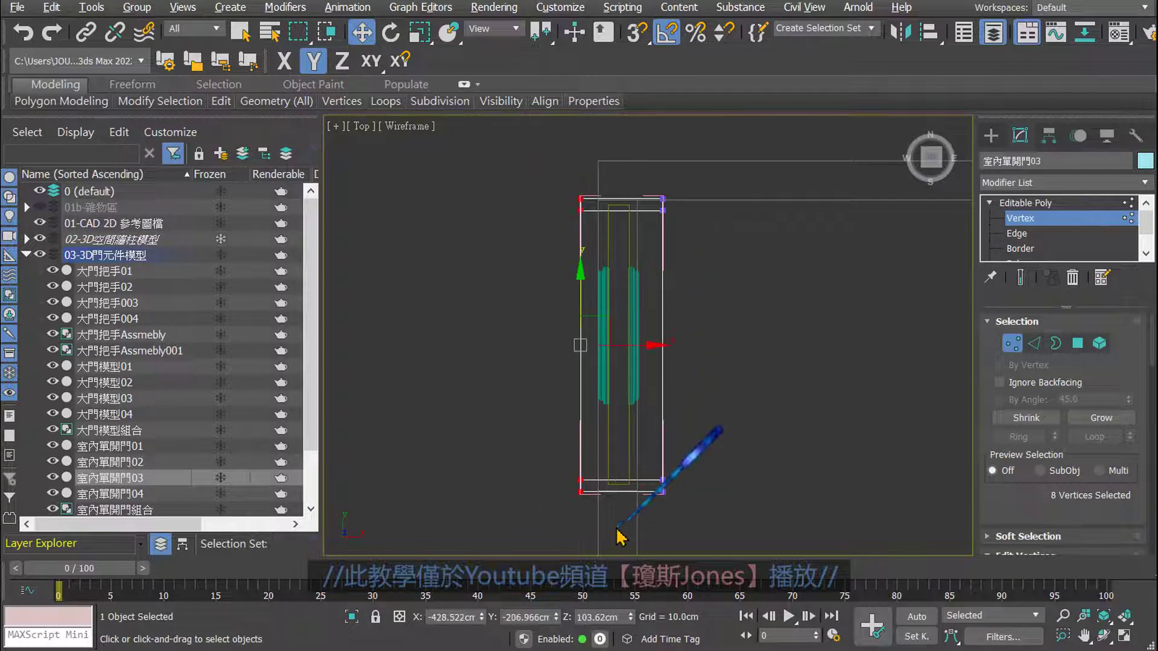
pyautogui.scroll(3, 623, 342)
pyautogui.scroll(1, 623, 341)
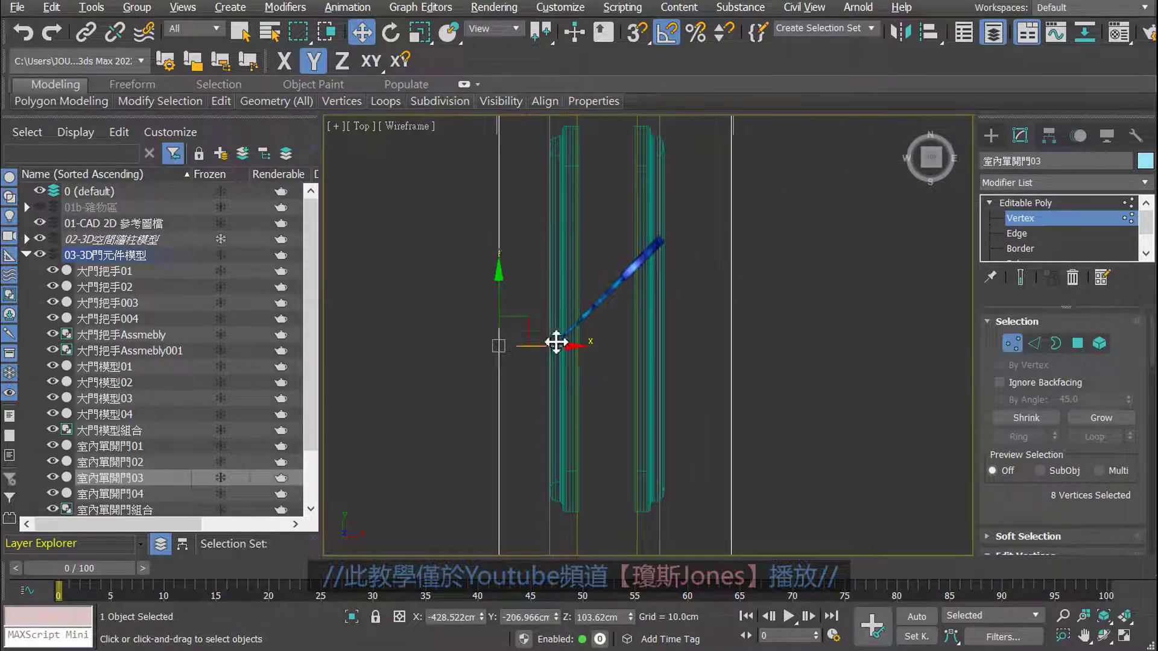
pyautogui.moveTo(556, 343); pyautogui.dragTo(595, 343)
pyautogui.scroll(-2, 594, 343)
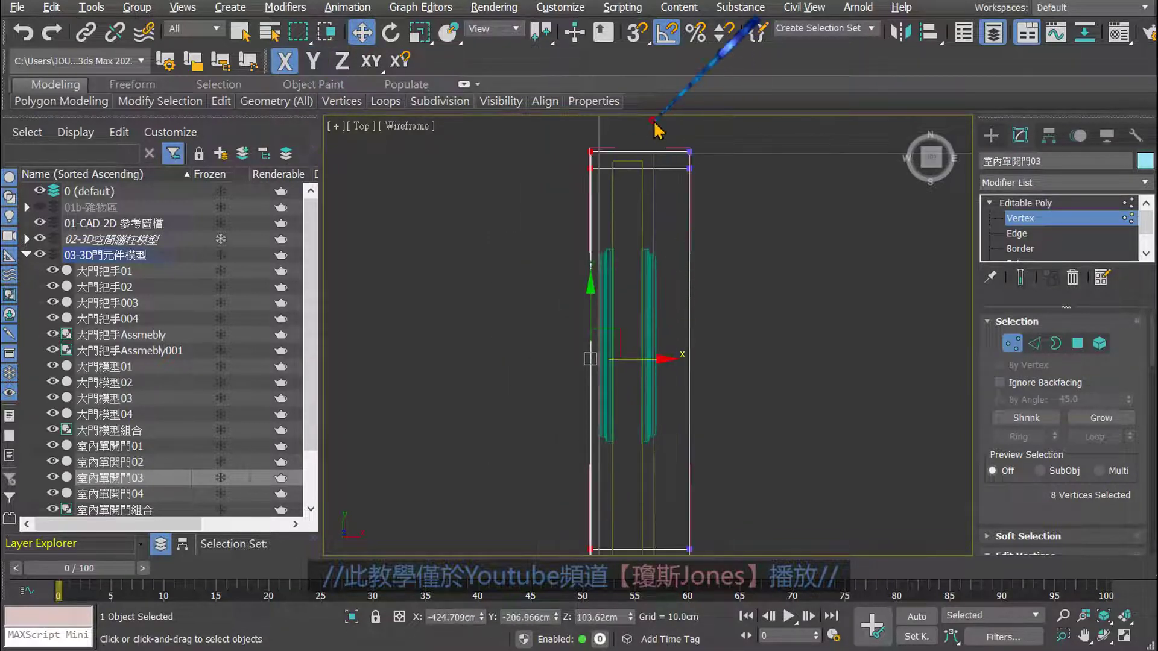
# - Move the right-edge vertices left to narrow the panel, then clear the selection
pyautogui.moveTo(656, 128); pyautogui.dragTo(750, 518)
pyautogui.scroll(-2, 731, 470)
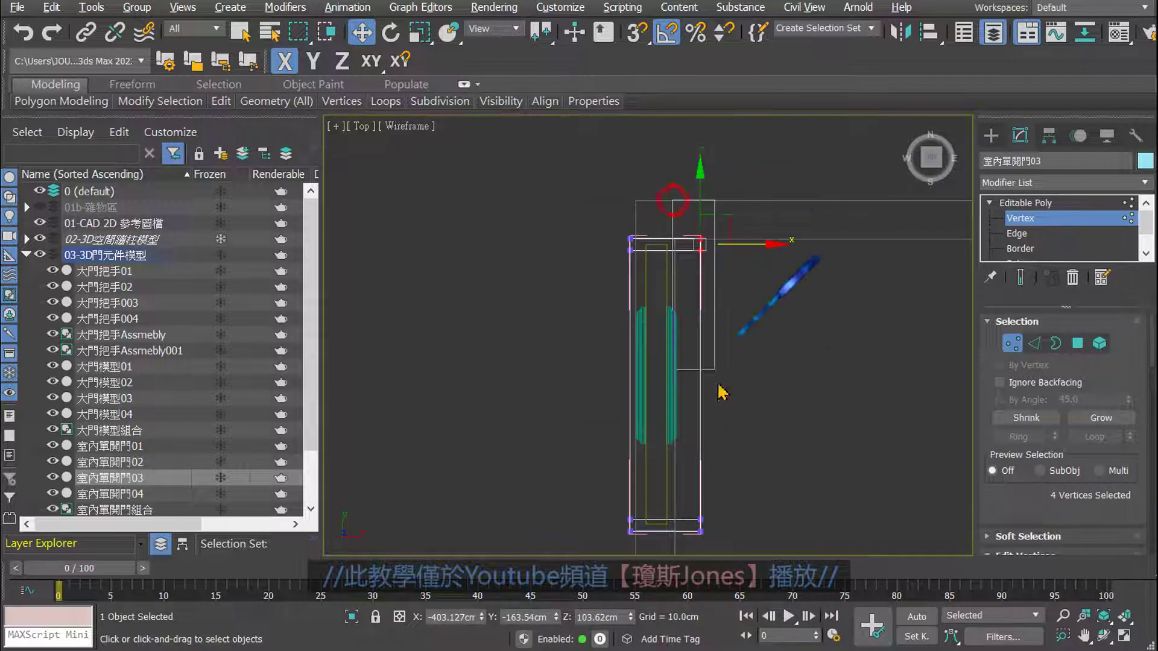
pyautogui.moveTo(672, 202); pyautogui.dragTo(756, 528)
pyautogui.scroll(1, 740, 387)
pyautogui.scroll(1, 741, 388)
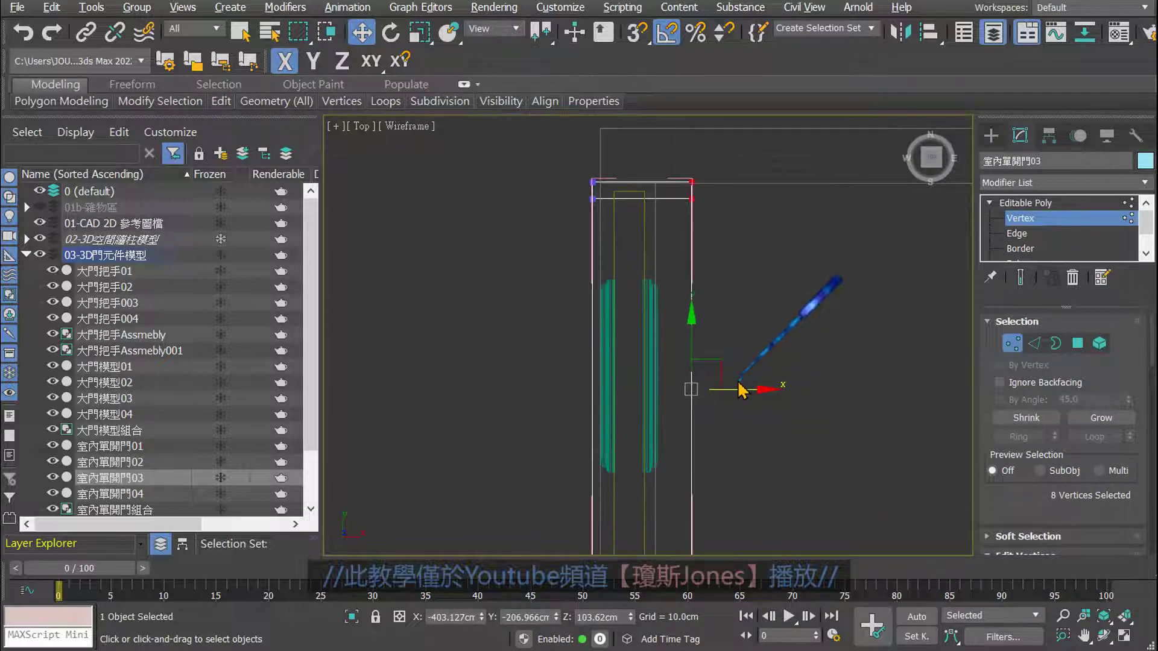
pyautogui.moveTo(743, 389); pyautogui.dragTo(720, 388)
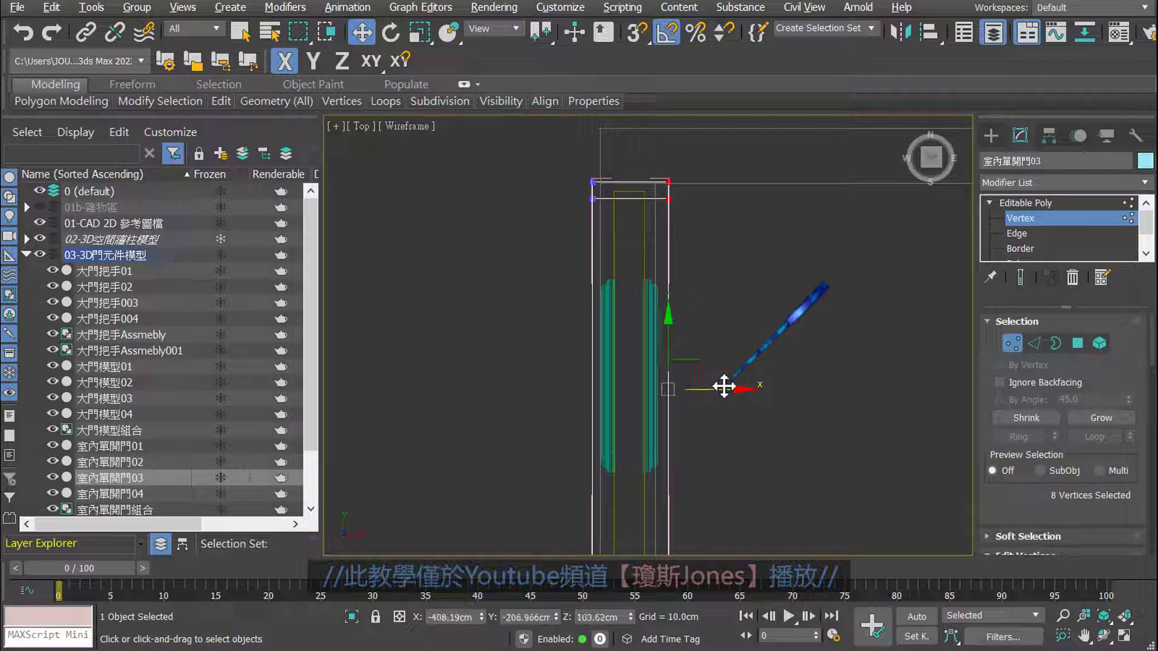
pyautogui.click(730, 307)
pyautogui.scroll(-2, 726, 313)
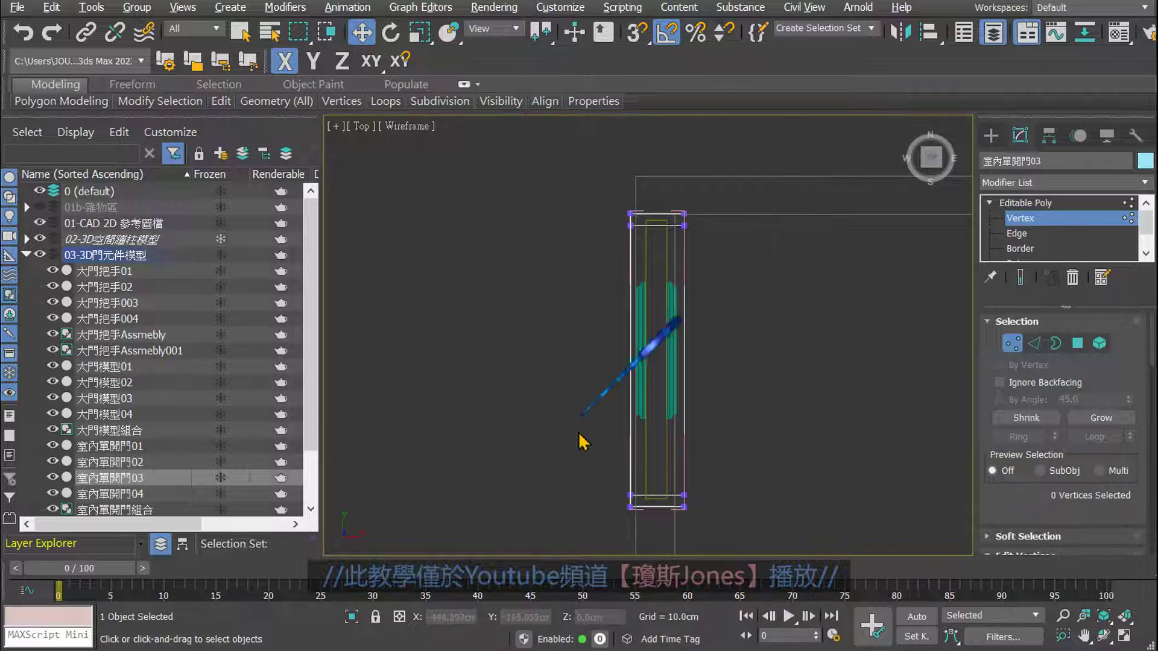
# - Select door panel 室內單開門02 and nudge its top-end vertices slightly along Y
pyautogui.click(1025, 203)
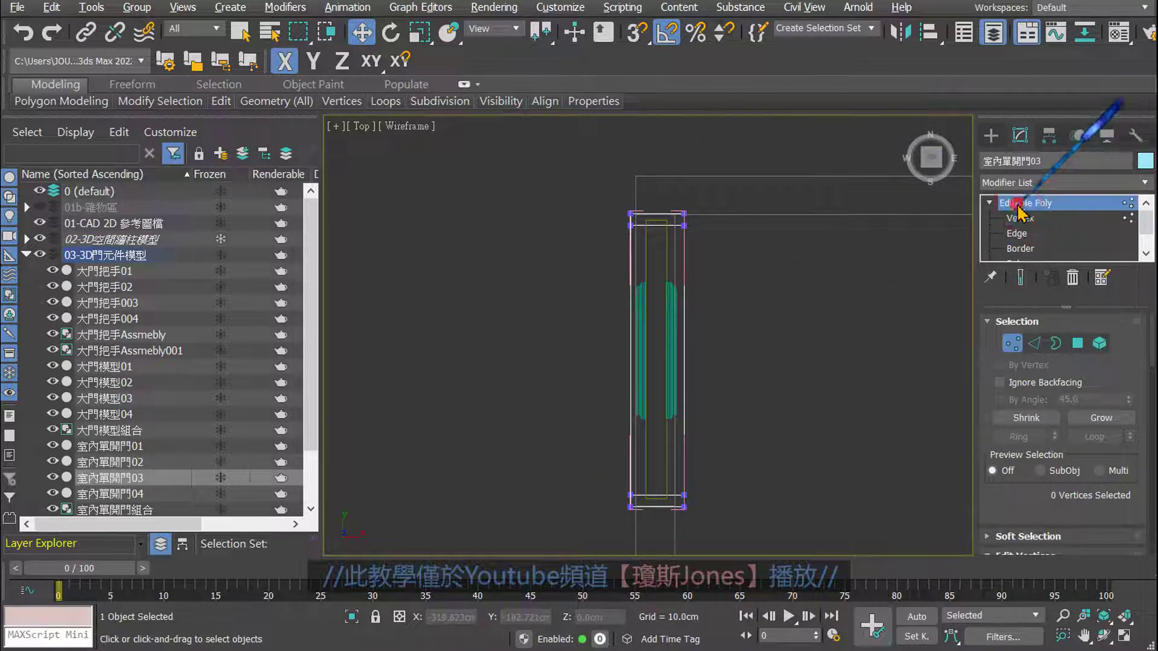
pyautogui.moveTo(792, 346); pyautogui.dragTo(766, 324, button='middle')
pyautogui.click(744, 281)
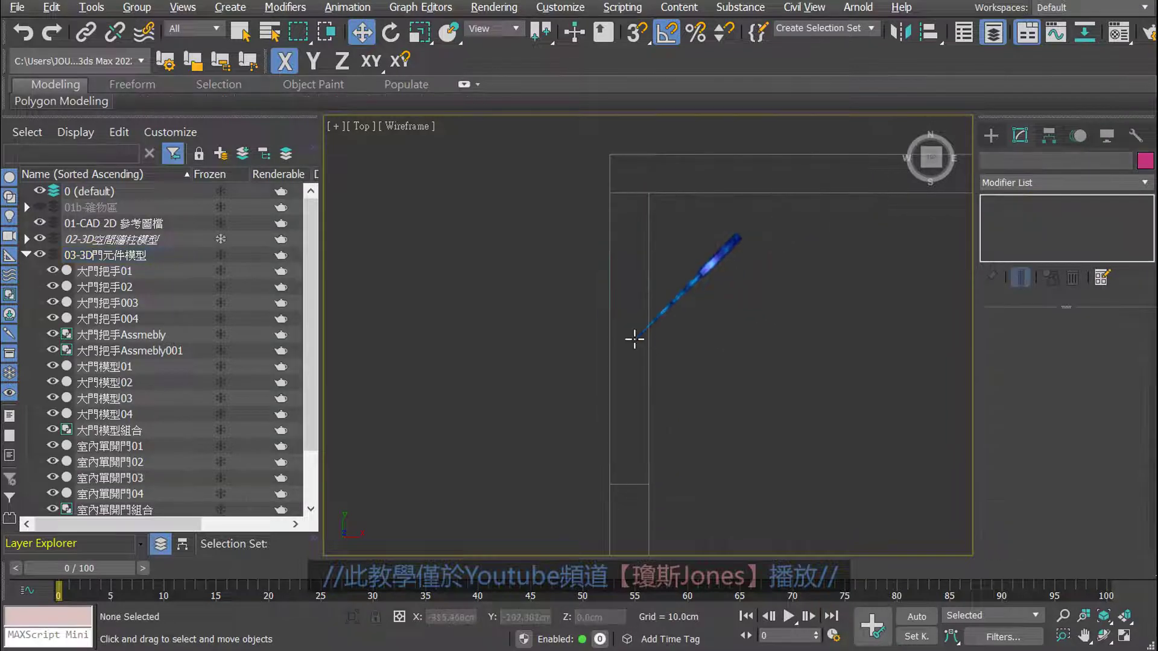
pyautogui.click(632, 335)
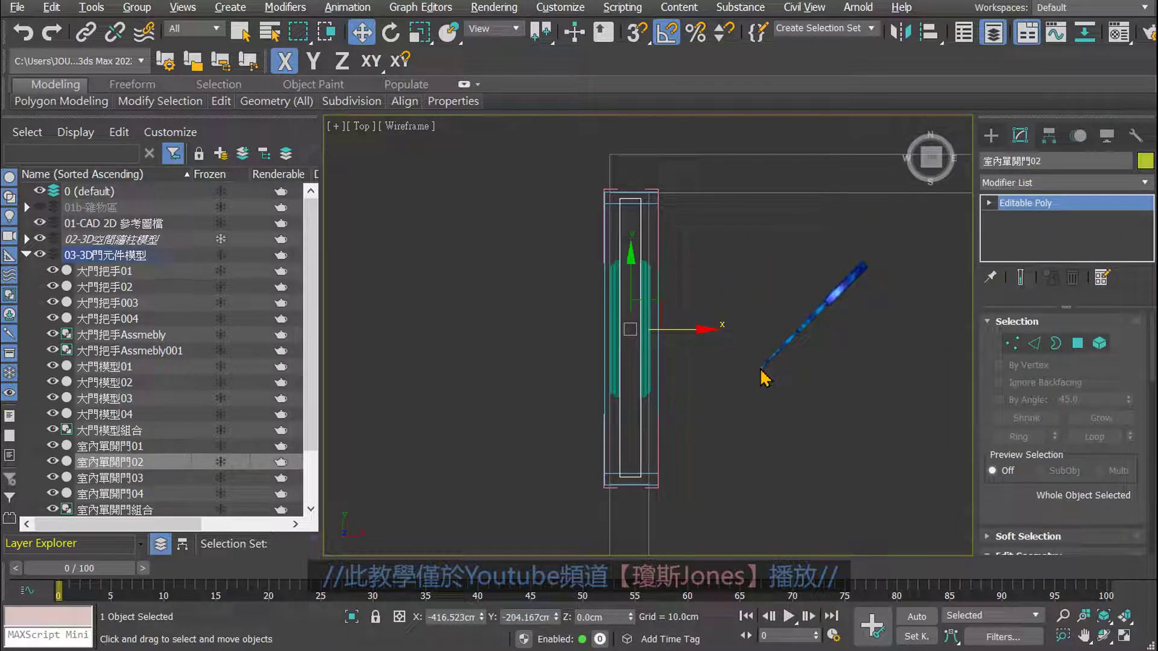
pyautogui.scroll(3, 636, 204)
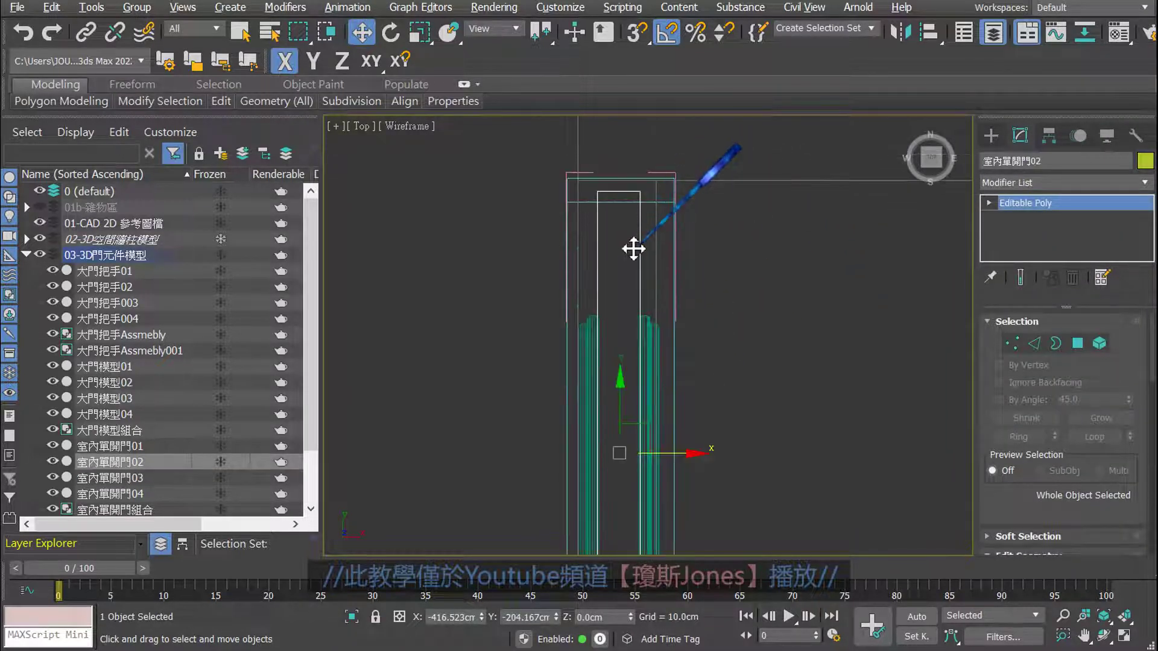
pyautogui.click(989, 203)
pyautogui.click(1019, 218)
pyautogui.scroll(4, 594, 155)
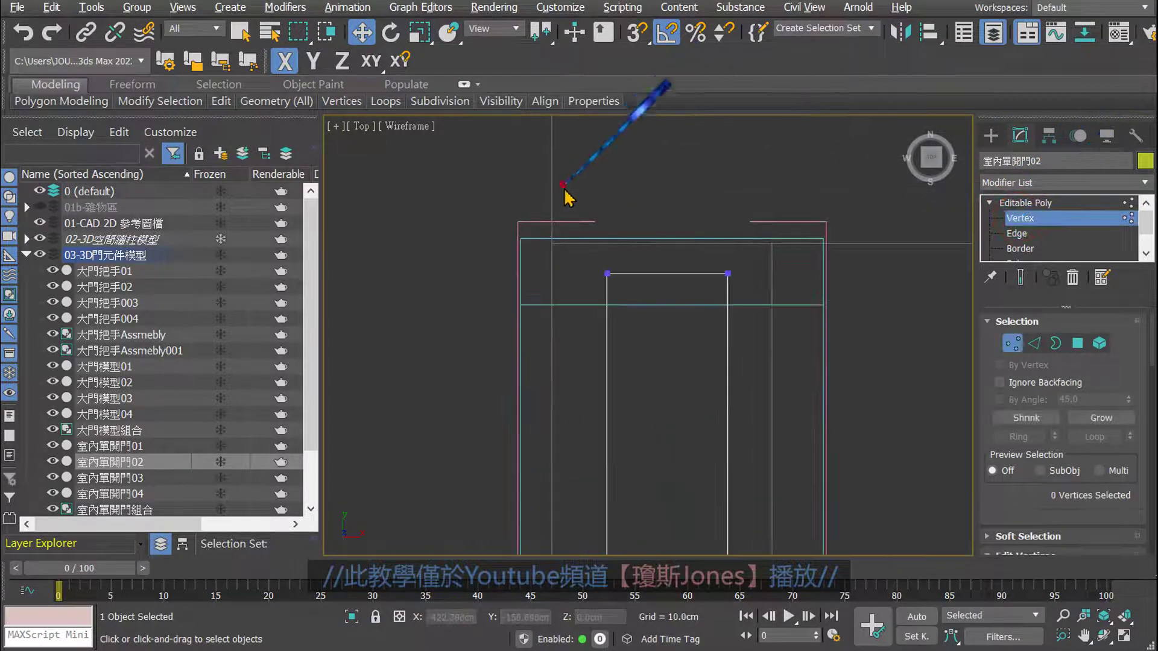
pyautogui.moveTo(562, 183); pyautogui.dragTo(743, 367)
pyautogui.moveTo(657, 234); pyautogui.dragTo(656, 228)
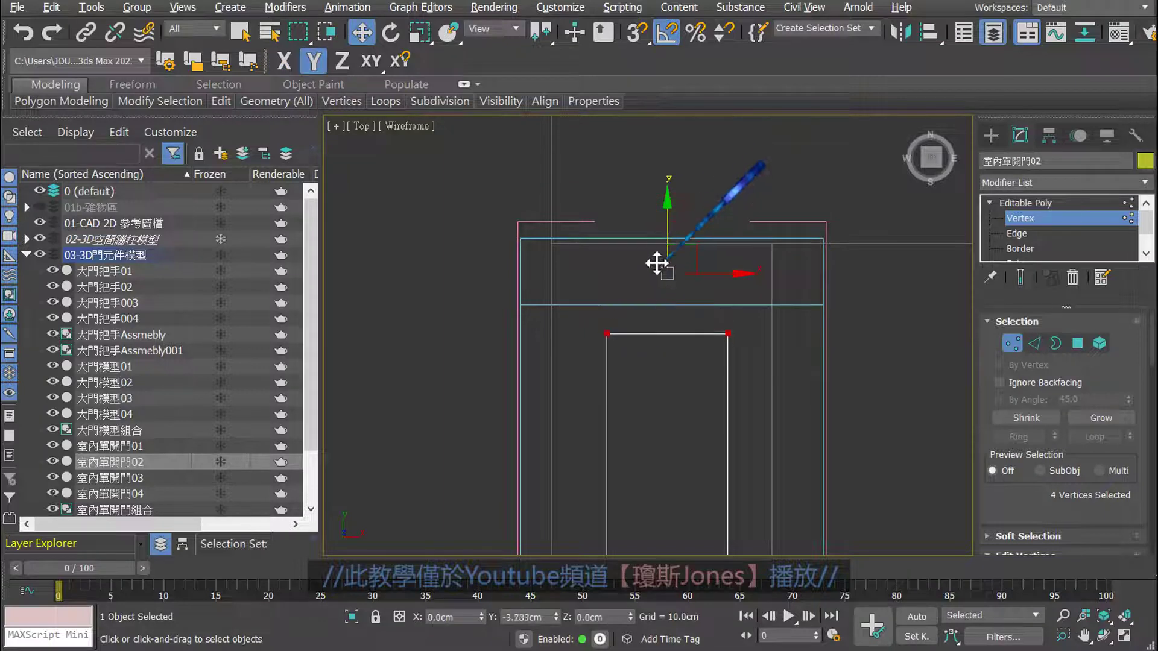
# - Move 室內單開門02's bottom-end vertices slightly up
pyautogui.scroll(-3, 667, 254)
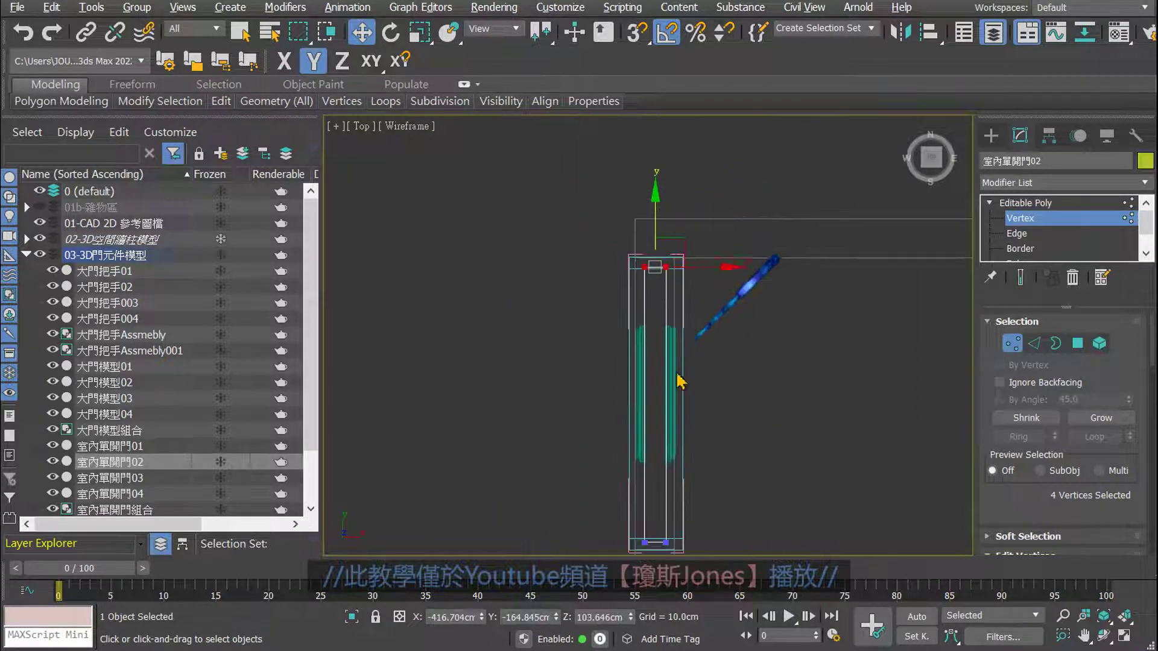
pyautogui.moveTo(677, 382); pyautogui.dragTo(641, 217, button='middle')
pyautogui.moveTo(572, 392); pyautogui.dragTo(693, 495)
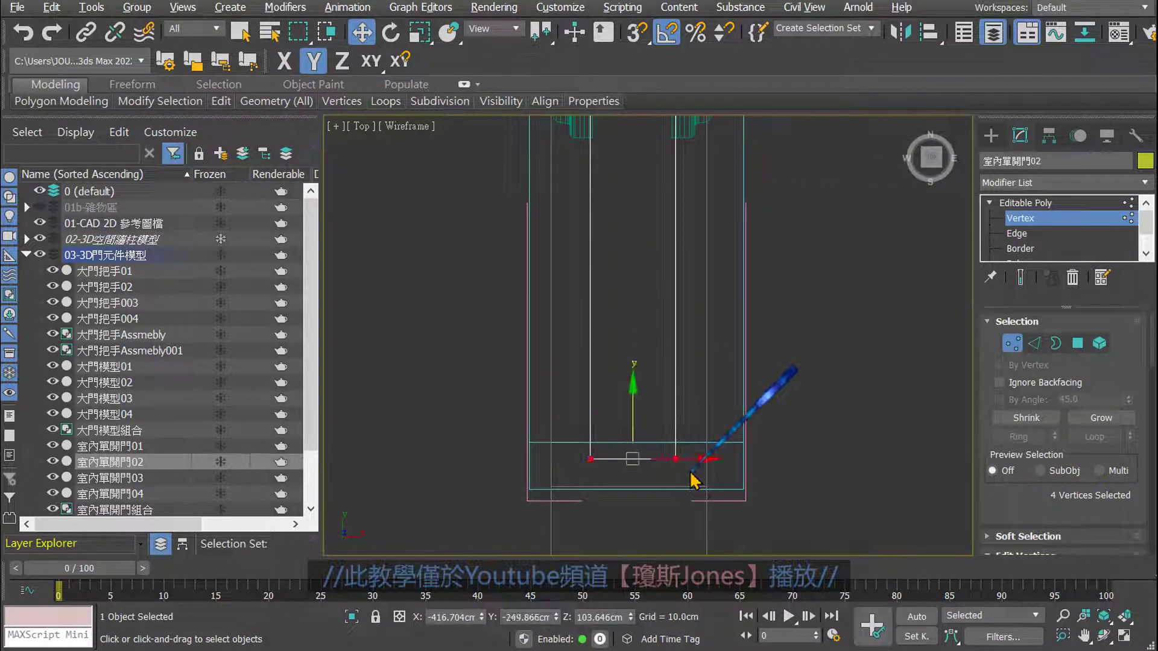
pyautogui.moveTo(632, 397); pyautogui.dragTo(631, 389)
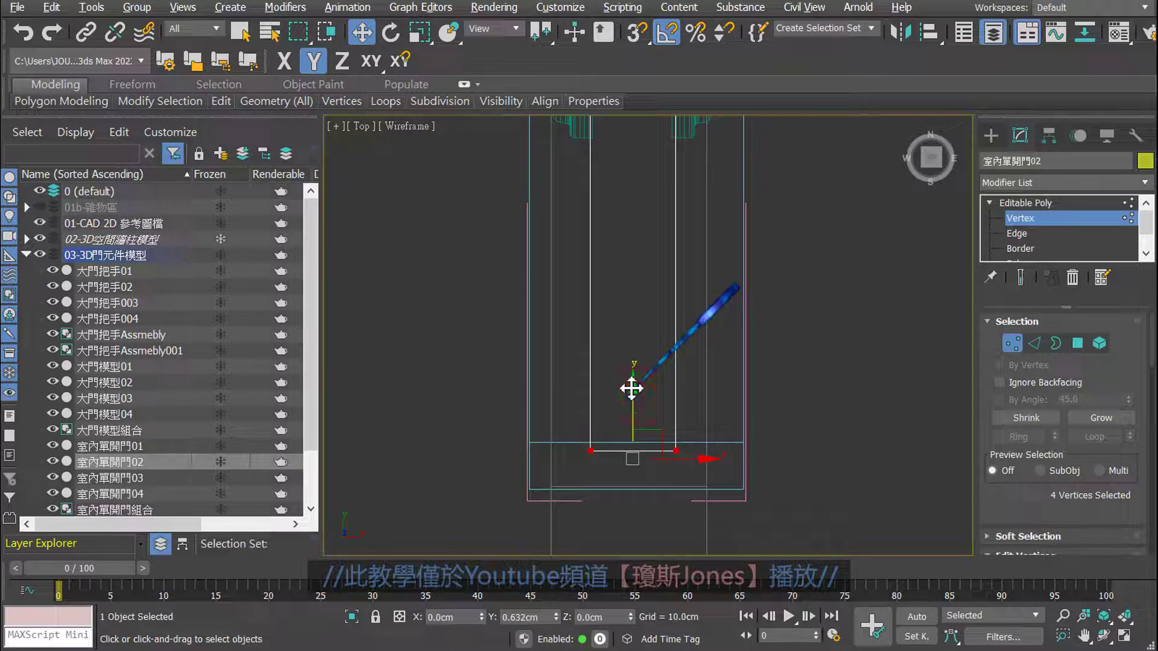
pyautogui.click(832, 344)
pyautogui.scroll(-3, 721, 307)
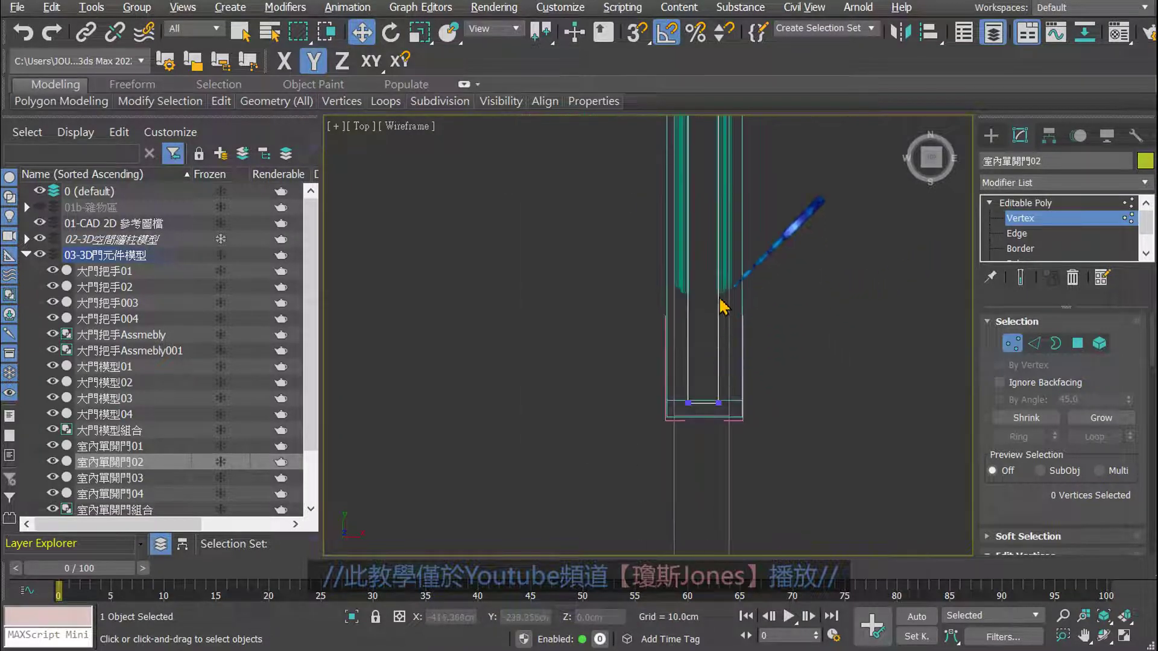
pyautogui.scroll(-2, 720, 308)
# - Select door panel 室內單開門04 and enter its Vertex level
pyautogui.click(1002, 203)
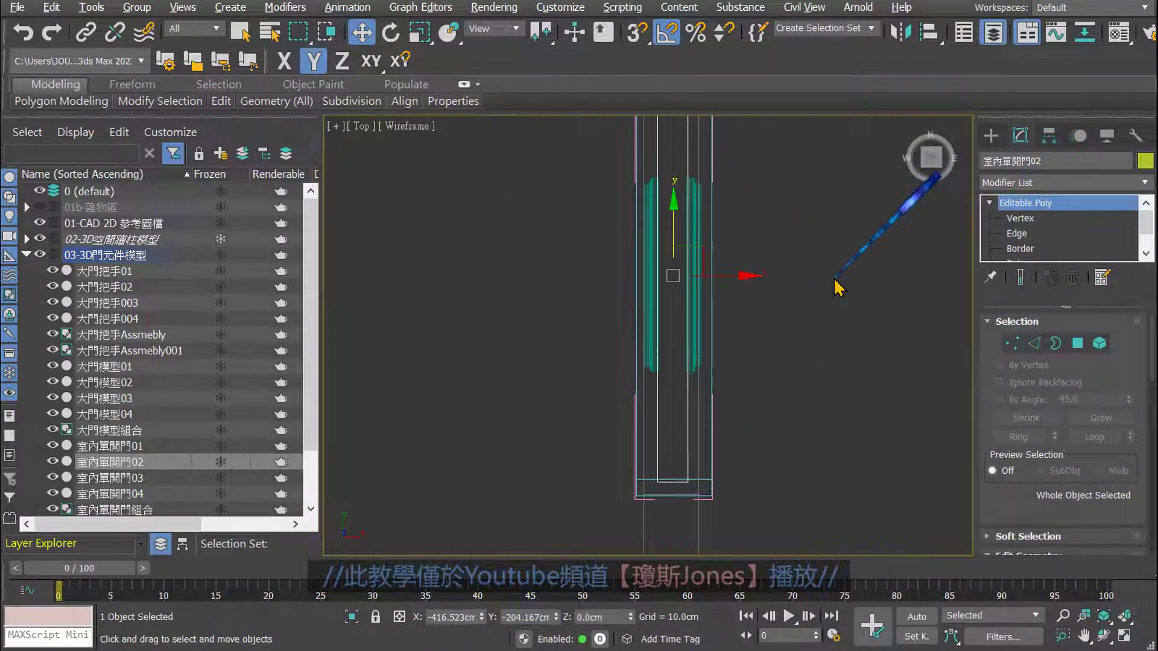
pyautogui.click(817, 280)
pyautogui.moveTo(768, 272); pyautogui.dragTo(665, 302, button='middle')
pyautogui.click(627, 293)
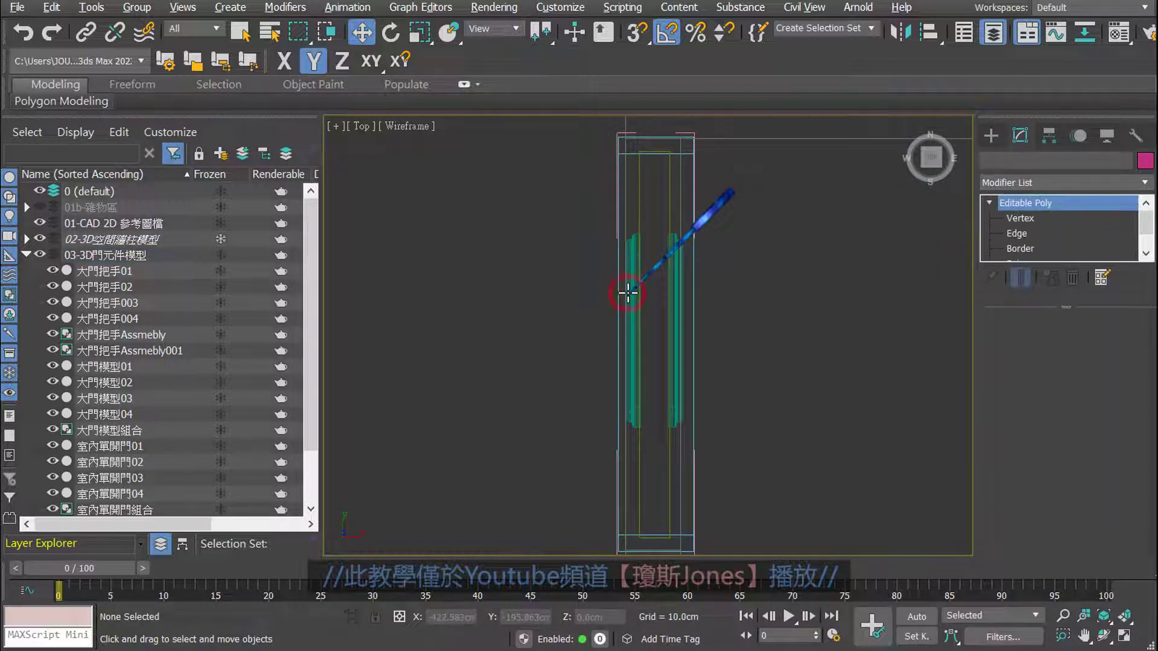
pyautogui.scroll(3, 706, 335)
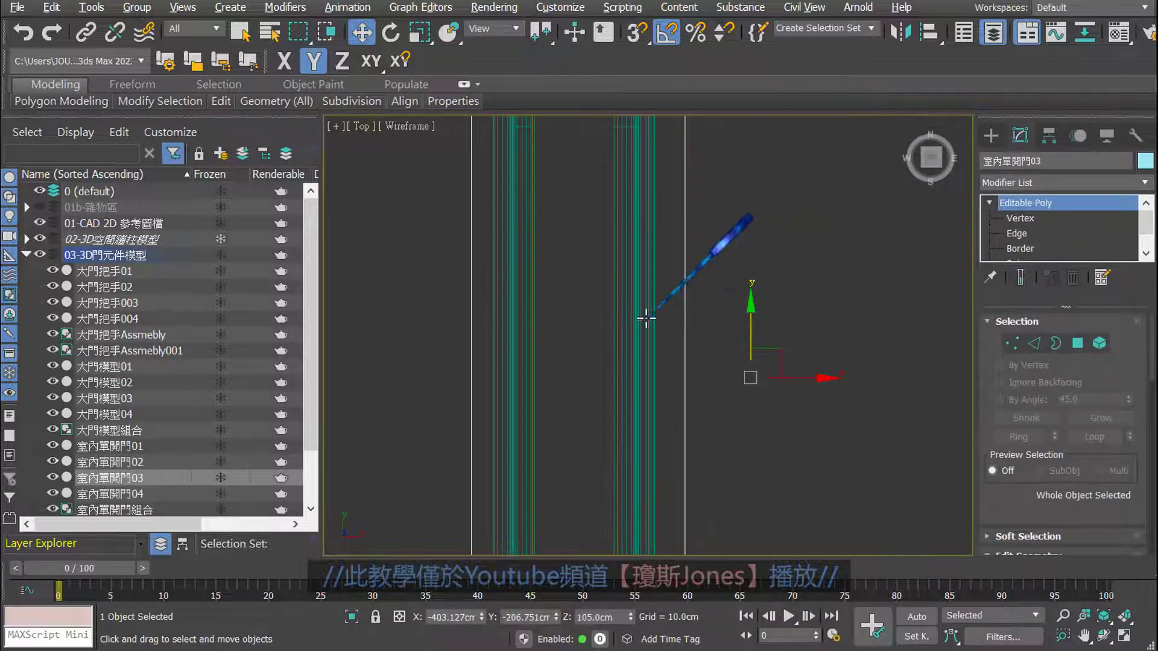
pyautogui.click(646, 318)
pyautogui.scroll(-2, 646, 317)
pyautogui.scroll(-1, 663, 317)
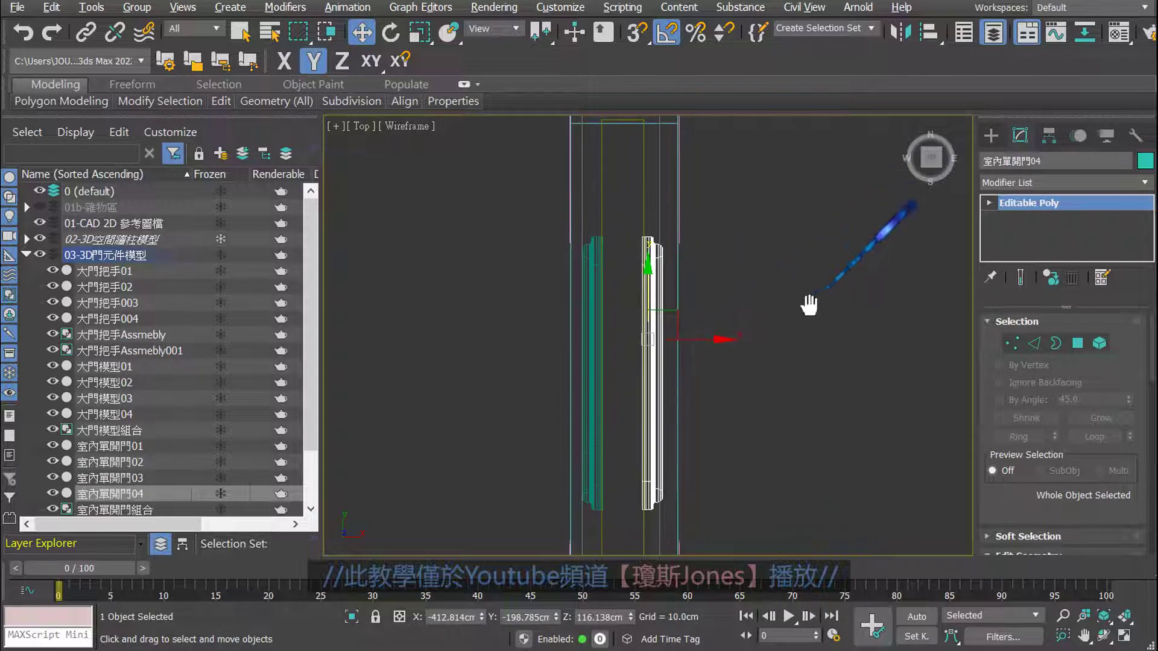
pyautogui.click(989, 203)
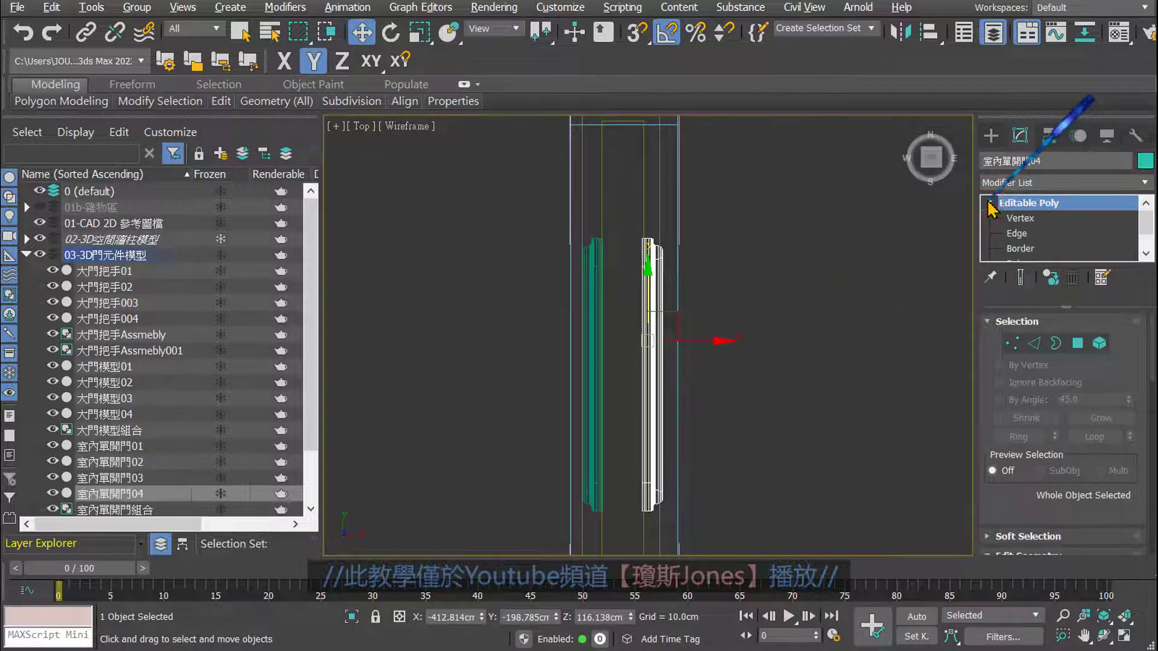
pyautogui.click(1019, 219)
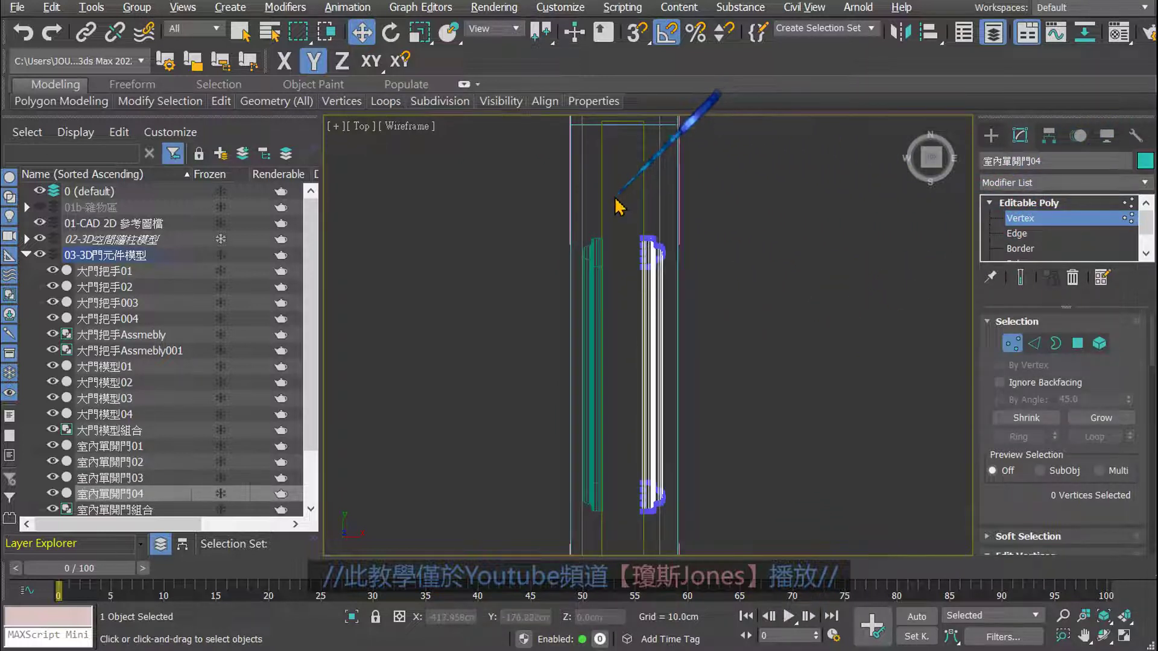
# - Pull 室內單開門04's top vertices down and bottom vertices up along Y
pyautogui.moveTo(615, 191); pyautogui.dragTo(675, 308)
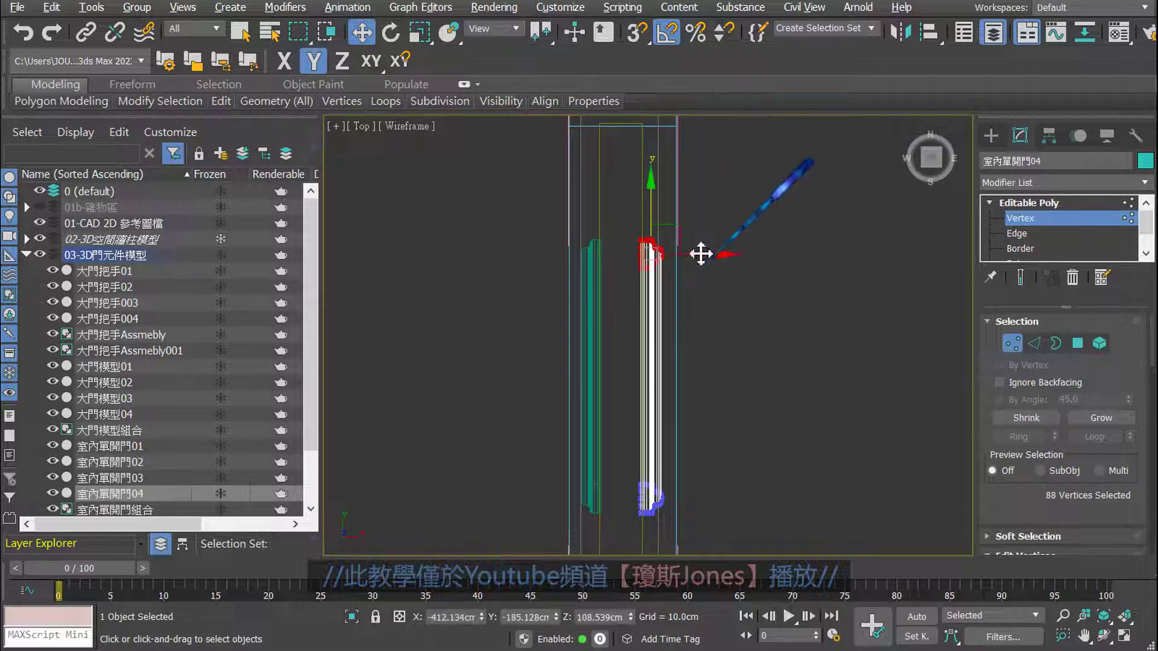
pyautogui.moveTo(652, 202); pyautogui.dragTo(642, 253)
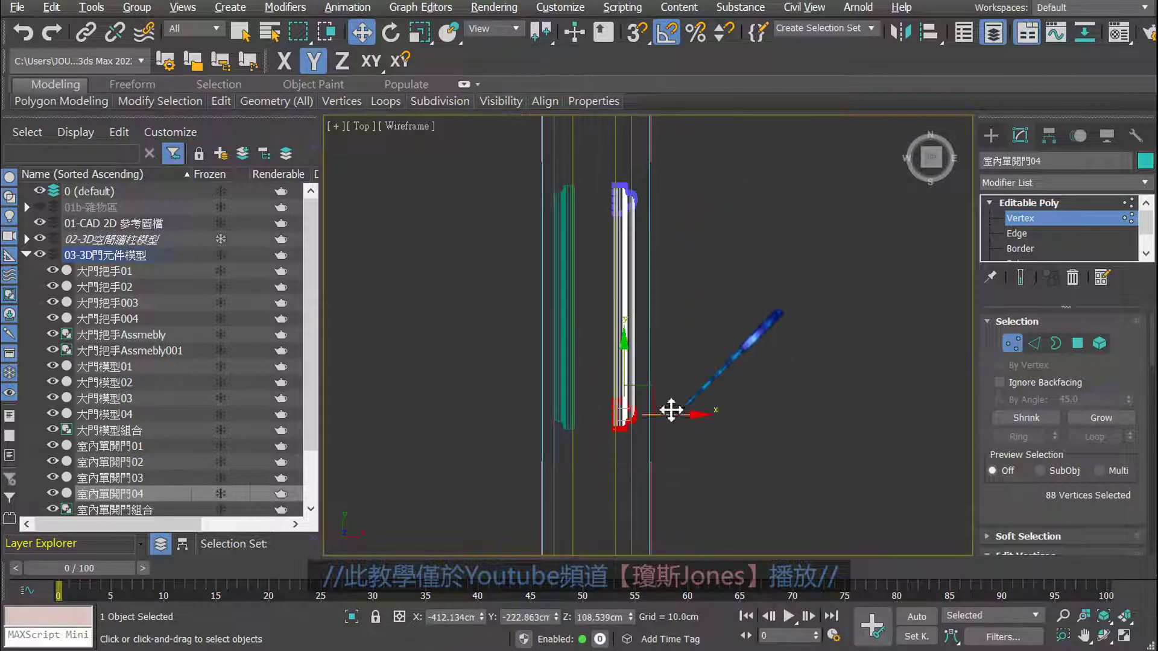
pyautogui.moveTo(621, 364); pyautogui.dragTo(620, 355)
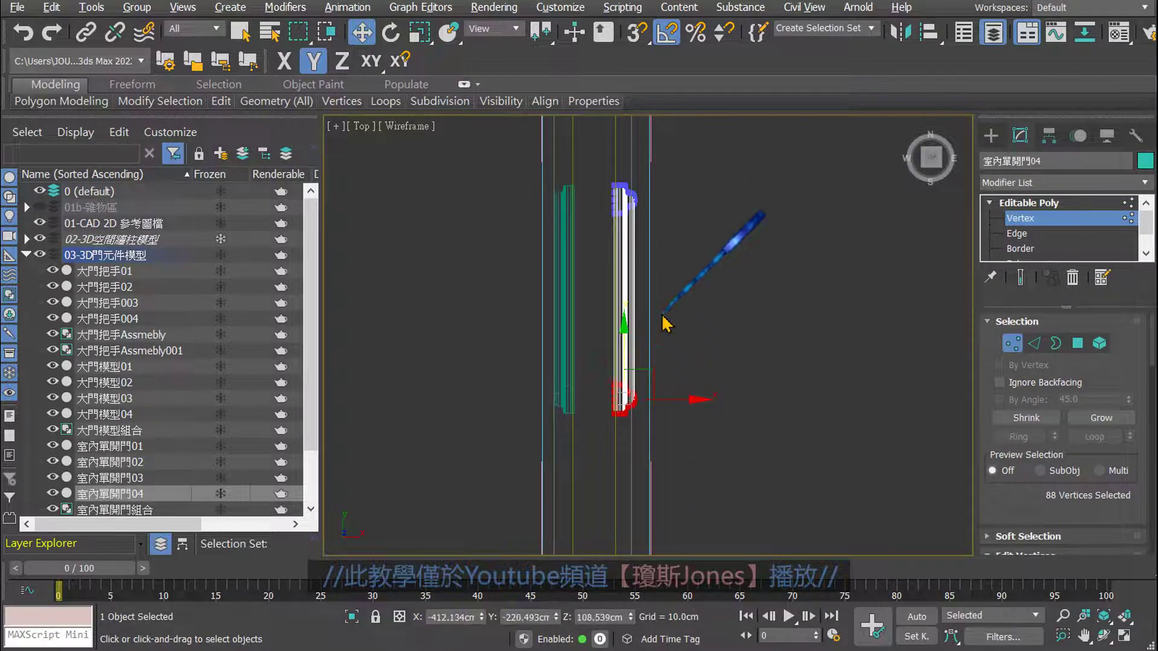
pyautogui.scroll(-4, 667, 320)
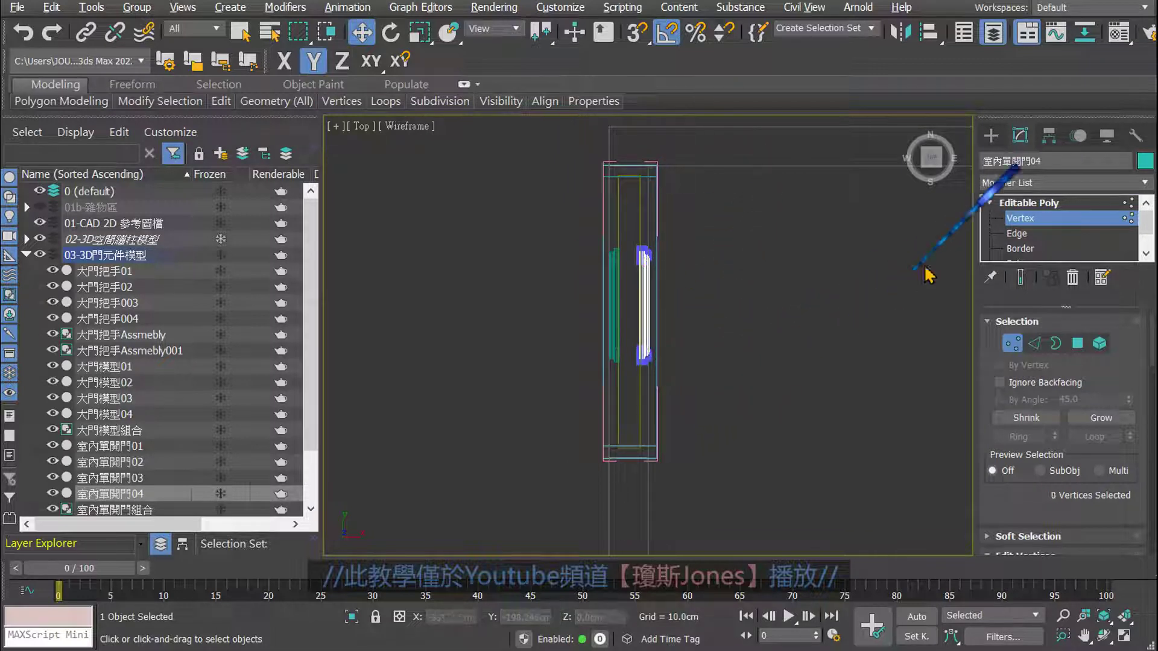
# - Exit vertex editing and maximize the Perspective view
pyautogui.click(1027, 204)
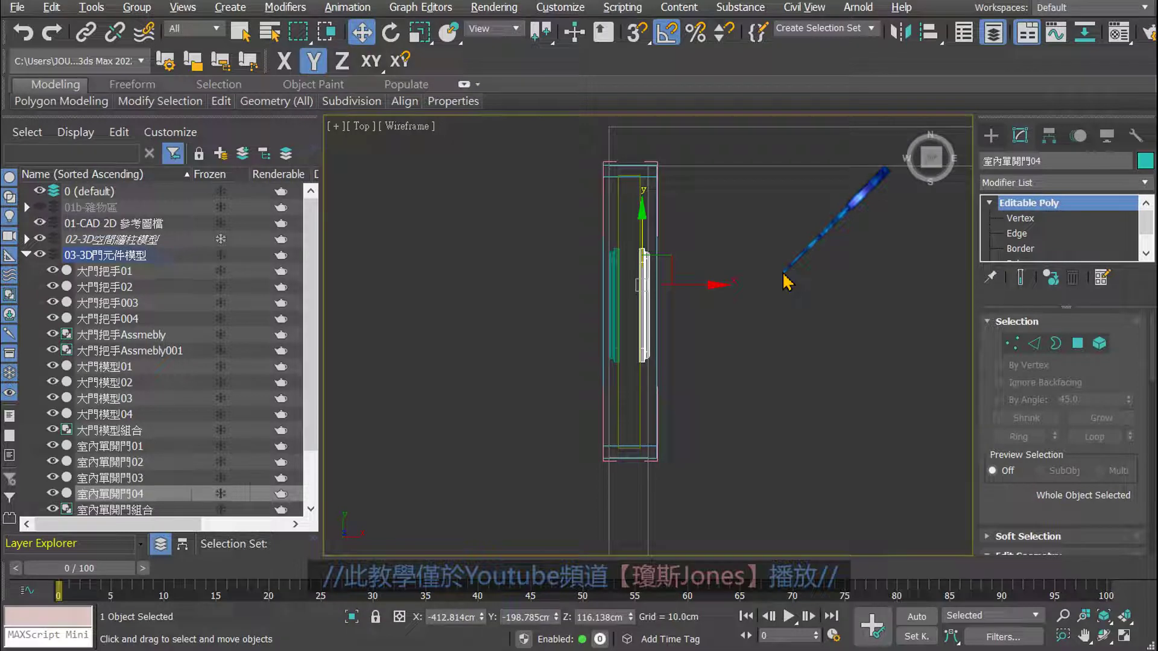
pyautogui.hotkey('alt', 'w')
pyautogui.scroll(3, 784, 392)
pyautogui.scroll(3, 760, 386)
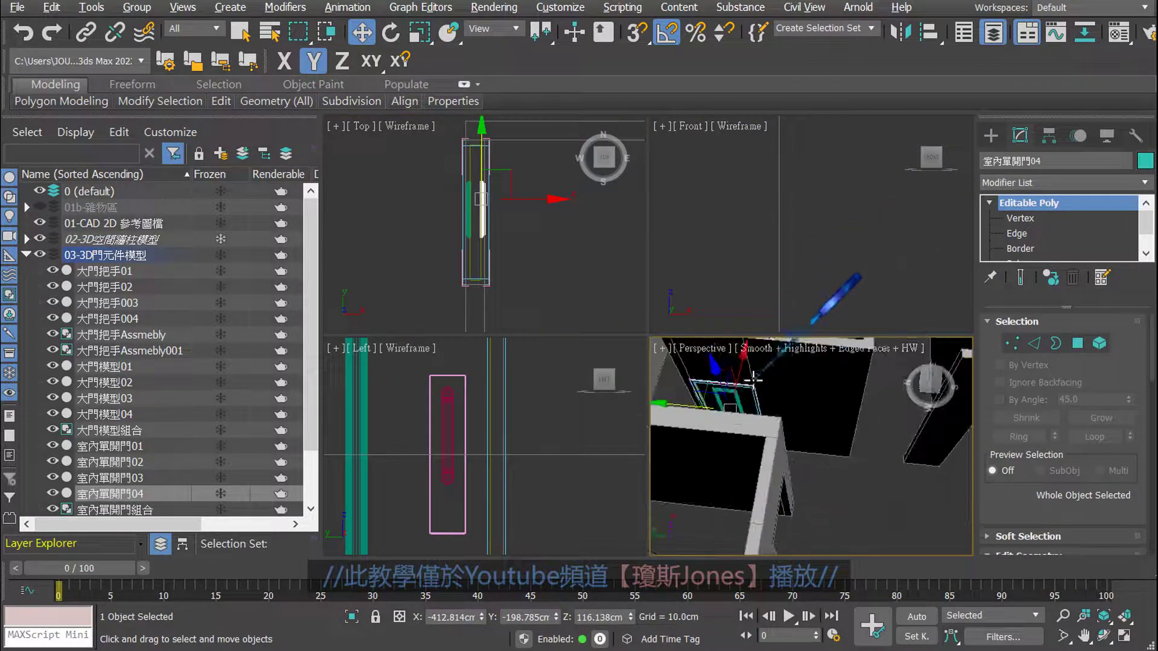
pyautogui.scroll(3, 739, 374)
pyautogui.keyDown('alt'); pyautogui.moveTo(814, 443); pyautogui.dragTo(748, 392, button='middle'); pyautogui.keyUp('alt')
pyautogui.hotkey('alt', 'w')
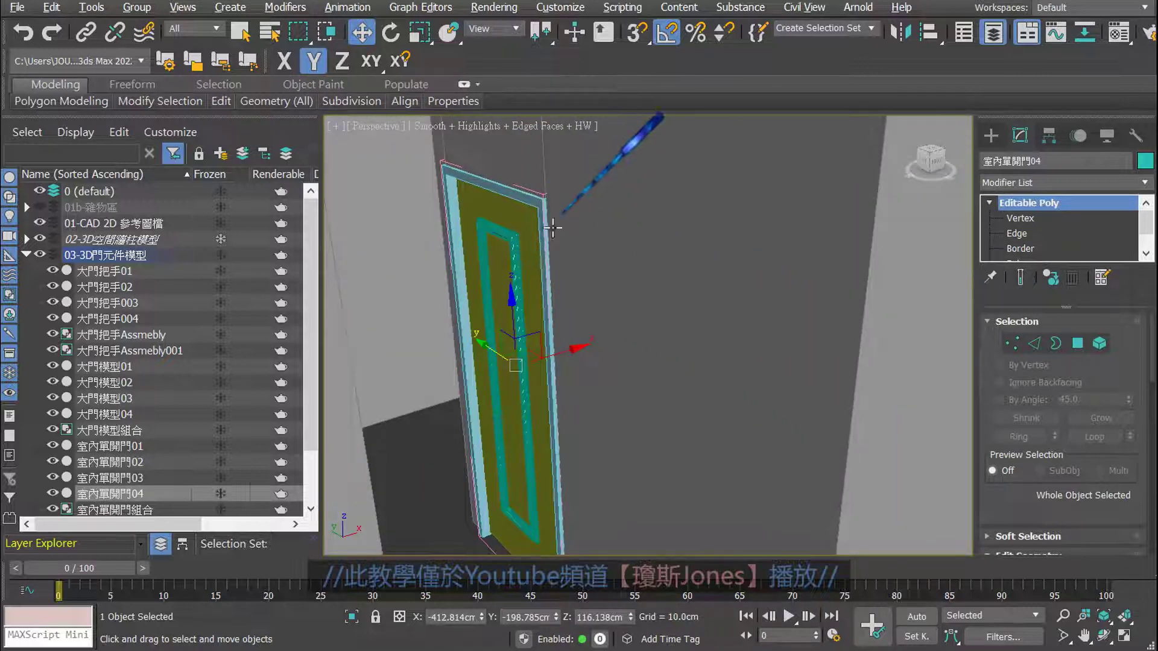
# - Orbit and zoom the Perspective view to inspect the fitted door among the walls
pyautogui.moveTo(589, 151)
pyautogui.keyDown('alt'); pyautogui.mouseDown(button='middle')
pyautogui.moveTo(599, 292)
pyautogui.moveTo(588, 277)
pyautogui.moveTo(587, 245)
pyautogui.moveTo(602, 289)
pyautogui.mouseUp(button='middle'); pyautogui.keyUp('alt')
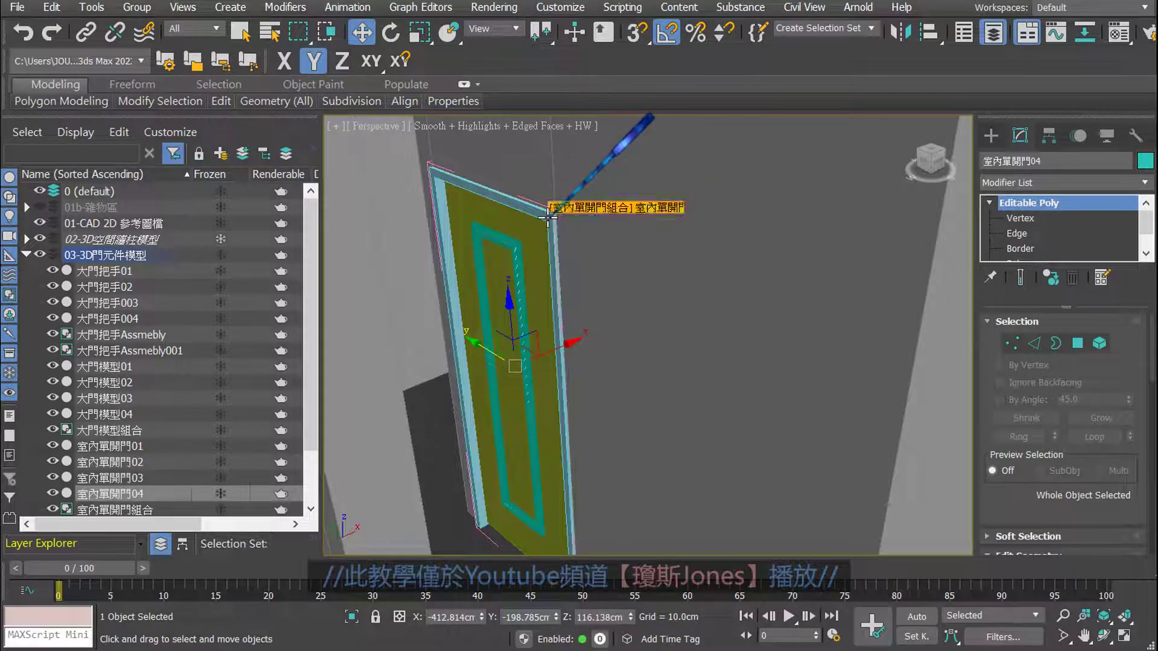
pyautogui.scroll(-2, 541, 235)
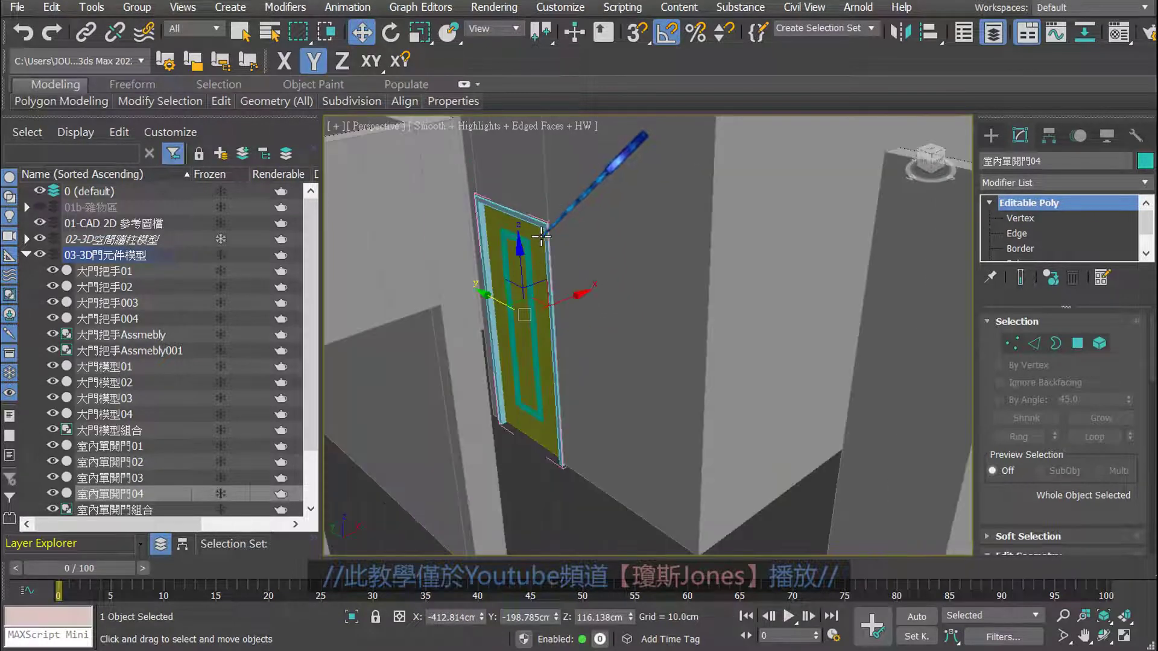
pyautogui.scroll(-3, 540, 235)
pyautogui.moveTo(550, 253)
pyautogui.keyDown('alt'); pyautogui.mouseDown(button='middle')
pyautogui.moveTo(766, 356)
pyautogui.moveTo(689, 335)
pyautogui.moveTo(723, 310)
pyautogui.moveTo(700, 284)
pyautogui.moveTo(718, 217)
pyautogui.mouseUp(button='middle'); pyautogui.keyUp('alt')
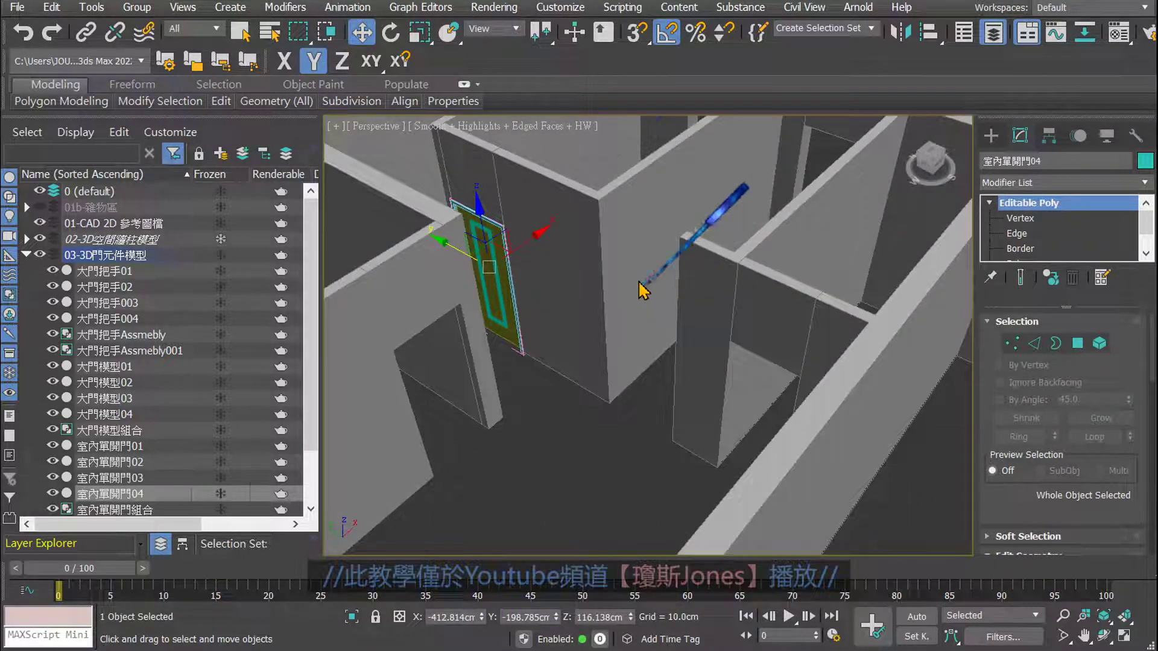
pyautogui.click(523, 126)
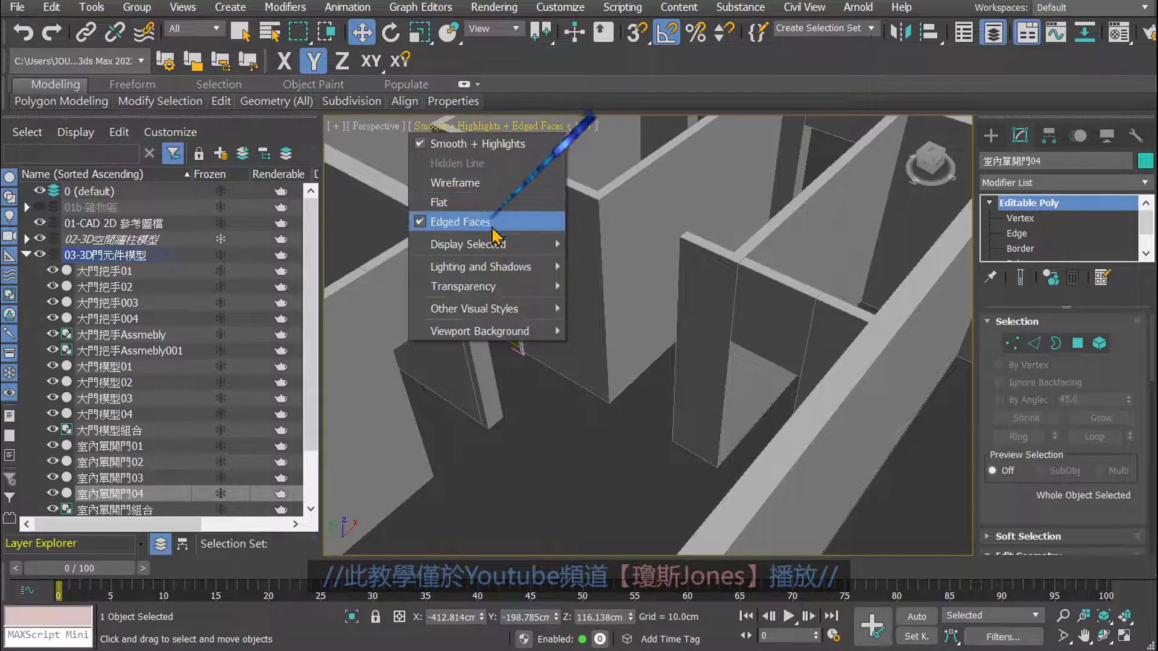
pyautogui.moveTo(543, 265)
pyautogui.mouseDown(button='middle')
pyautogui.moveTo(561, 321)
pyautogui.moveTo(621, 374)
pyautogui.mouseUp(button='middle')
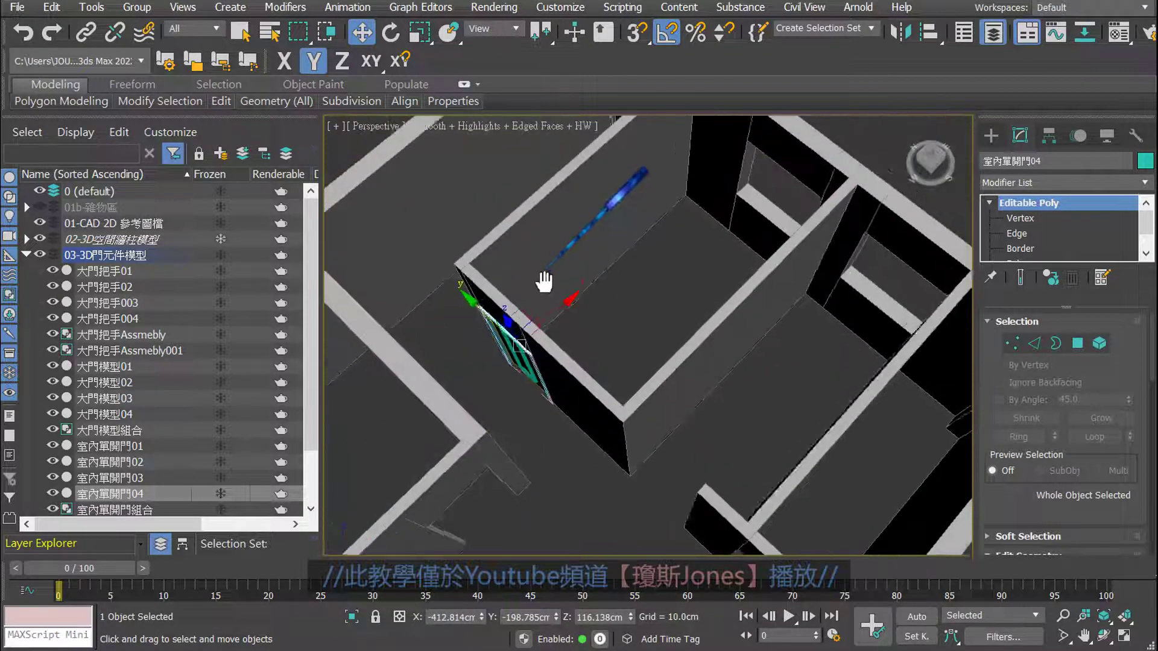
pyautogui.scroll(5, 612, 359)
# - Select the lathe doorknob and move it toward the door in the maximized Top view
pyautogui.click(647, 308)
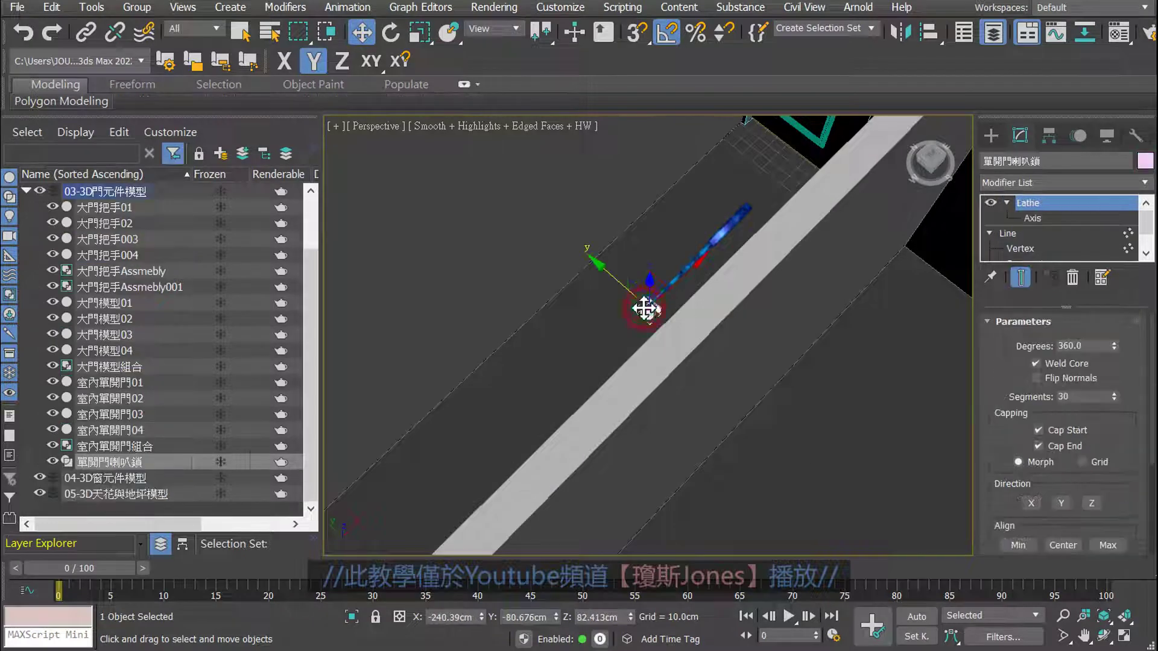
pyautogui.scroll(-3, 584, 281)
pyautogui.scroll(-2, 582, 282)
pyautogui.hotkey('alt', 'w')
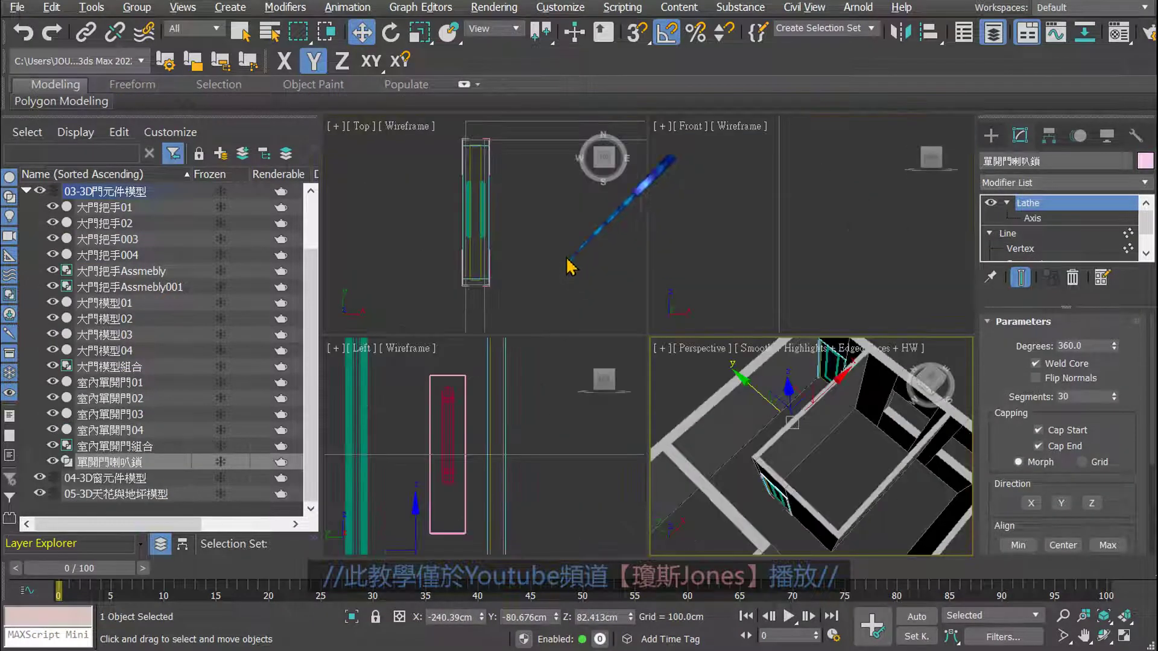
pyautogui.hotkey('alt', 'w')
pyautogui.scroll(-3, 651, 314)
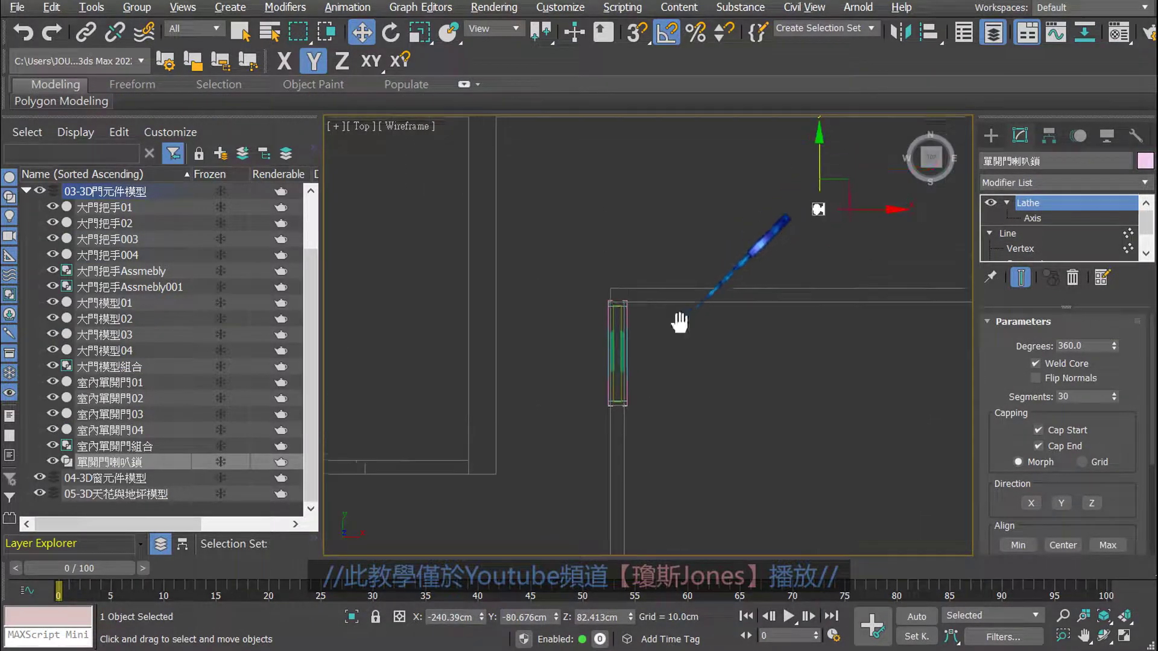
pyautogui.moveTo(838, 181); pyautogui.dragTo(612, 366)
# - Fine-tune the doorknob along X and Y to X −424.15 cm, Y −239.462 cm
pyautogui.scroll(4, 611, 366)
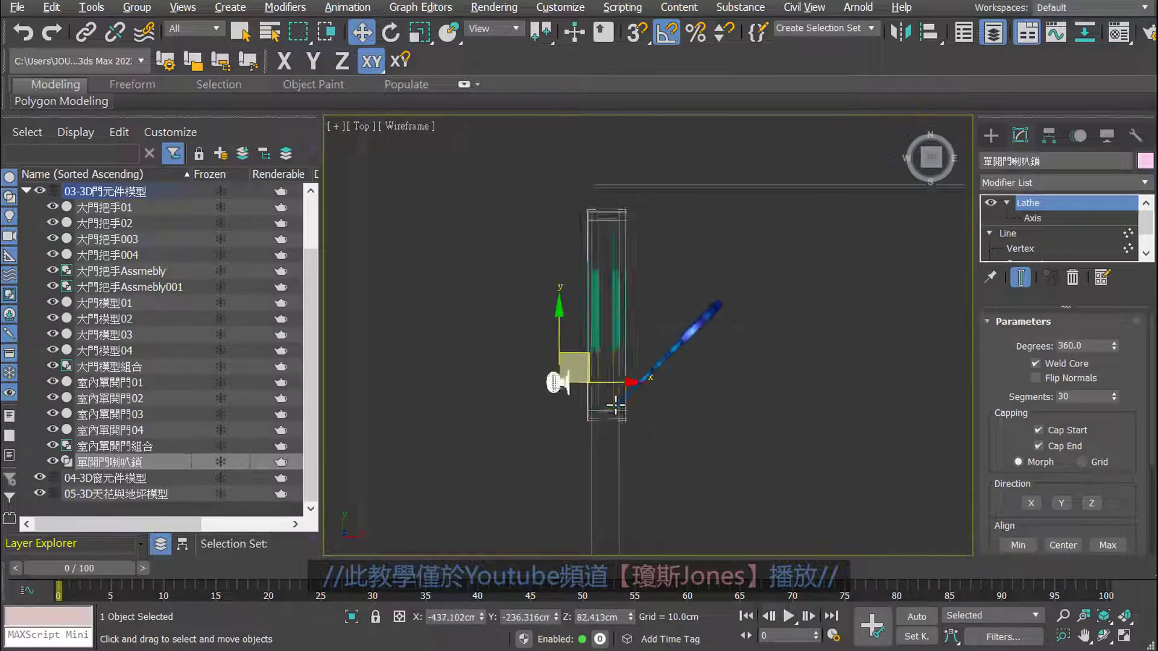
pyautogui.scroll(4, 555, 364)
pyautogui.scroll(3, 504, 337)
pyautogui.moveTo(481, 329); pyautogui.dragTo(594, 347)
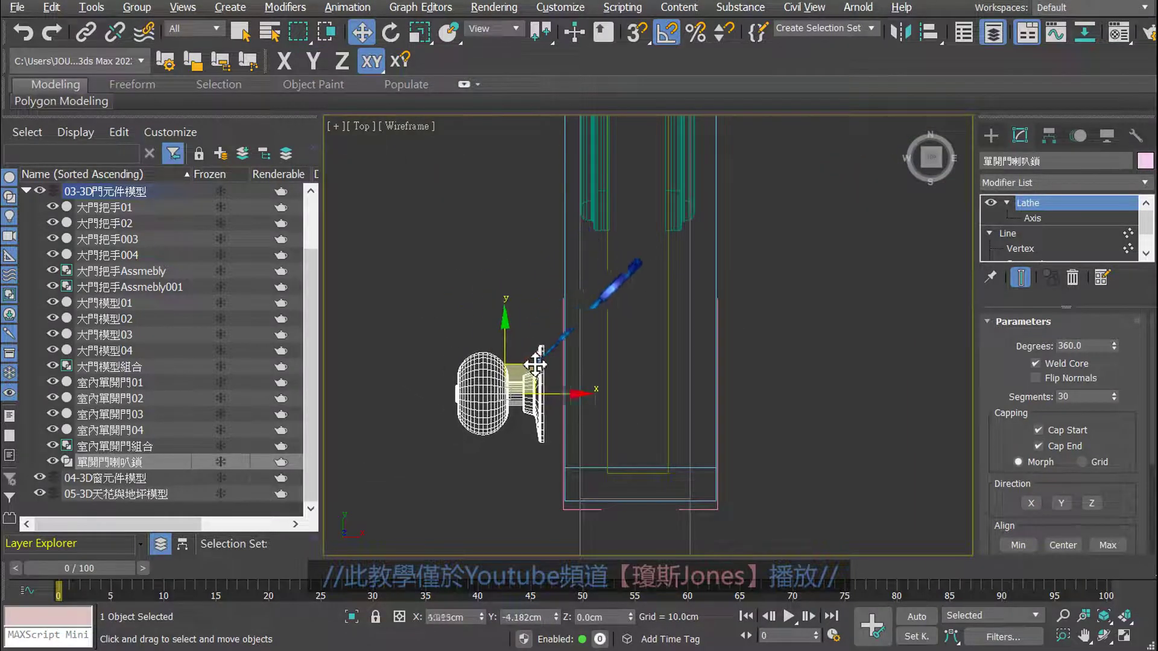
pyautogui.scroll(2, 594, 347)
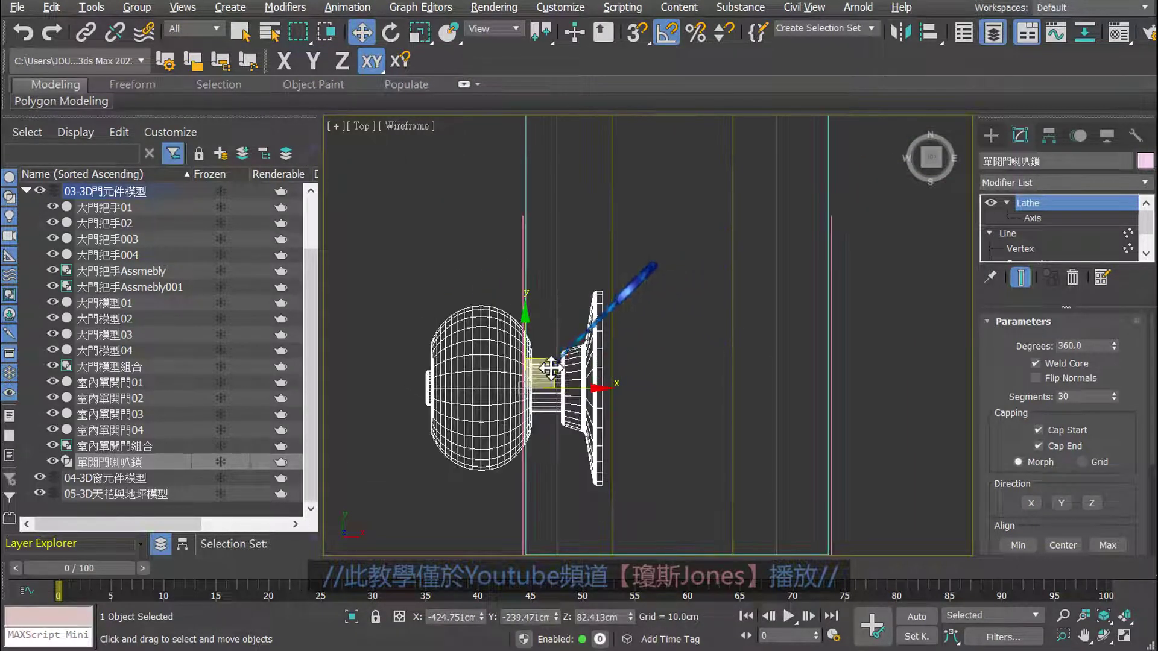
pyautogui.moveTo(576, 389); pyautogui.dragTo(585, 391)
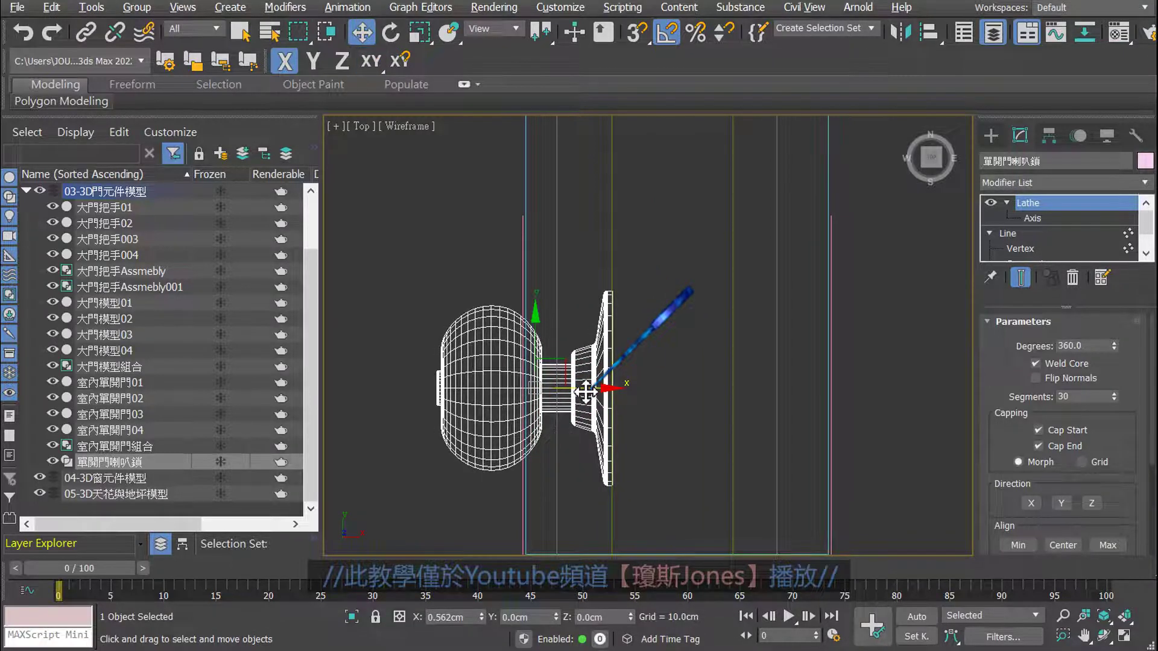
pyautogui.scroll(2, 604, 378)
pyautogui.scroll(-3, 612, 383)
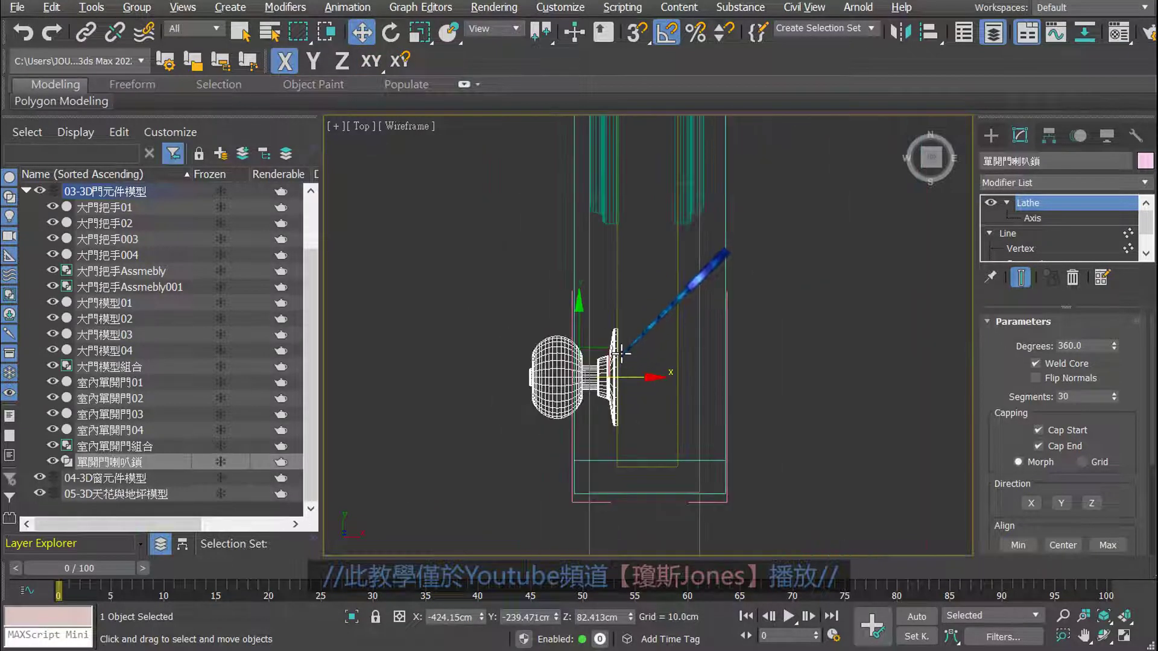
pyautogui.moveTo(578, 320); pyautogui.dragTo(579, 318)
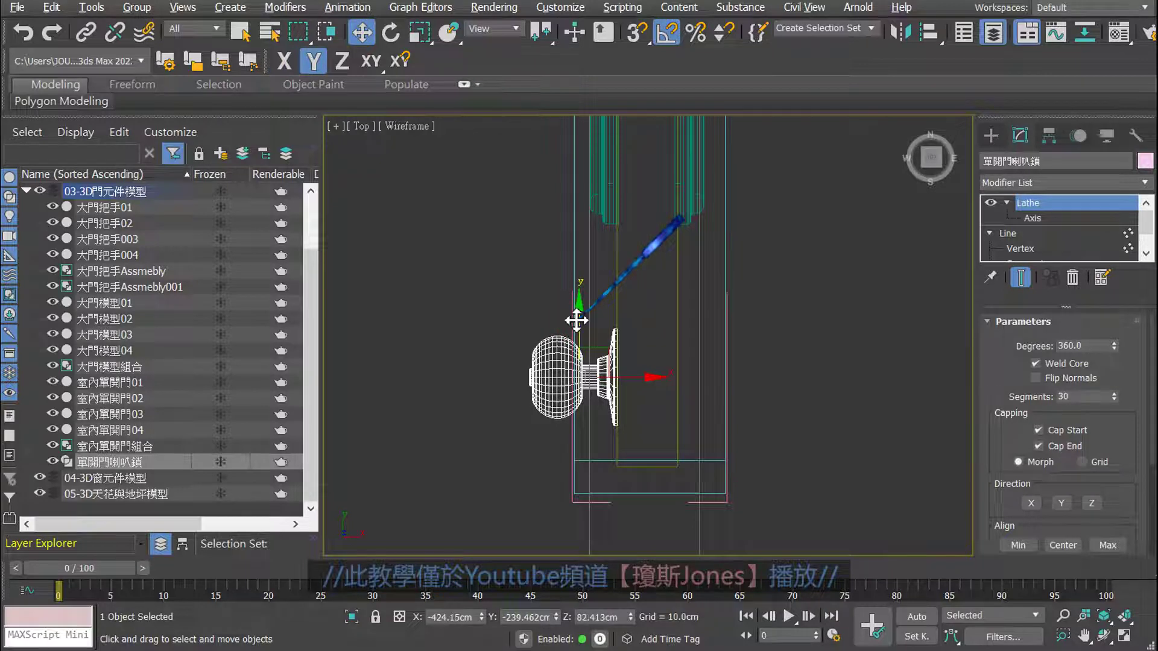
# - Maximize the Perspective view and frame the door to check the knob's placement
pyautogui.hotkey('alt', 'w')
pyautogui.scroll(1, 773, 402)
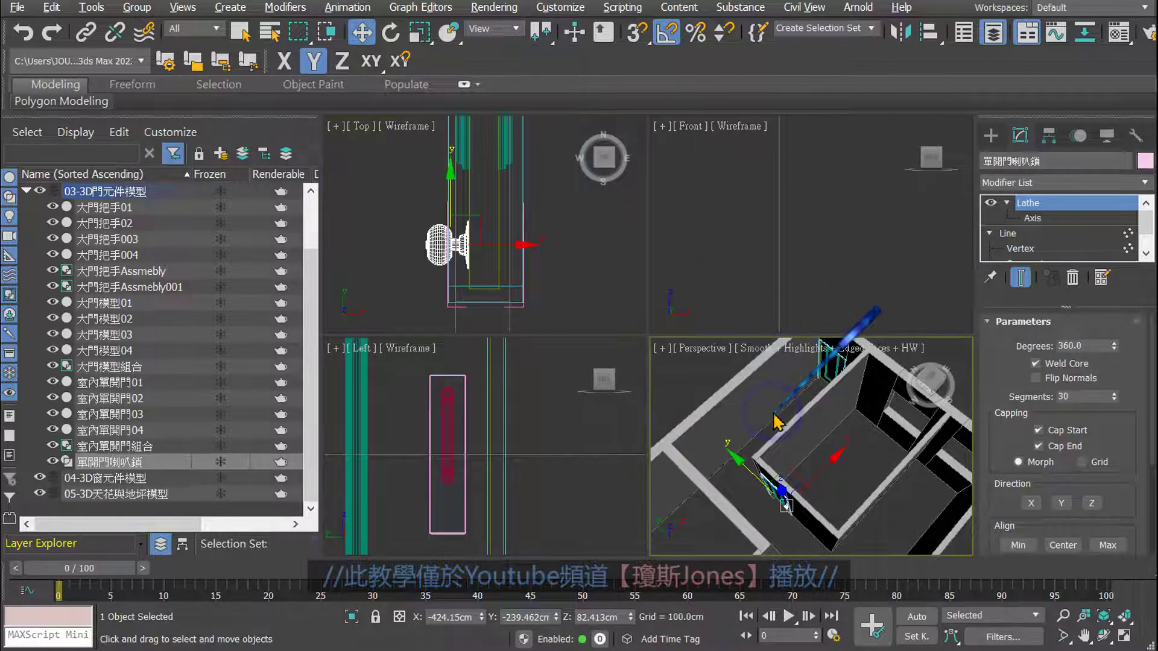
pyautogui.hotkey('alt', 'w')
pyautogui.scroll(3, 682, 346)
pyautogui.scroll(3, 682, 346)
pyautogui.keyDown('alt'); pyautogui.moveTo(682, 346); pyautogui.dragTo(633, 319, button='middle'); pyautogui.keyUp('alt')
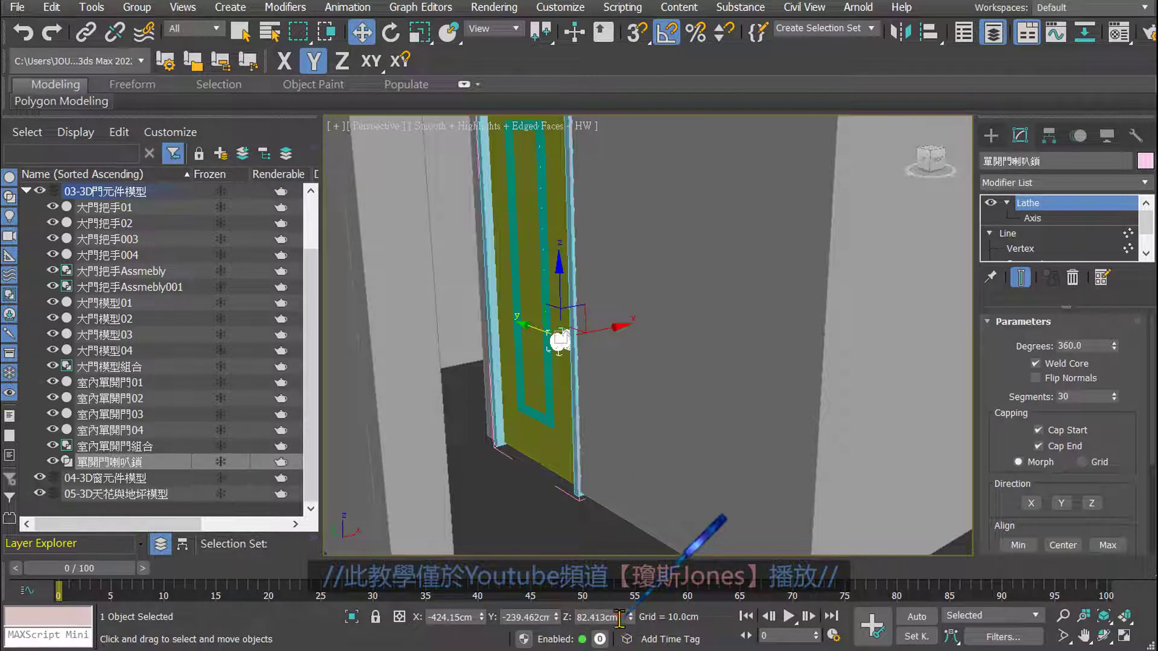
# - Set the doorknob's Z coordinate to 110 cm in the status bar
pyautogui.moveTo(619, 616); pyautogui.dragTo(602, 615)
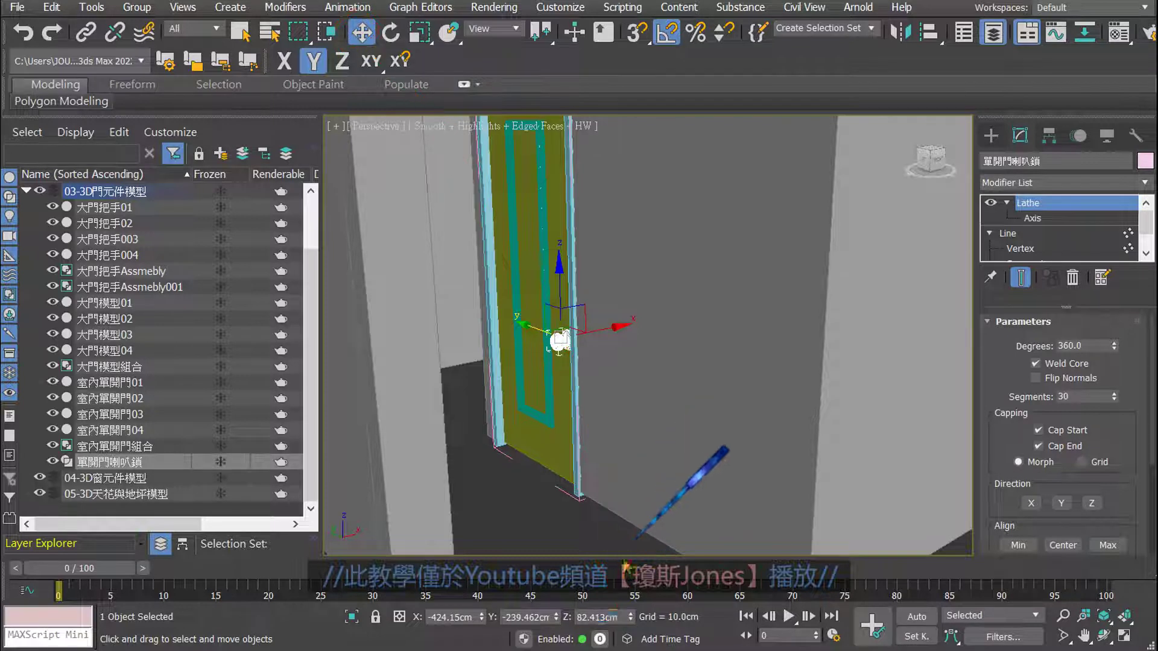
pyautogui.click(612, 615)
pyautogui.doubleClick(615, 615)
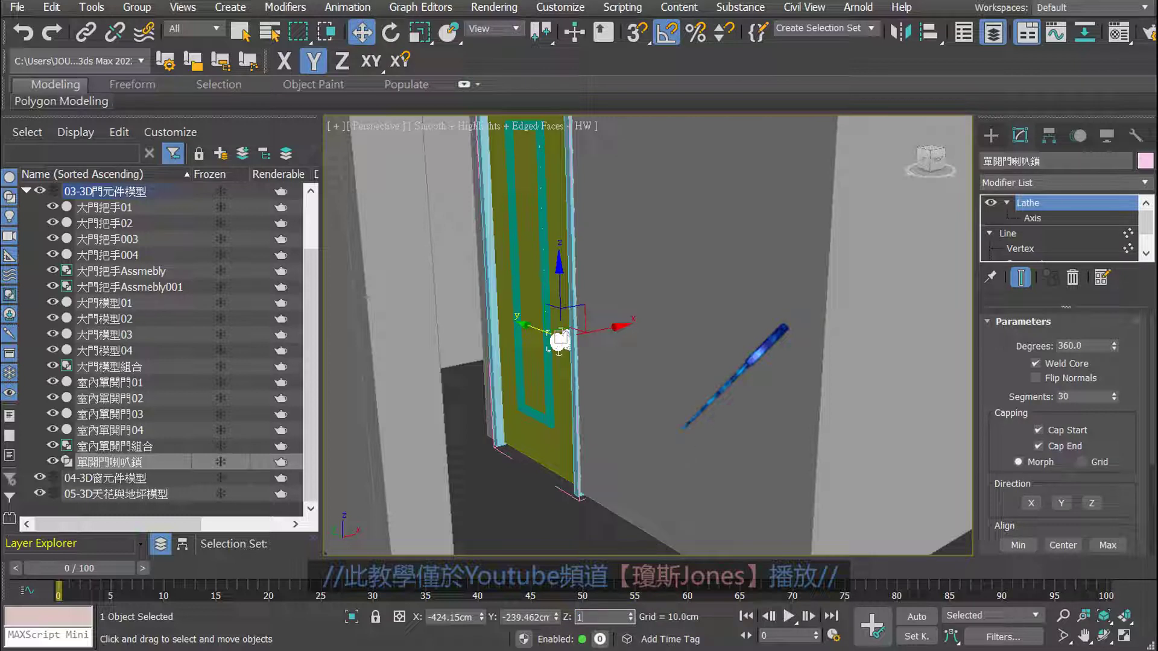
pyautogui.write('0')
pyautogui.press('Return')
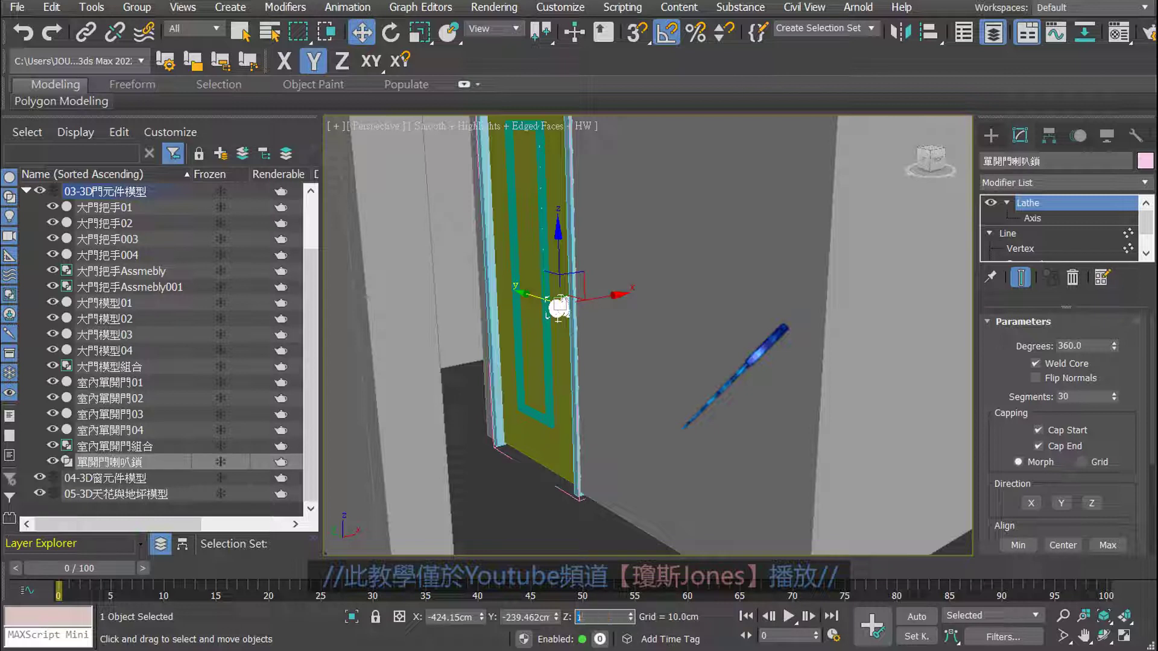
pyautogui.press('Return')
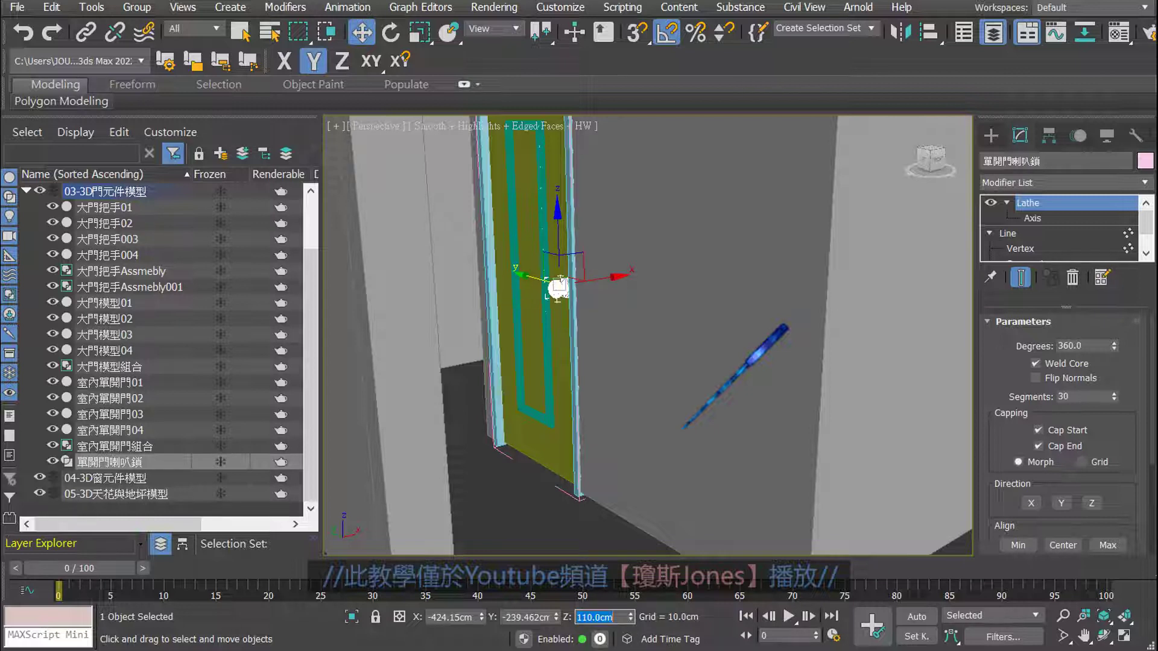
# - Check the raised knob by orbiting the Perspective view, then zooming the maximized Top view
pyautogui.keyDown('alt'); pyautogui.moveTo(628, 343); pyautogui.dragTo(602, 292, button='middle'); pyautogui.keyUp('alt')
pyautogui.hotkey('alt', 'w')
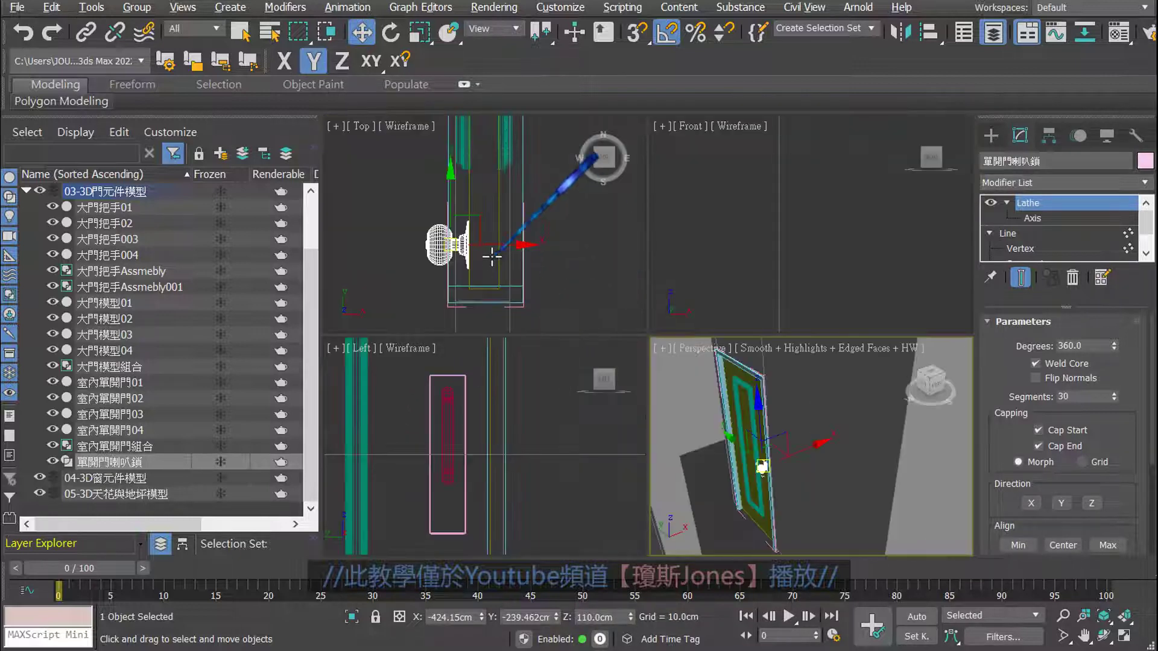
pyautogui.hotkey('alt', 'w')
pyautogui.scroll(2, 633, 356)
pyautogui.scroll(4, 641, 362)
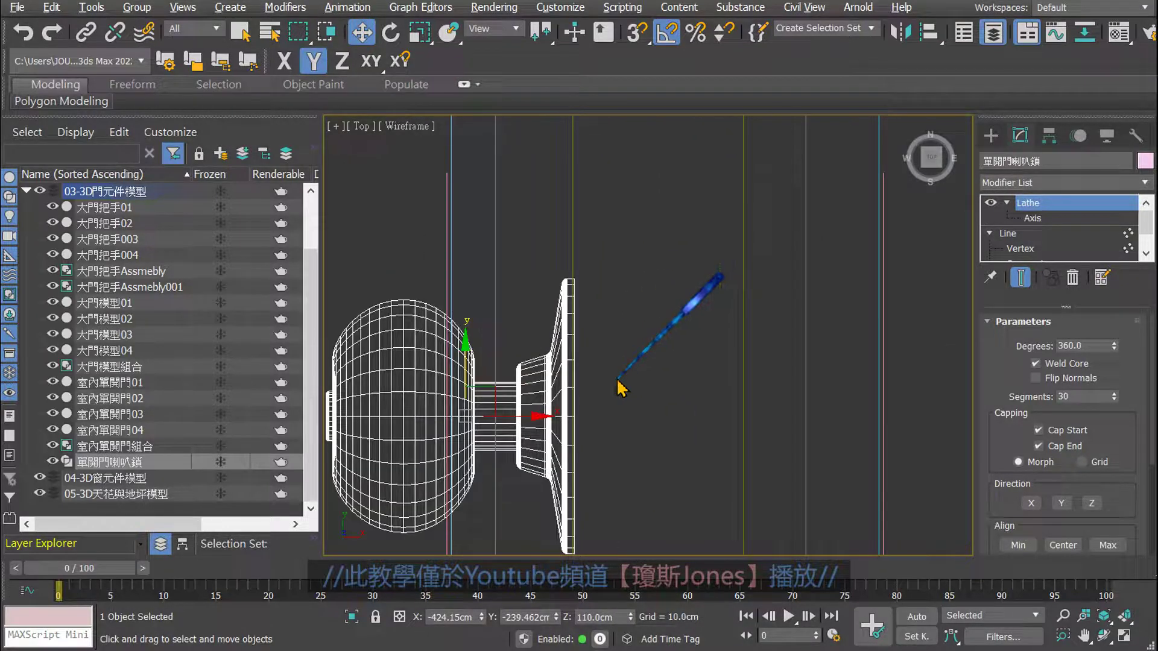
# - Mirror the doorknob on X as an Instance with a 14.707 cm offset
pyautogui.click(901, 31)
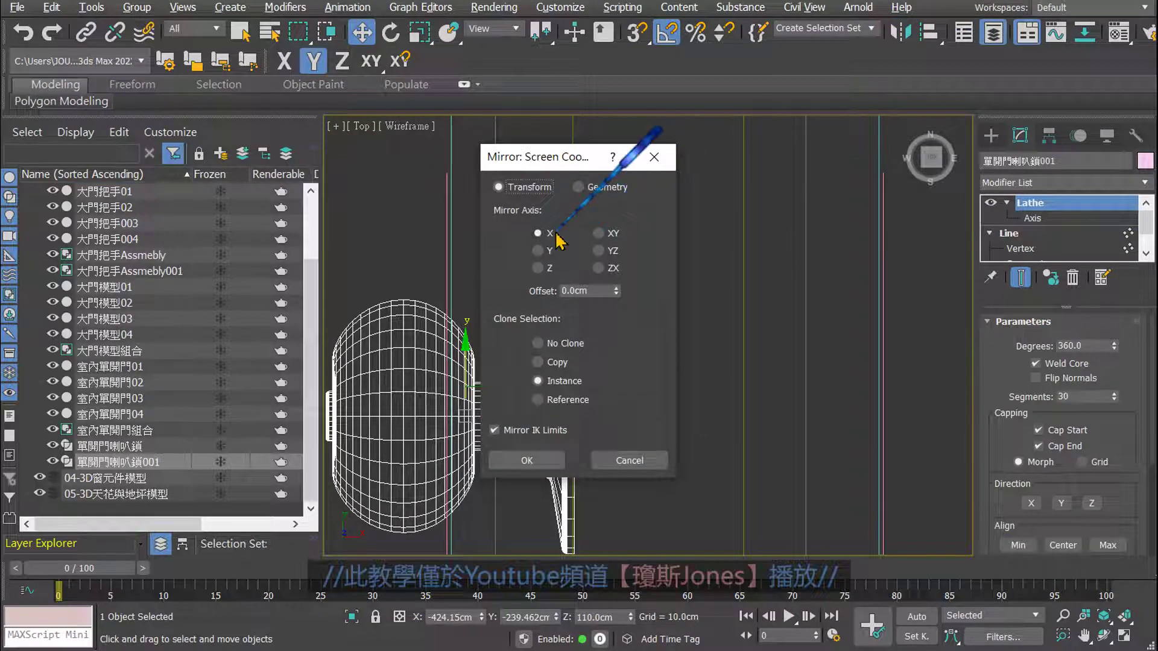
pyautogui.moveTo(543, 156); pyautogui.dragTo(831, 131)
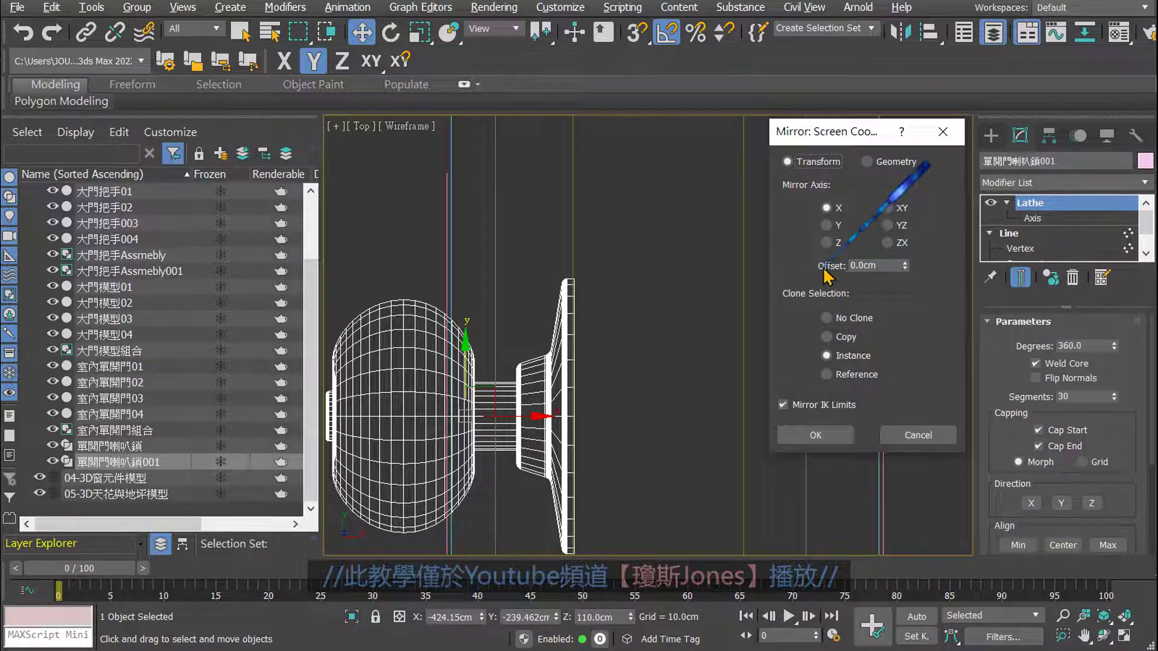
pyautogui.moveTo(860, 132); pyautogui.dragTo(878, 156)
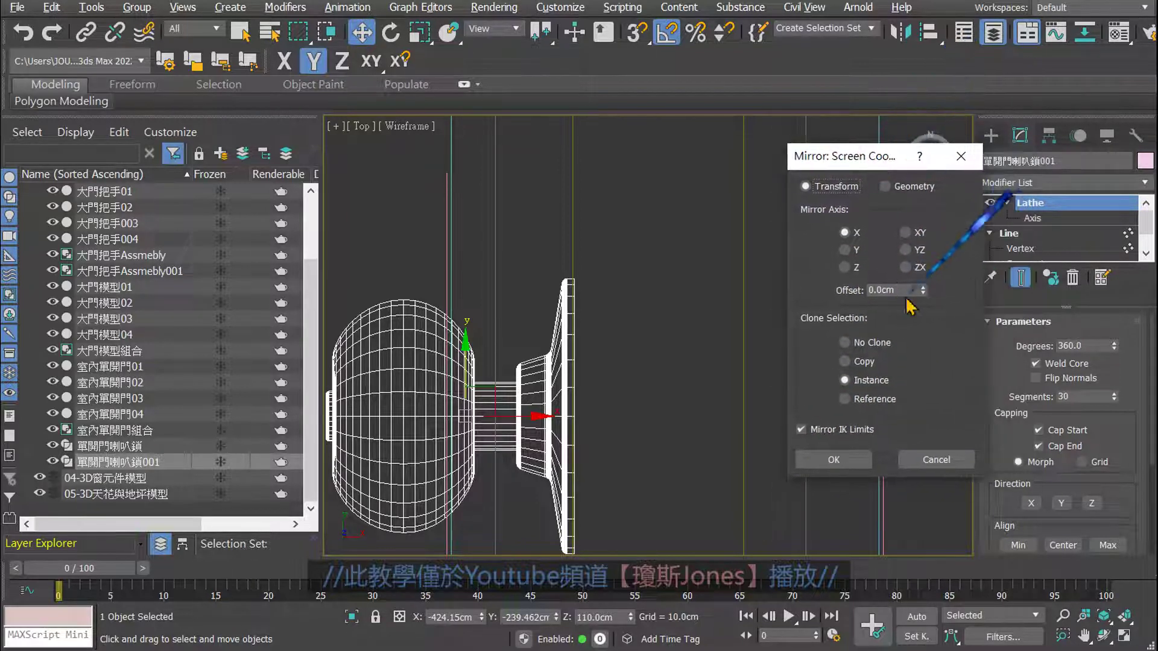
pyautogui.moveTo(925, 296)
pyautogui.mouseDown()
pyautogui.moveTo(871, 641)
pyautogui.moveTo(678, 333)
pyautogui.mouseUp()
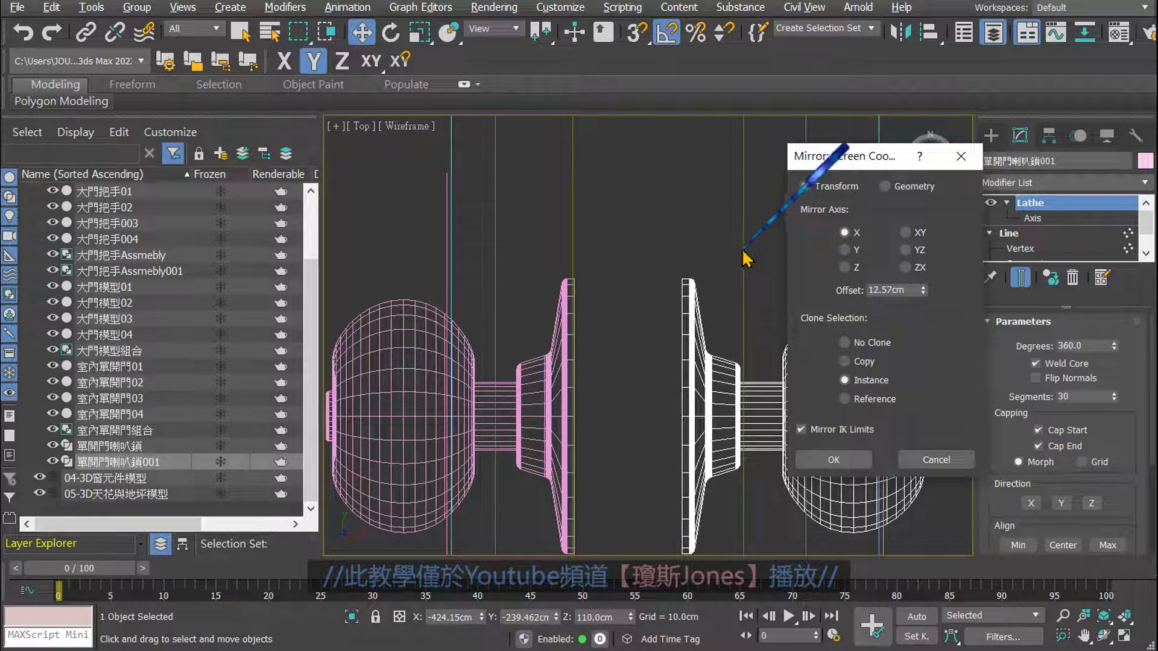
pyautogui.moveTo(924, 290); pyautogui.dragTo(899, 274)
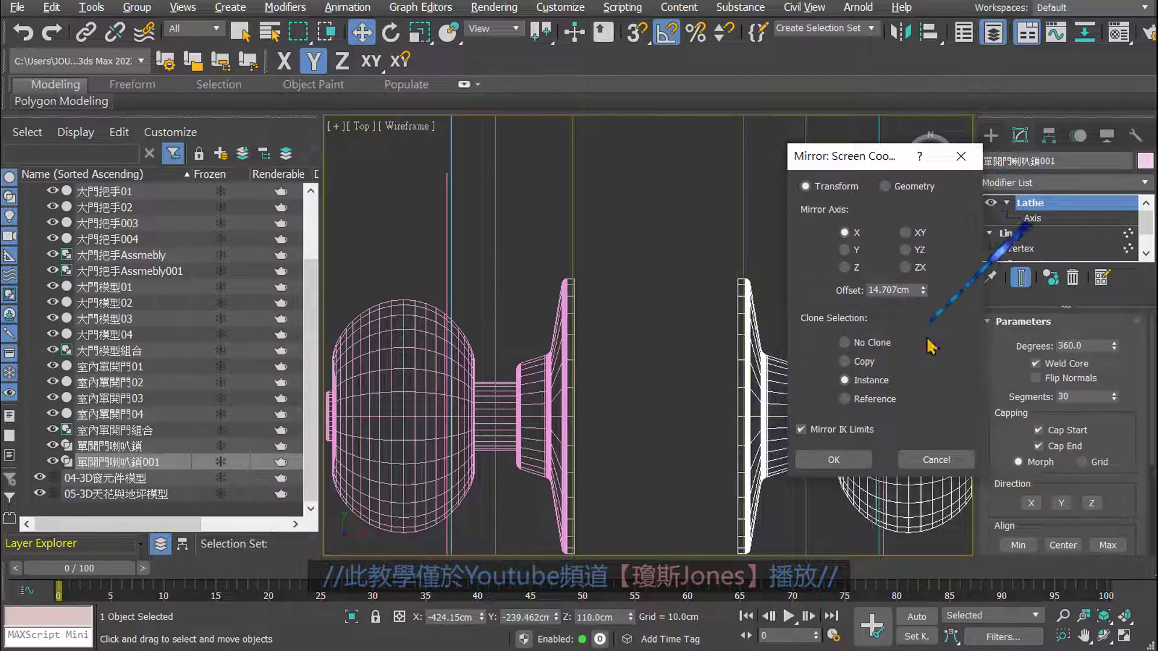
pyautogui.click(836, 463)
# - Nudge the mirrored knob slightly along X onto the door's other face, then deselect
pyautogui.scroll(2, 844, 389)
pyautogui.scroll(2, 802, 422)
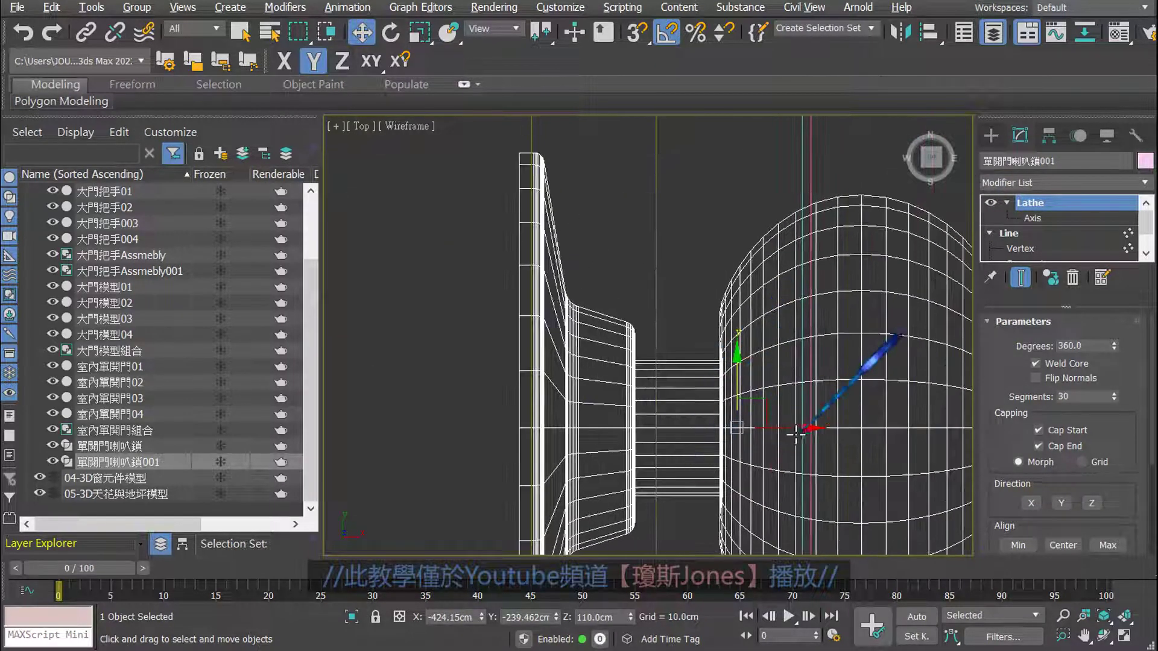
pyautogui.moveTo(795, 433); pyautogui.dragTo(802, 430)
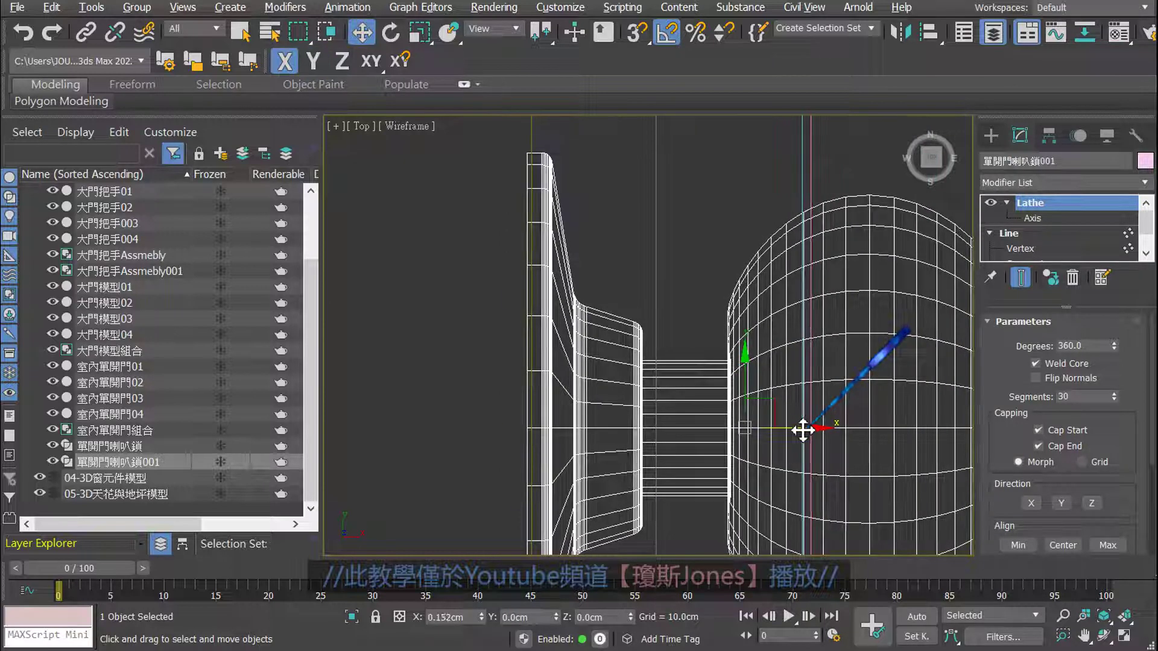
pyautogui.scroll(-3, 802, 430)
pyautogui.scroll(-3, 682, 318)
pyautogui.click(670, 280)
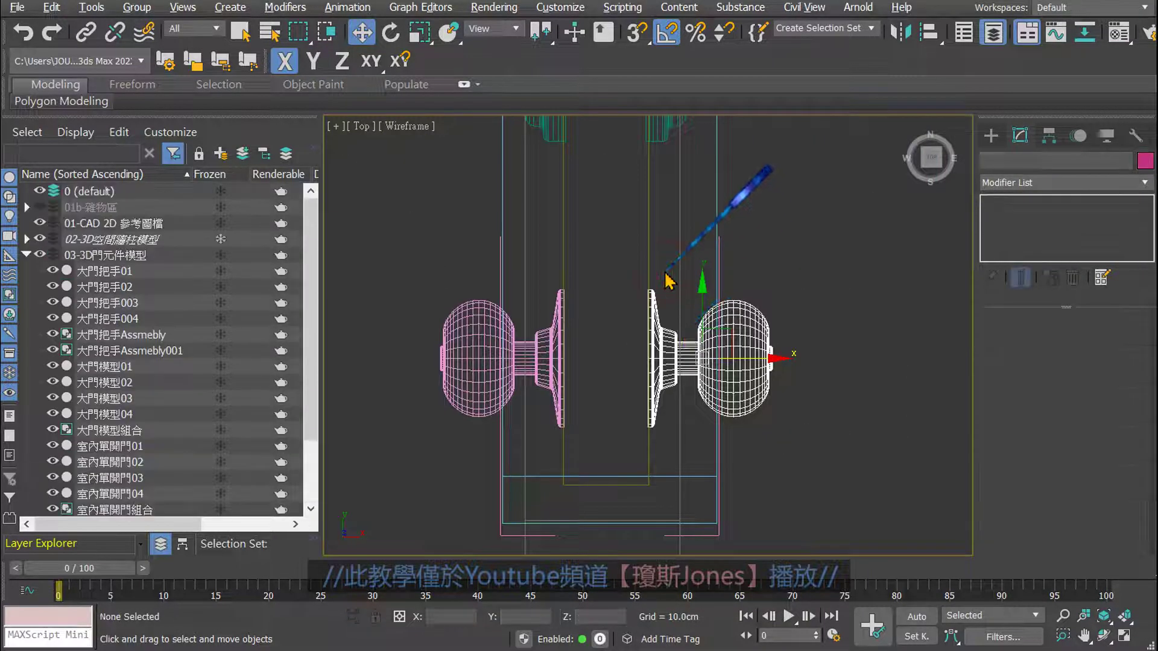
# - Orbit the maximized Perspective view to inspect both knobs on the door
pyautogui.hotkey('alt', 'w')
pyautogui.click(707, 425)
pyautogui.hotkey('alt', 'w')
pyautogui.keyDown('alt'); pyautogui.moveTo(707, 425); pyautogui.dragTo(628, 414, button='middle'); pyautogui.keyUp('alt')
pyautogui.scroll(3, 628, 414)
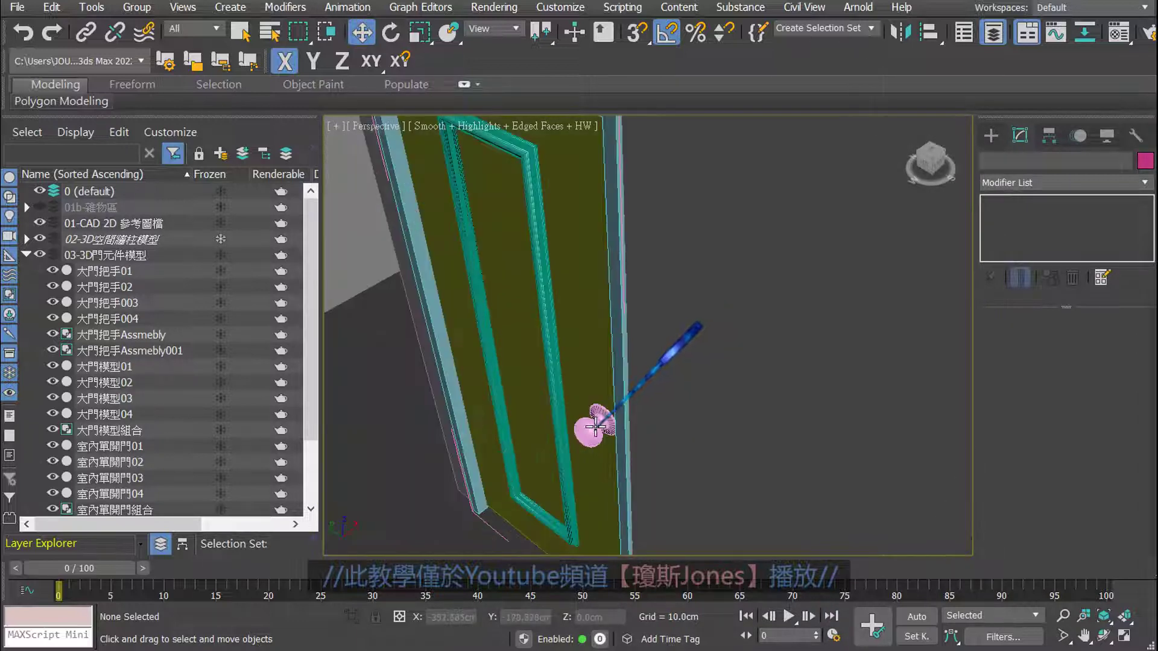
pyautogui.click(595, 427)
pyautogui.scroll(-3, 595, 427)
pyautogui.moveTo(716, 377)
pyautogui.keyDown('alt'); pyautogui.mouseDown(button='middle')
pyautogui.moveTo(662, 403)
pyautogui.moveTo(724, 388)
pyautogui.moveTo(712, 392)
pyautogui.mouseUp(button='middle'); pyautogui.keyUp('alt')
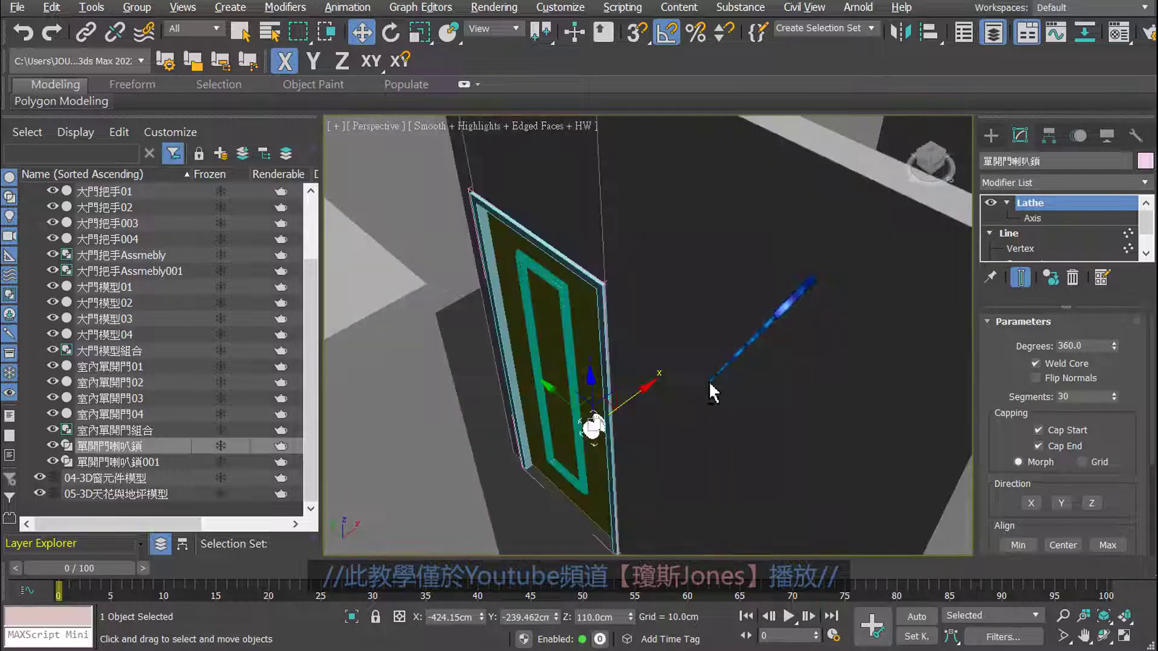
pyautogui.click(529, 516)
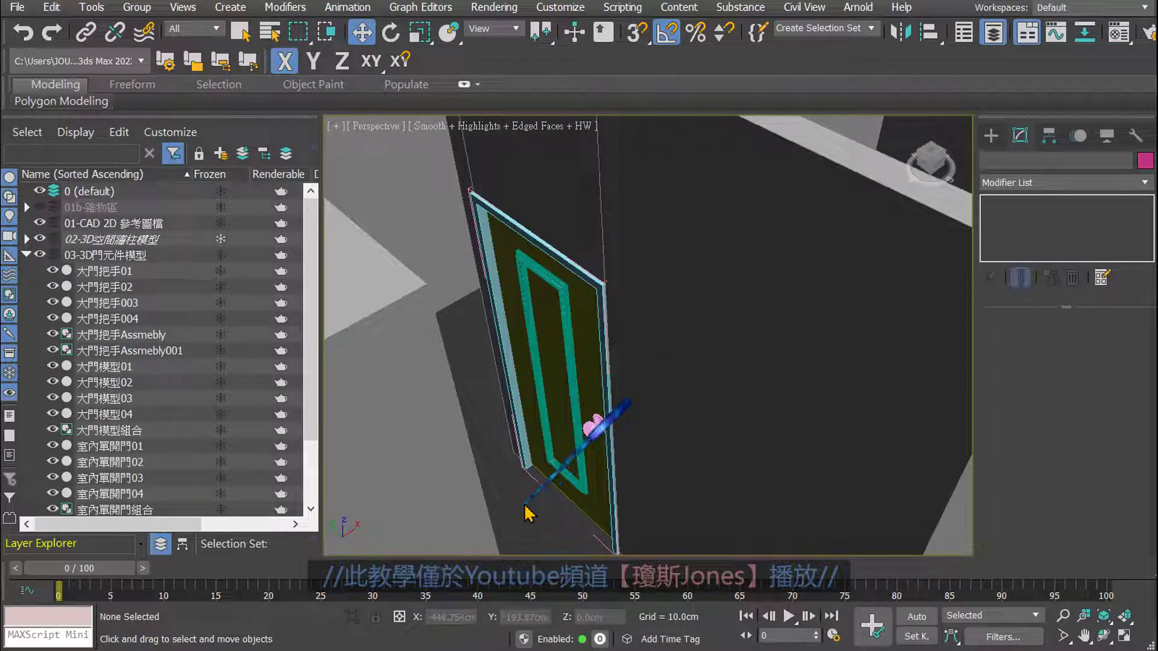